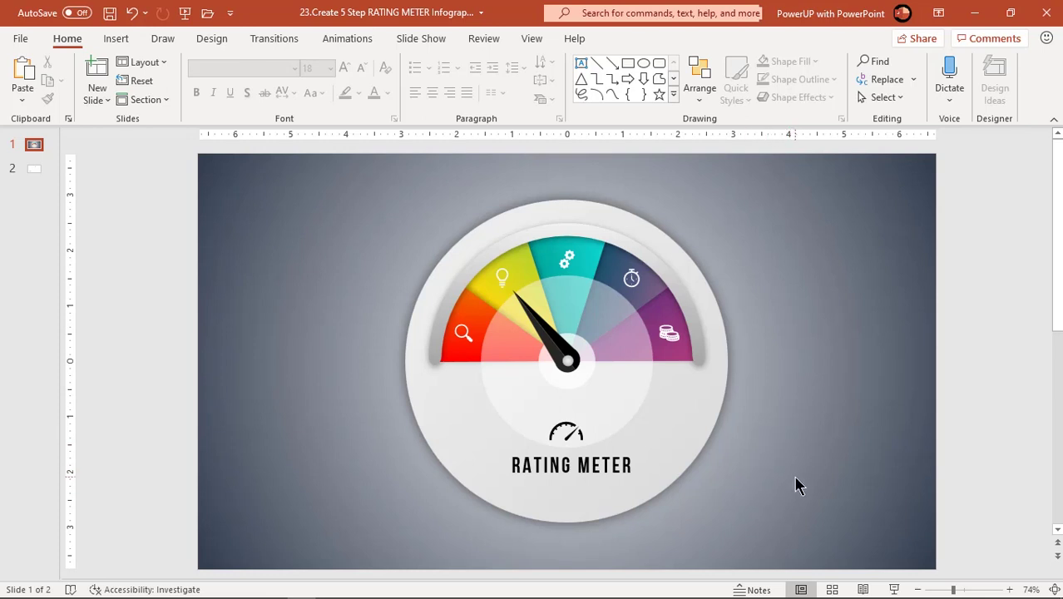
- Move the backplate, inner and hub circles, the needle and the grey arc off the gauge
left_click_drag(441, 435, 249, 416)
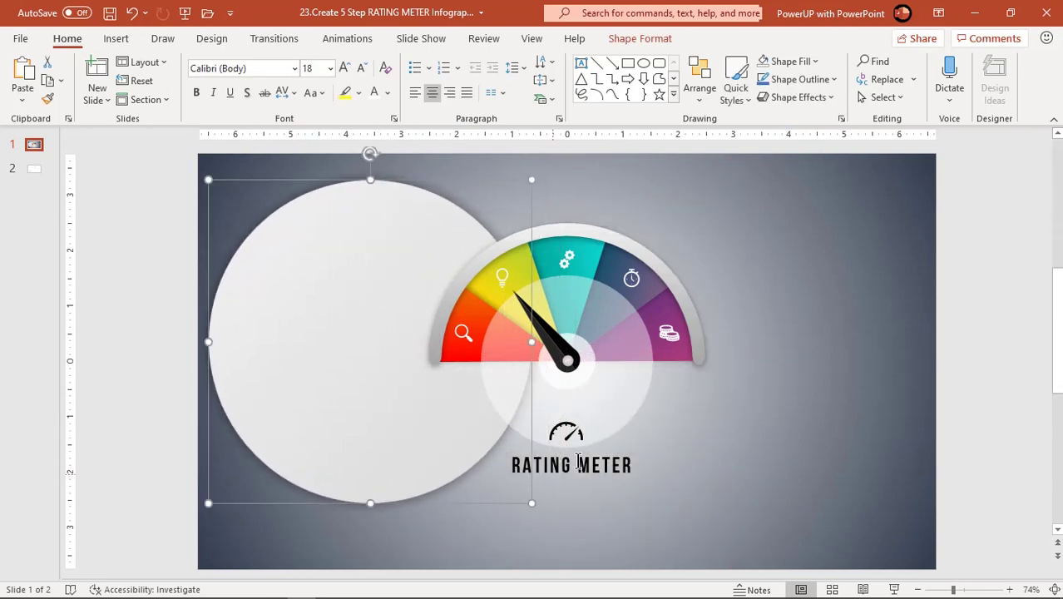
left_click_drag(627, 407, 884, 338)
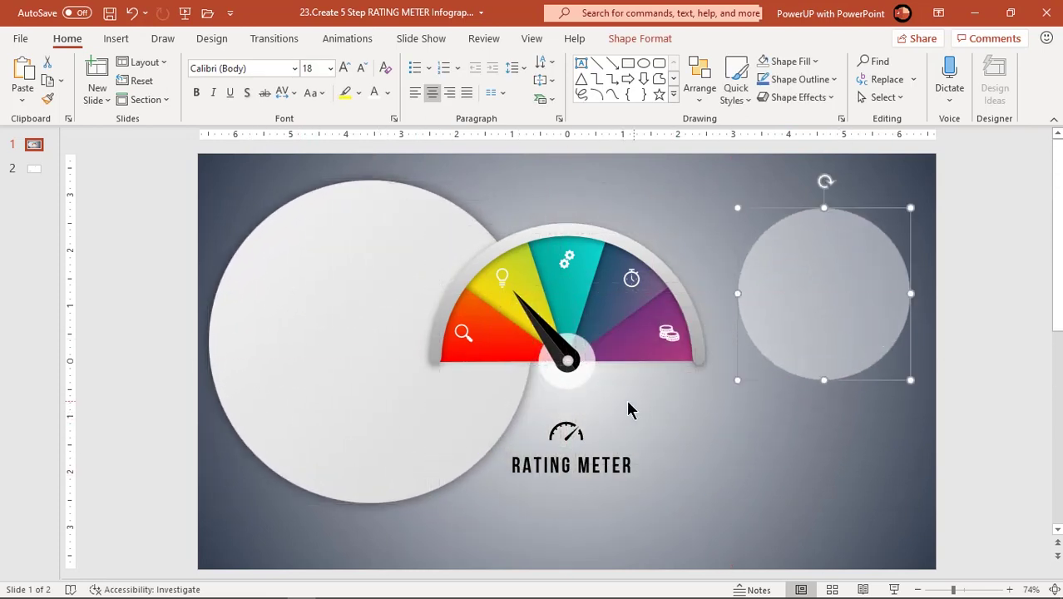
left_click_drag(585, 380, 823, 469)
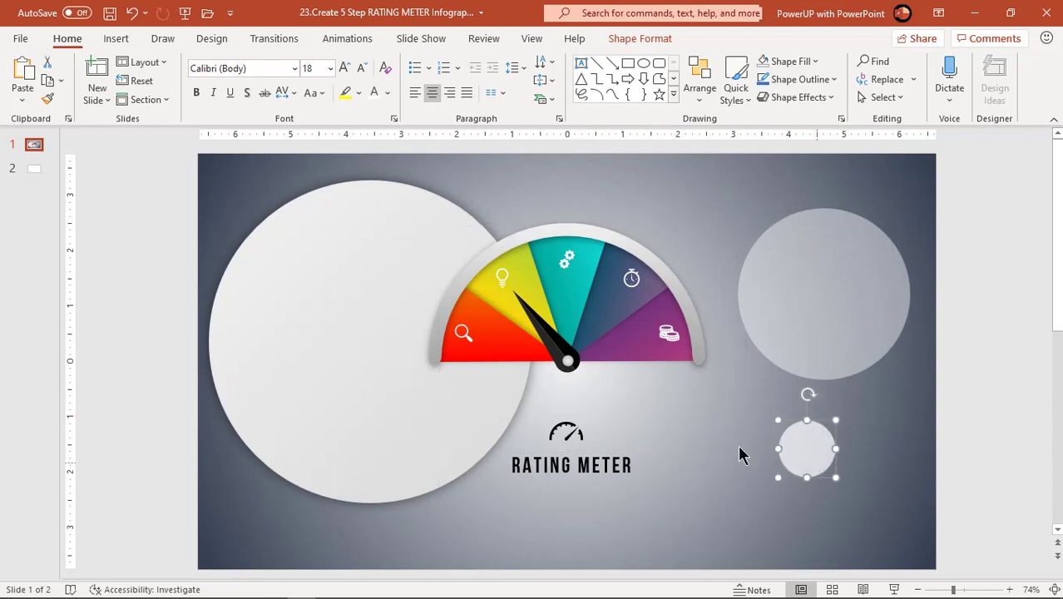
left_click(574, 372)
left_click_drag(585, 370, 774, 507)
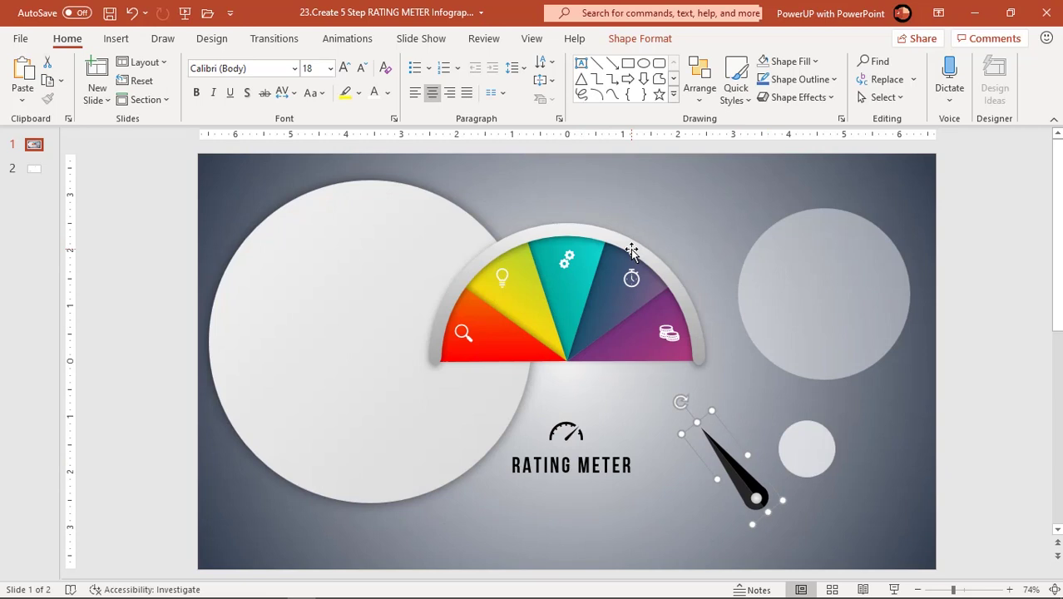
left_click_drag(632, 251, 636, 199)
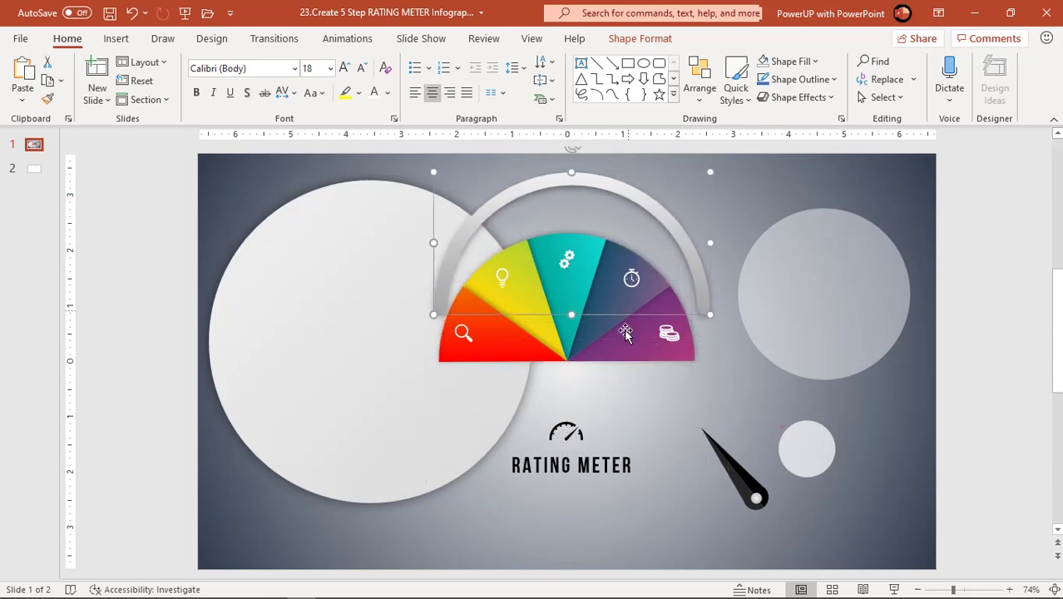
- Pull the red, yellow and teal wedges apart and shift the icon and RATING METER text
left_click_drag(512, 356, 468, 399)
left_click_drag(524, 253, 506, 214)
left_click(583, 247)
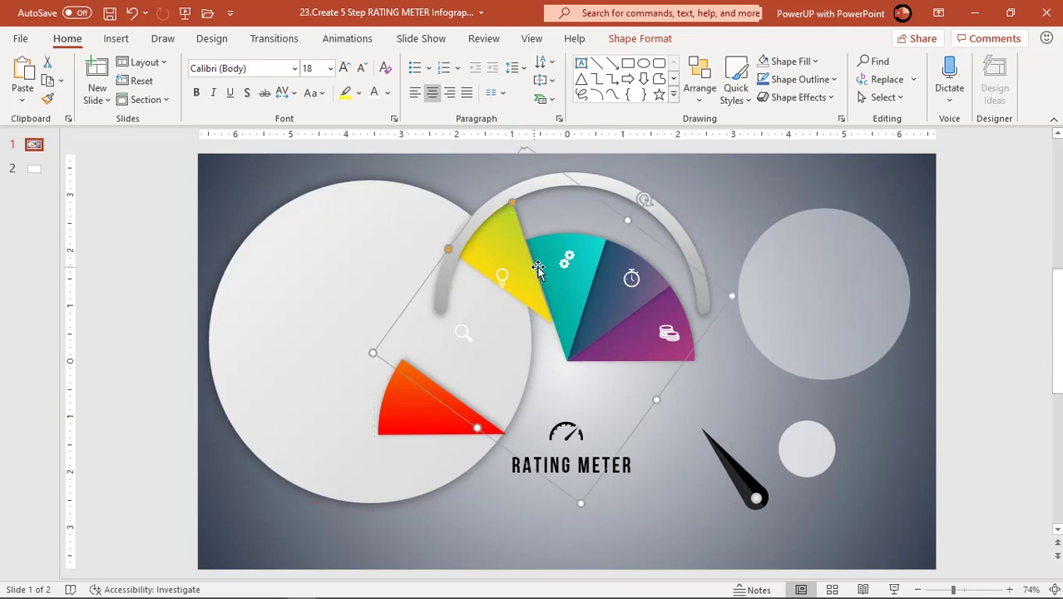
left_click_drag(608, 226, 598, 231)
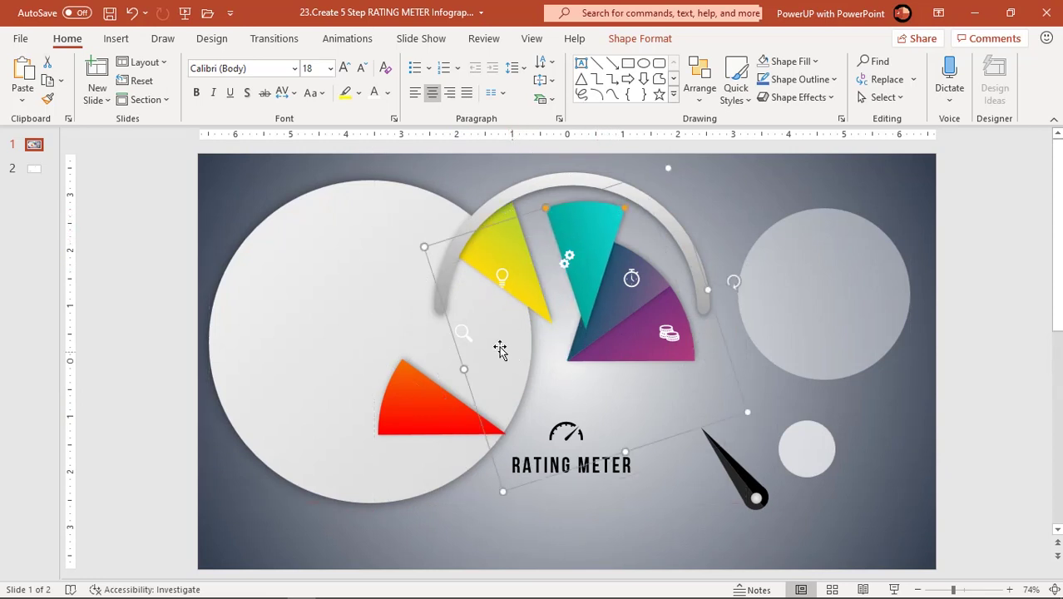
left_click(427, 419)
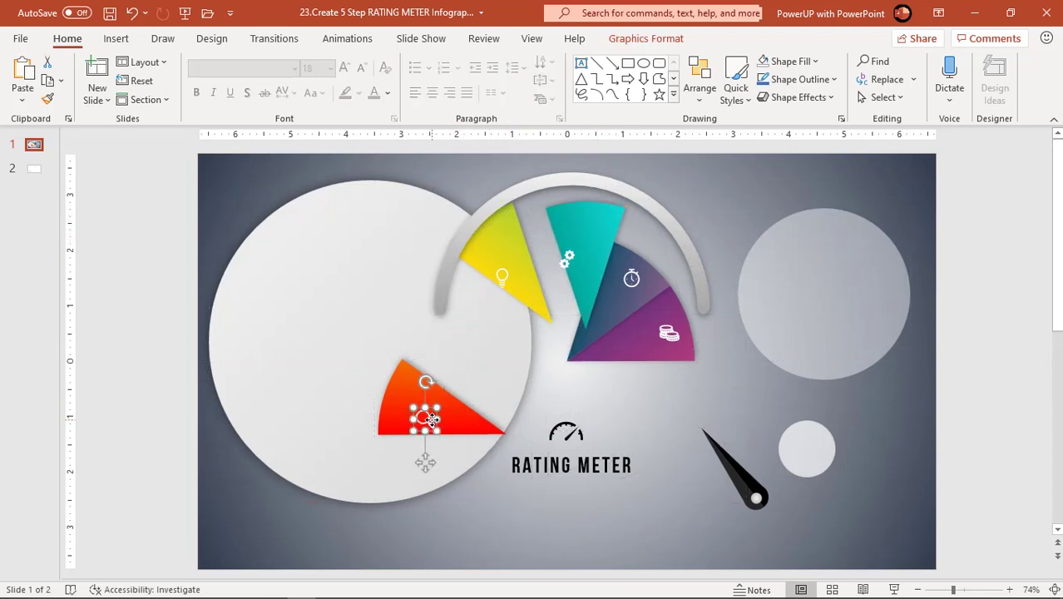
left_click_drag(564, 439, 661, 531)
left_click(605, 481)
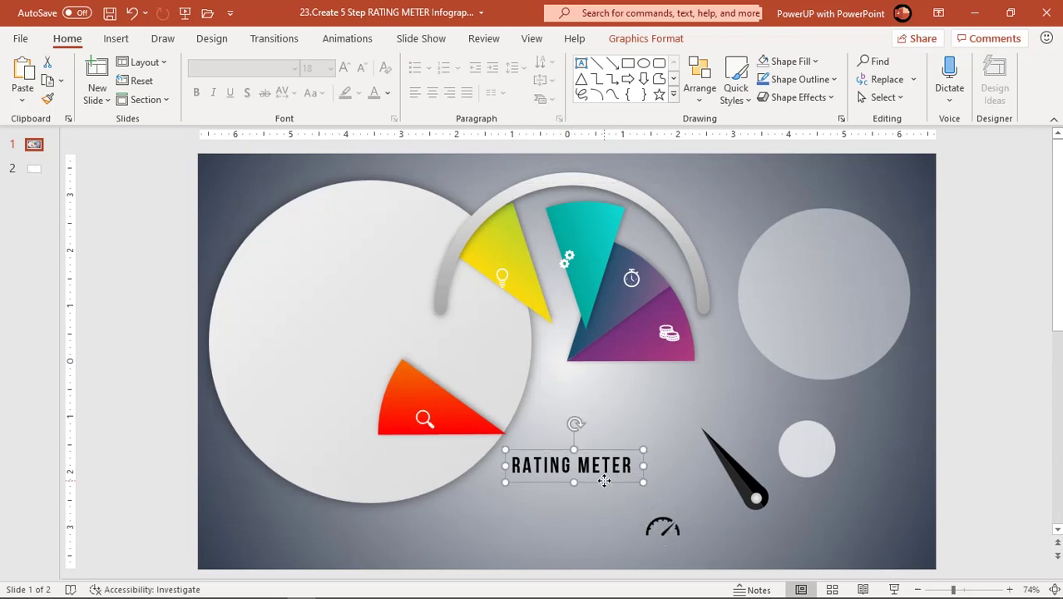
left_click_drag(607, 486, 610, 554)
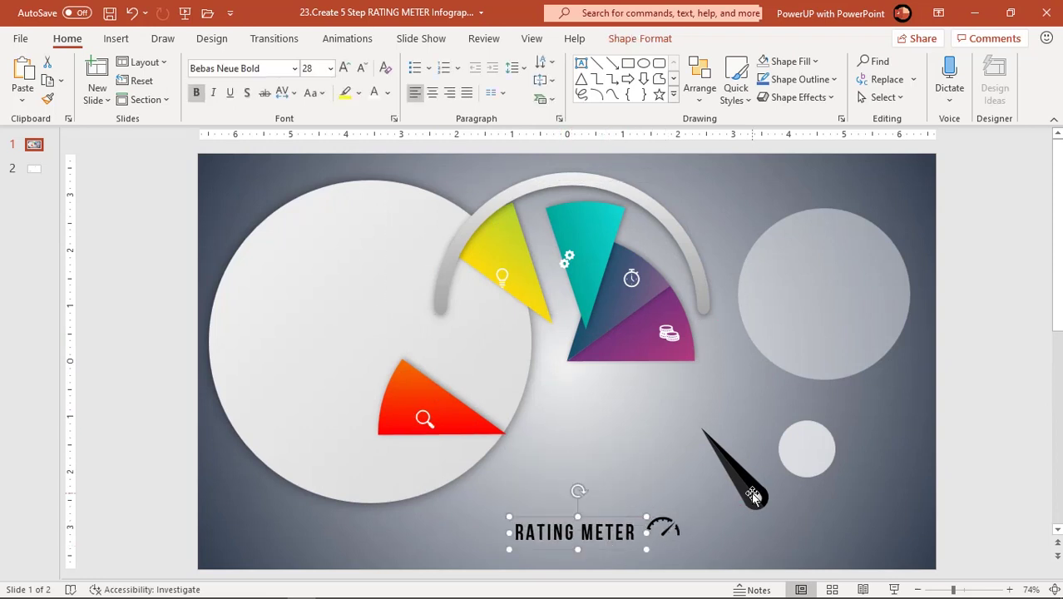
- Undo the moves so the rating meter is reassembled
key("ctrl+z")
key("ctrl+z")
key("ctrl+z")
key("ctrl+z")
key("ctrl+z")
key("ctrl+z")
key("ctrl+z")
key("ctrl+z")
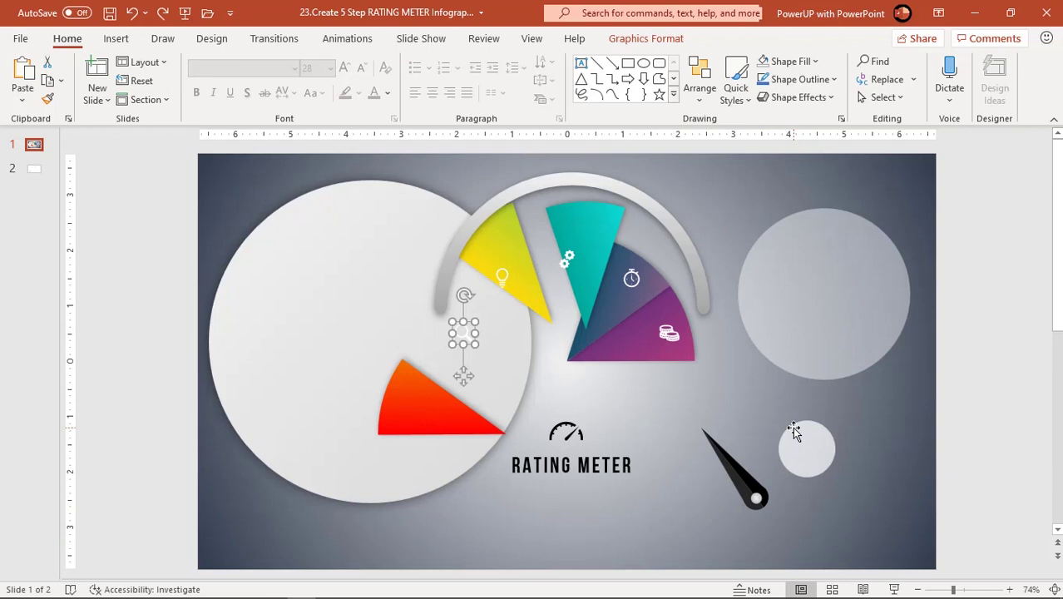
key("ctrl+z")
key("ctrl+z")
key("ctrl+z")
key("ctrl+z")
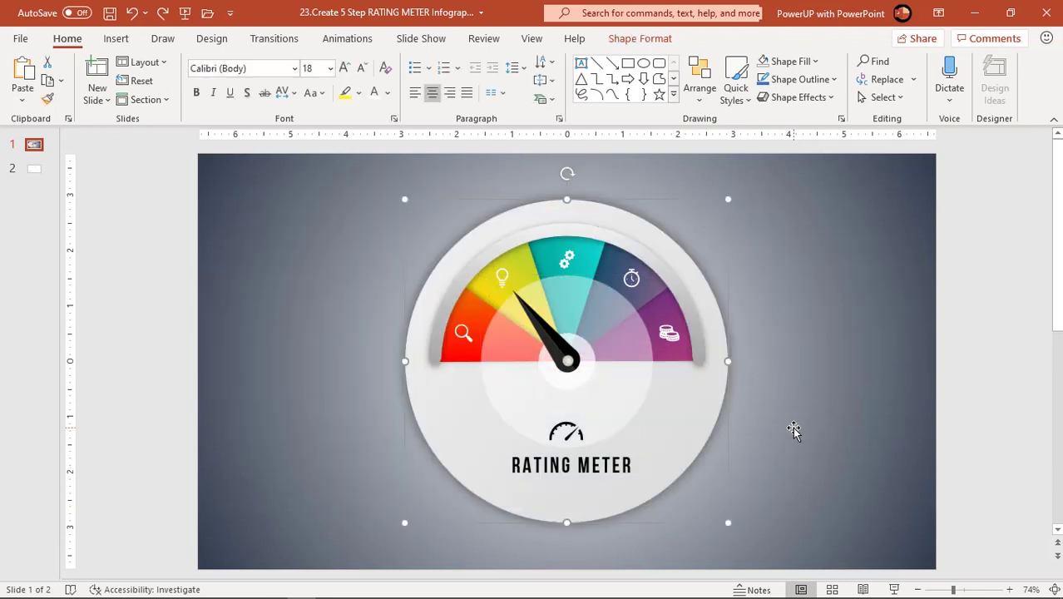
left_click(848, 418)
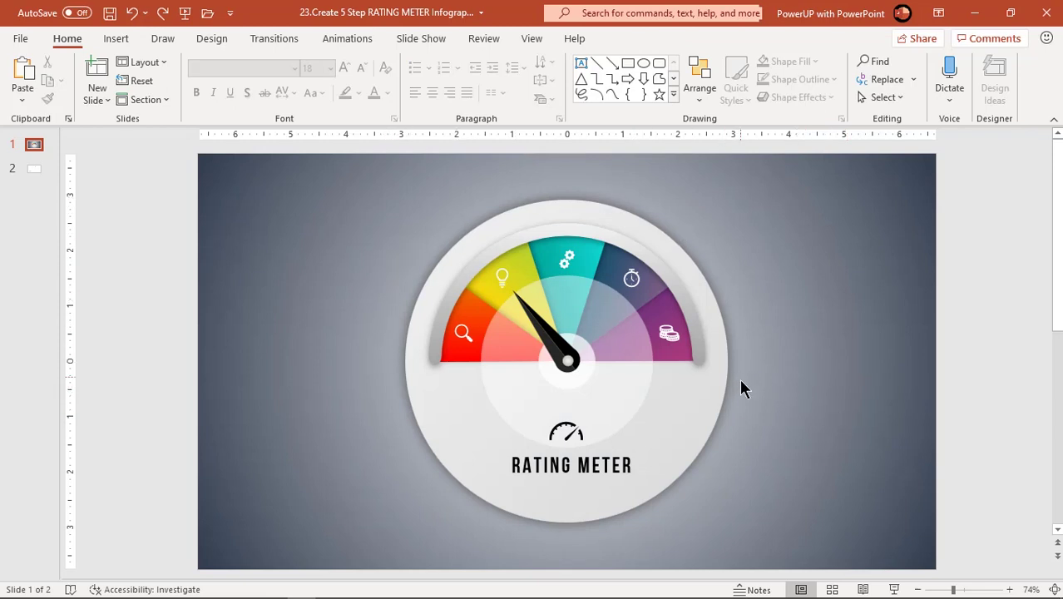
- Paste slide 2's HEADING box beside the gauge, make it white, and drag copies around the arc
left_click(36, 170)
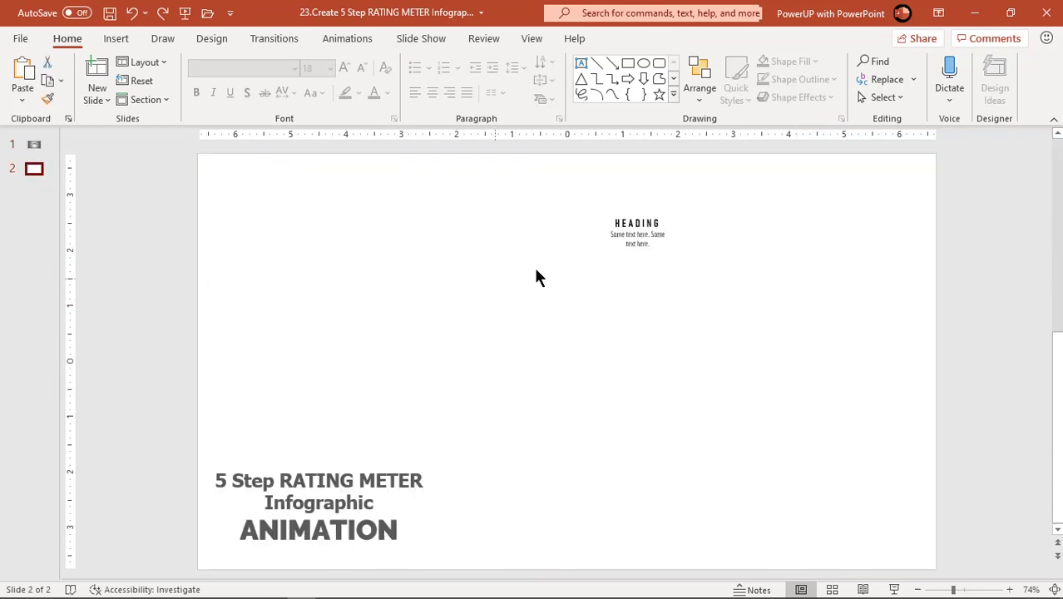
left_click(635, 256)
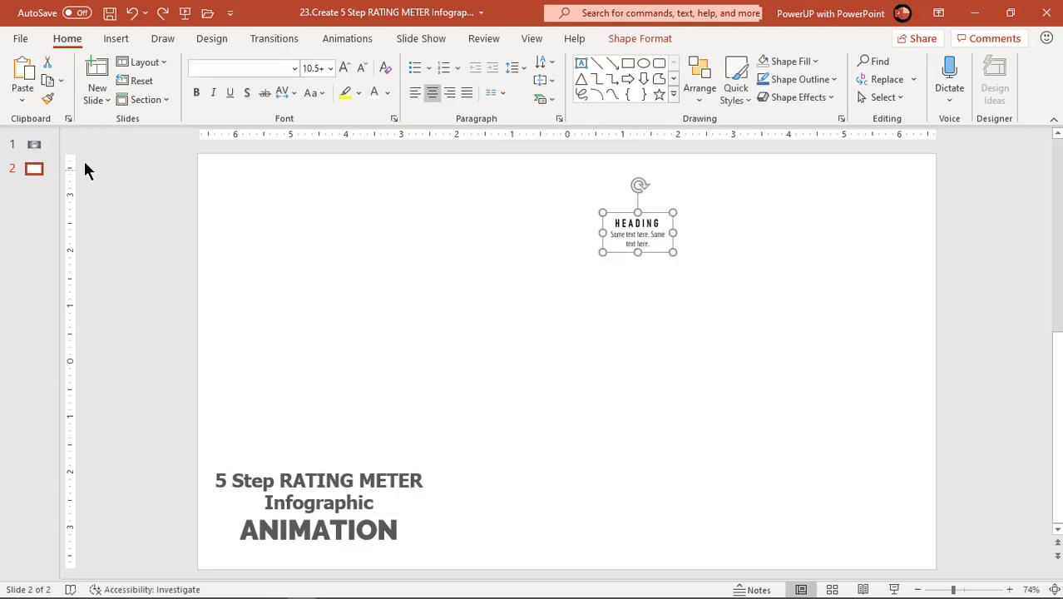
left_click(42, 146)
key("ctrl+v")
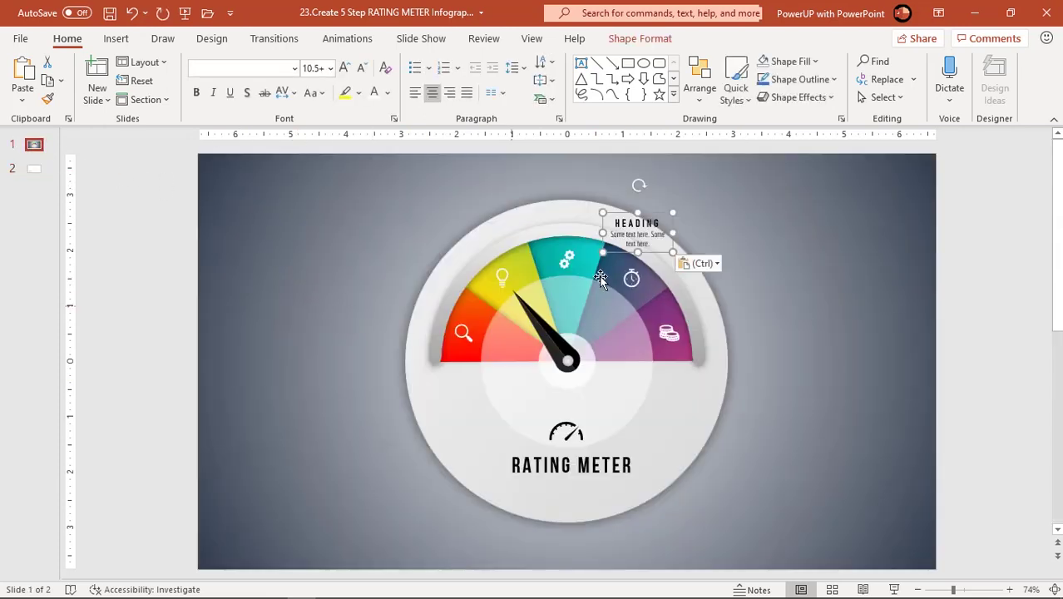
left_click_drag(642, 253, 393, 329)
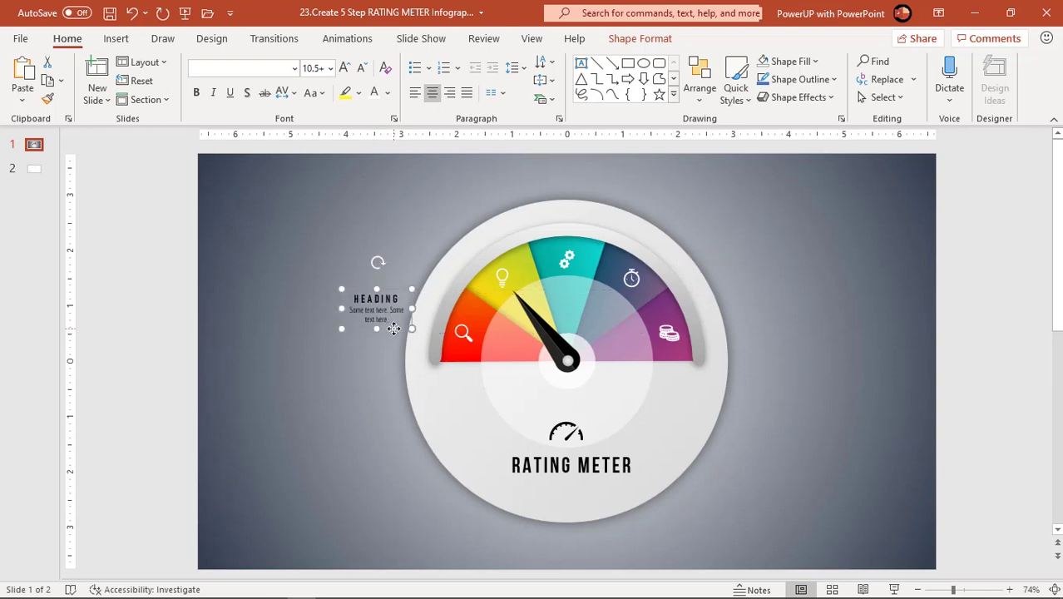
left_click(386, 93)
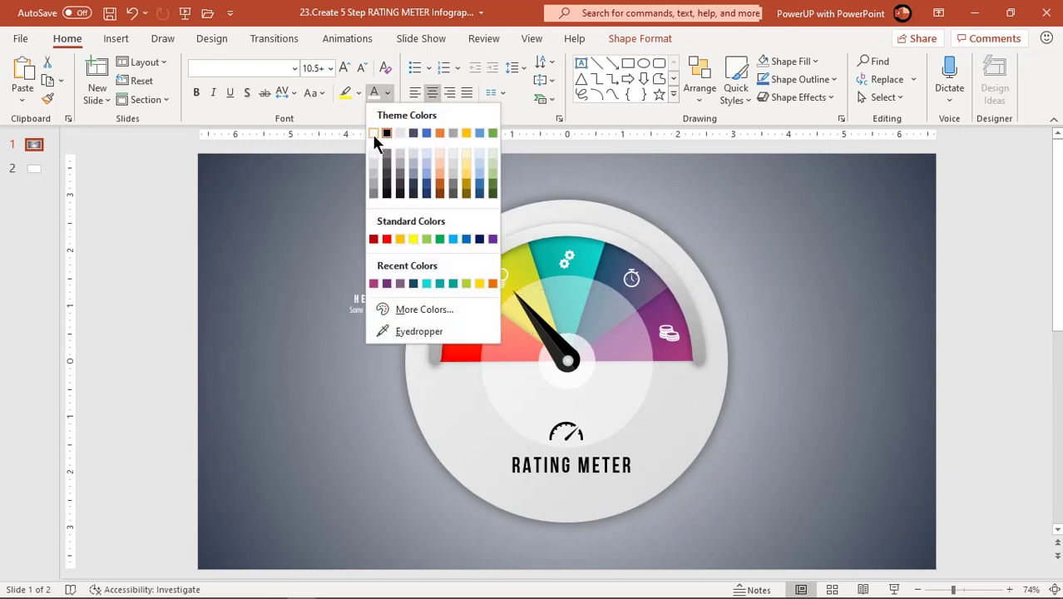
left_click(374, 134)
left_click_drag(394, 331, 771, 331)
left_click(789, 413)
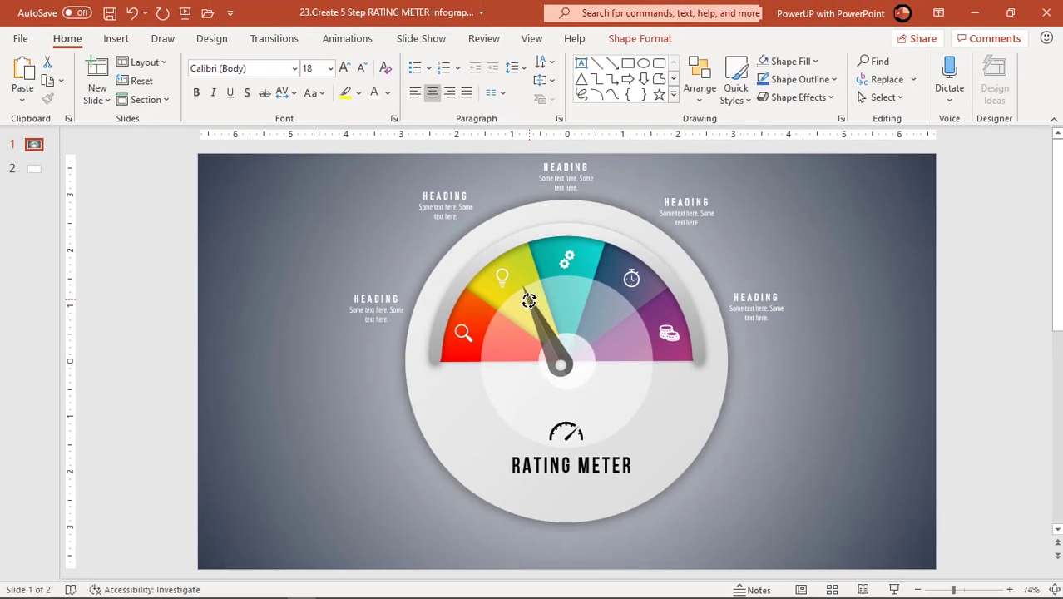
- Duplicate the needle, rotate the copy 90° left, flip it horizontally, and align its pivot
left_click_drag(528, 301, 533, 298)
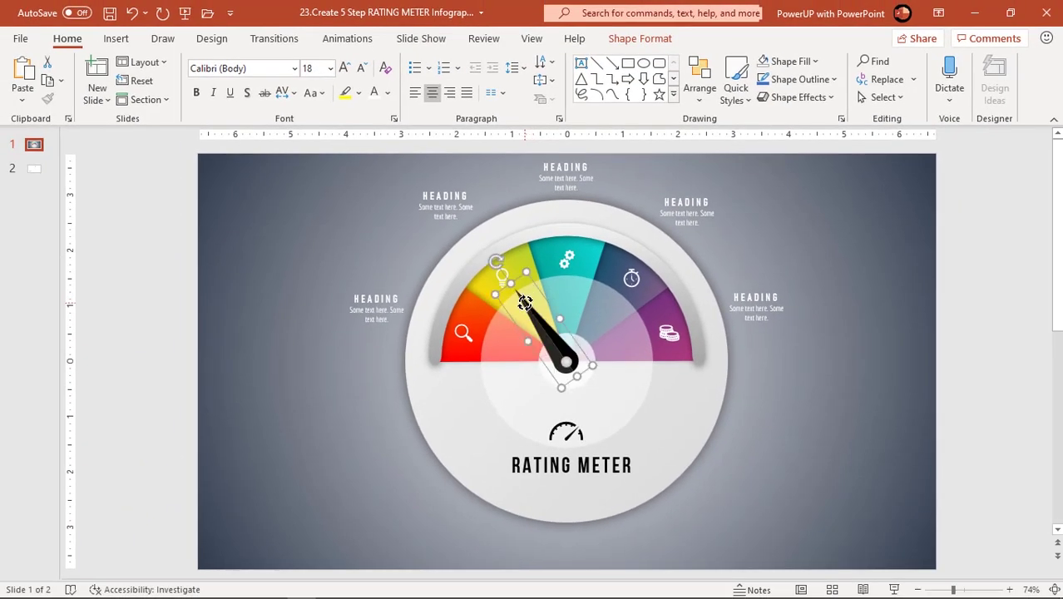
left_click(799, 434)
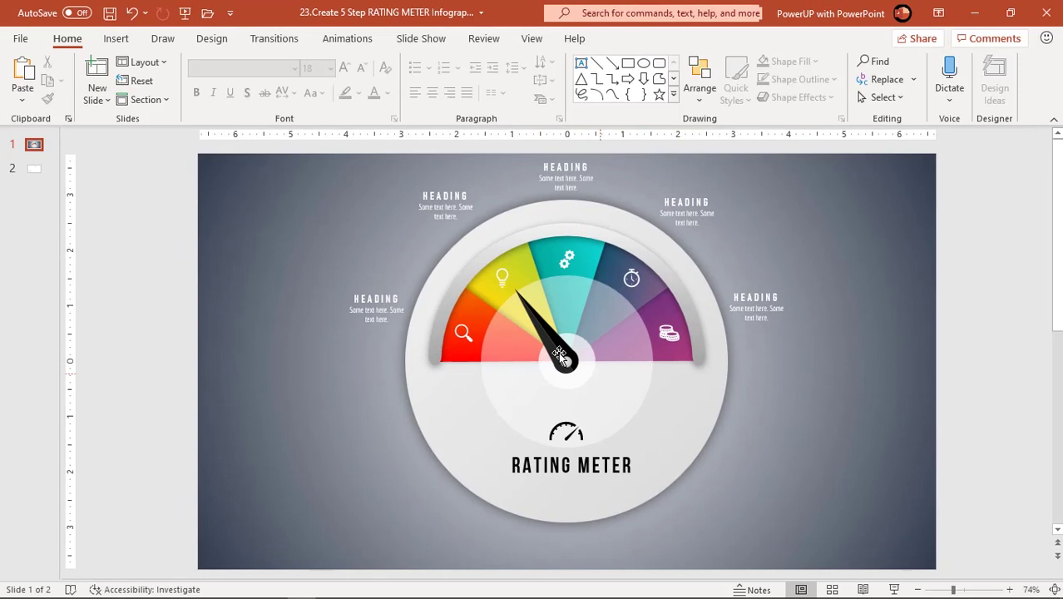
left_click(559, 352)
left_click_drag(558, 352, 653, 397)
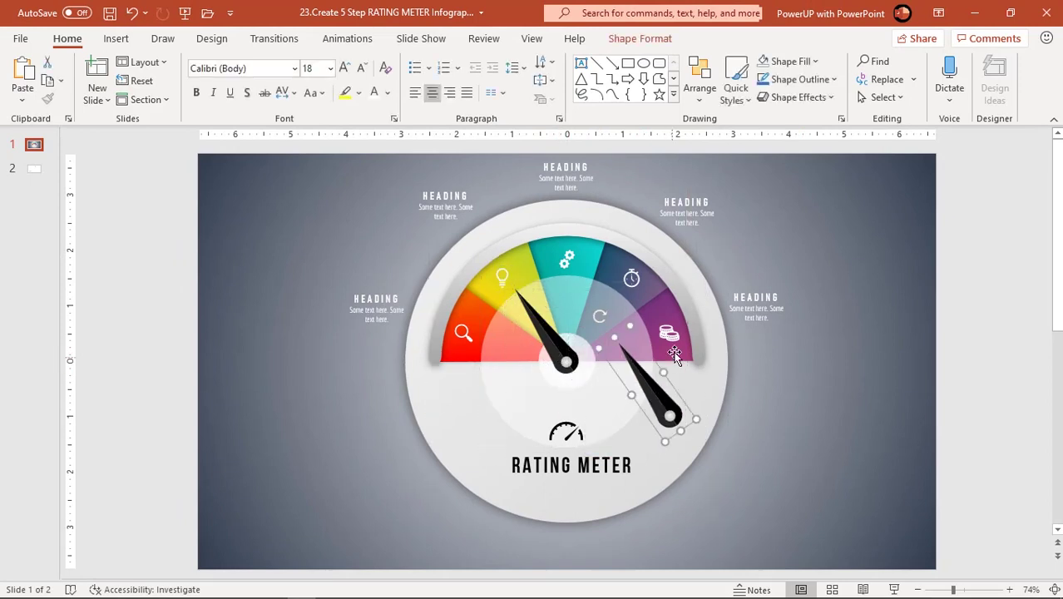
left_click(640, 38)
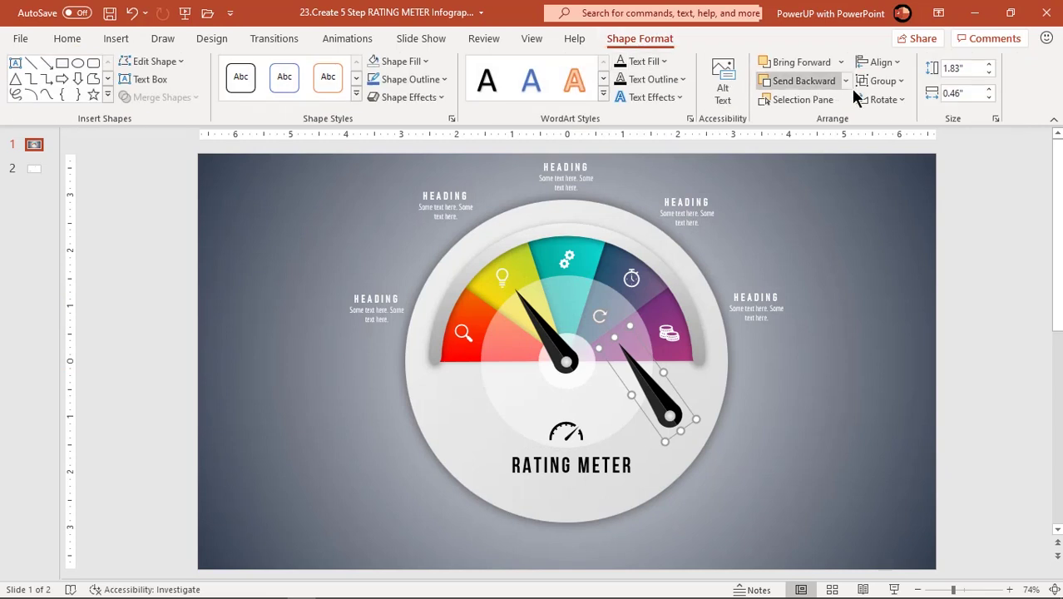
left_click(882, 100)
left_click(890, 146)
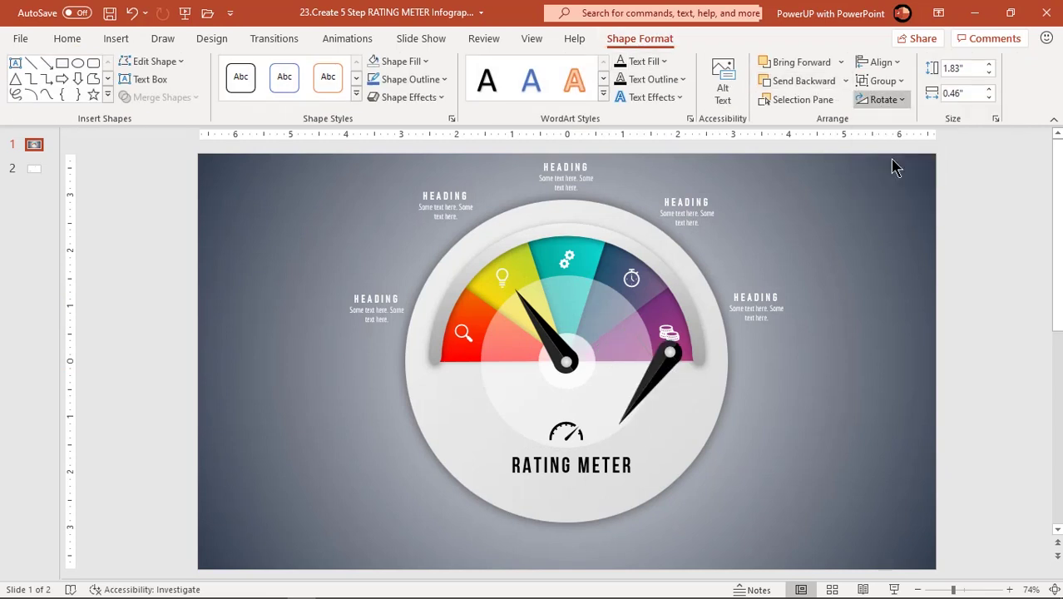
left_click(884, 100)
left_click(897, 186)
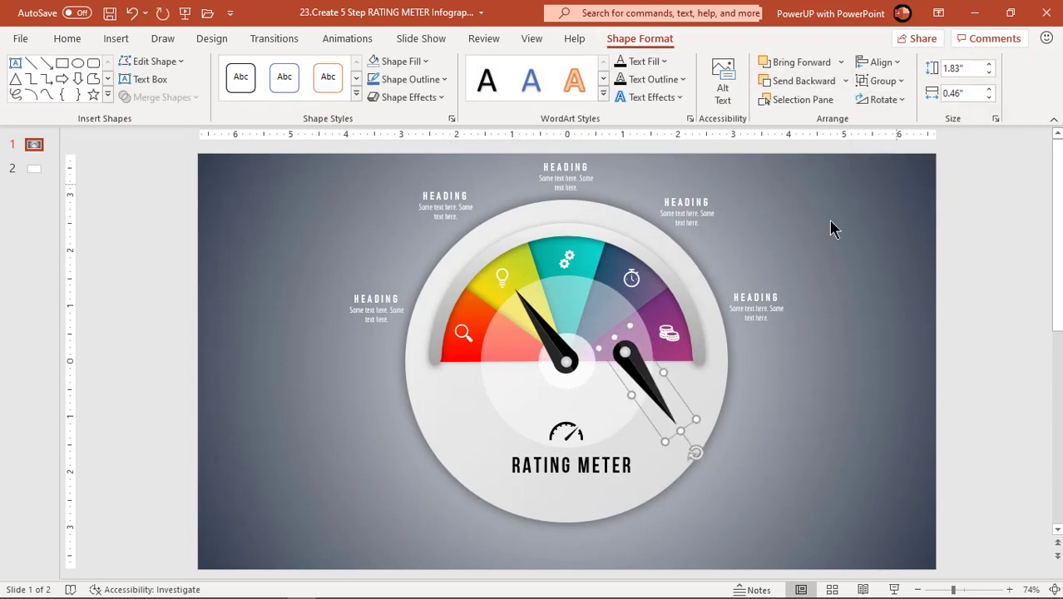
left_click_drag(640, 366, 582, 378)
key("ctrl+Left")
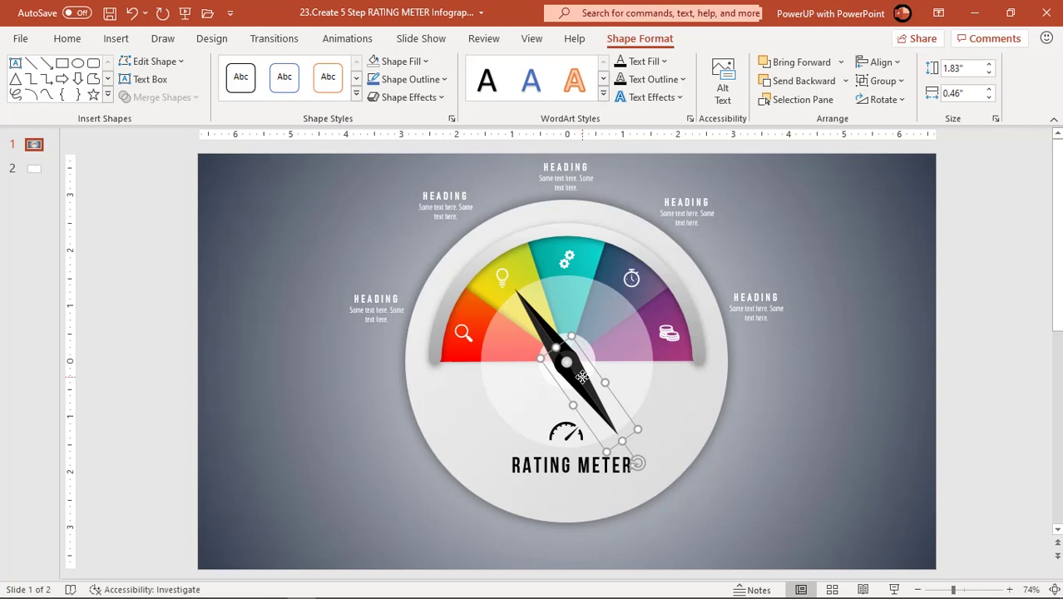
- Set the duplicate needle to No Fill and group it with the black needle
left_click(419, 62)
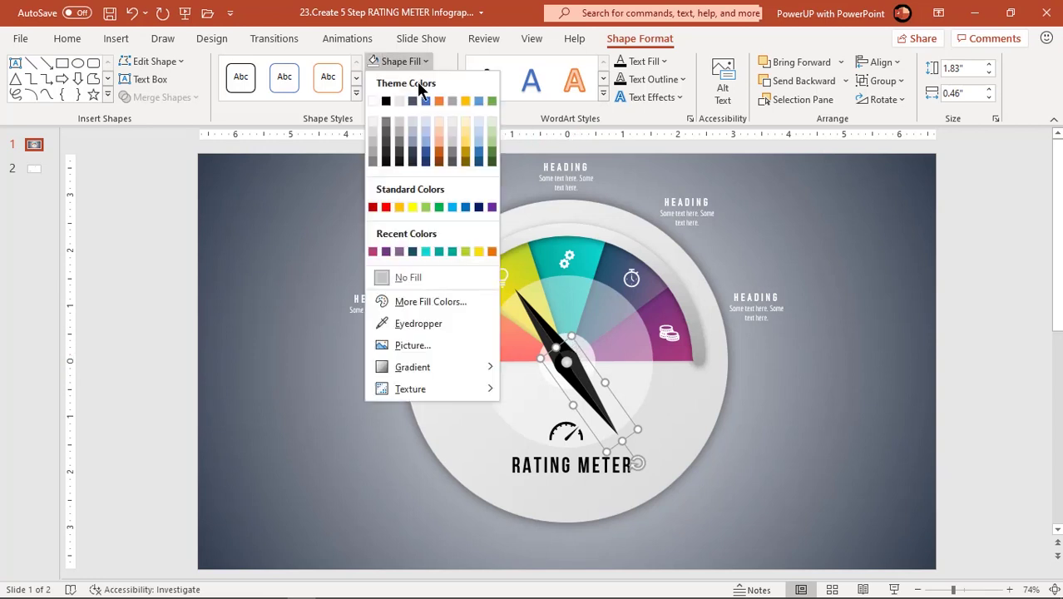
left_click(409, 275)
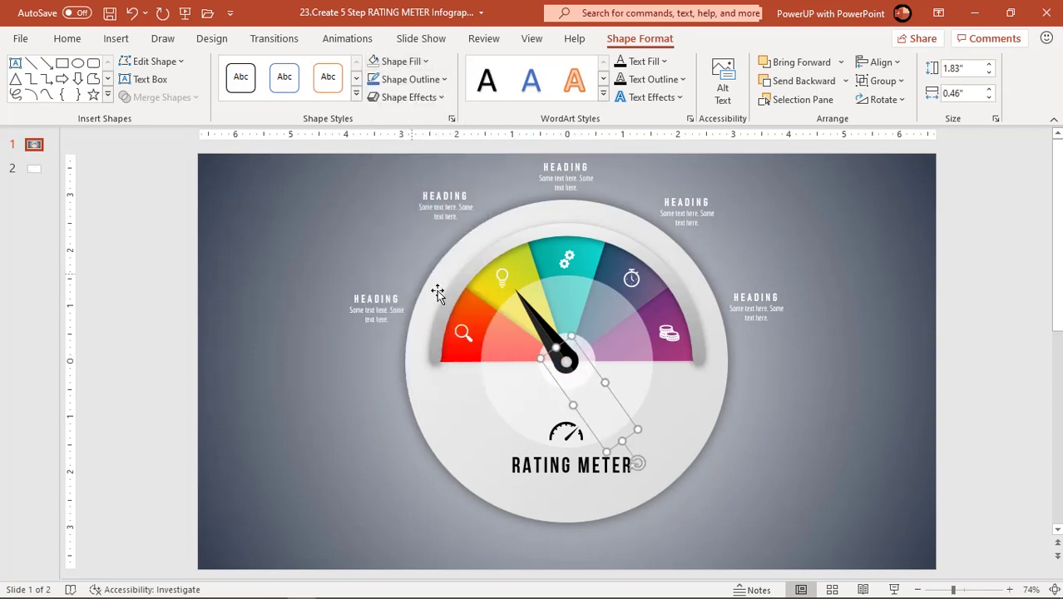
left_click(545, 329, "shift")
right_click(545, 331)
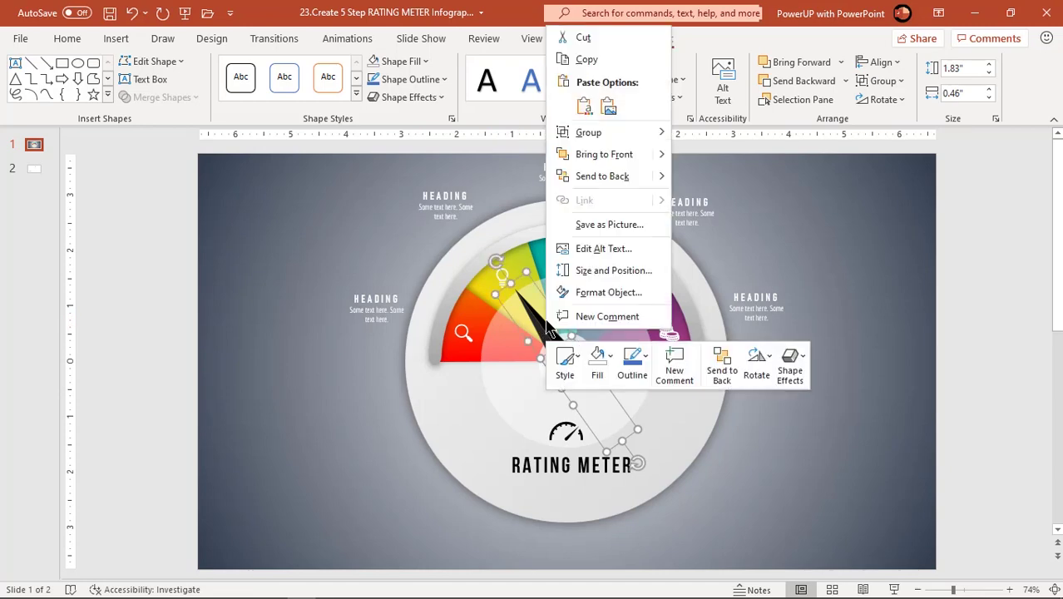
mouse_move(599, 134)
left_click(707, 136)
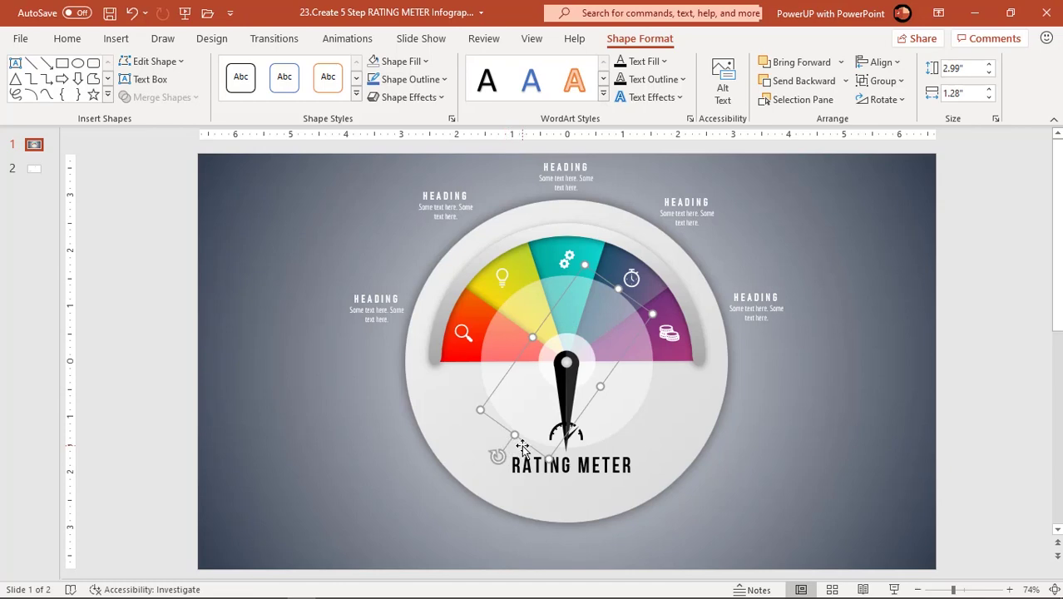
- Show the Animation Pane and narrow it to enlarge the slide
left_click(776, 493)
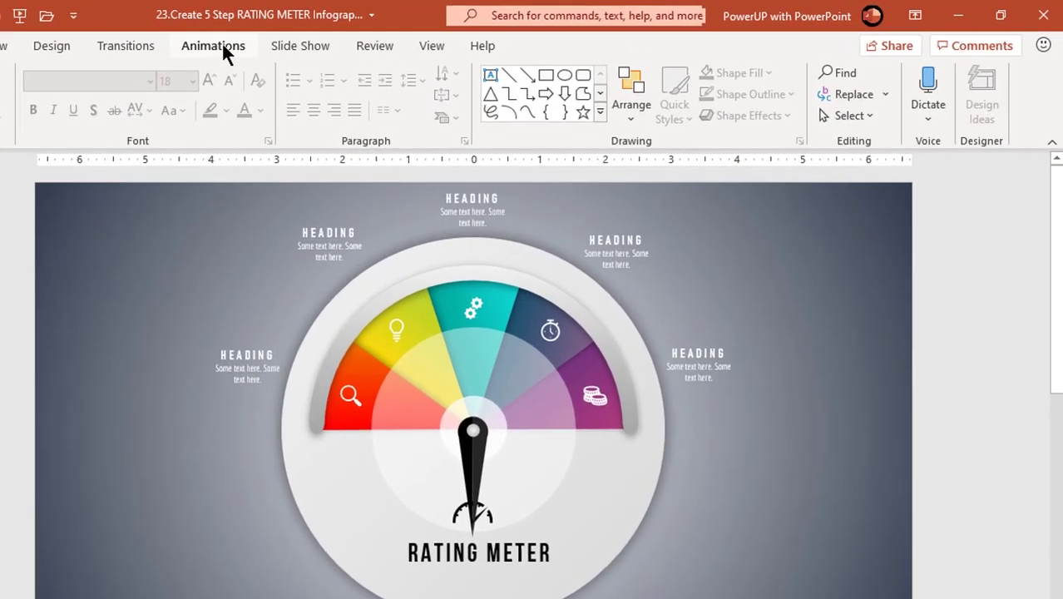
left_click(288, 41)
left_click(678, 74)
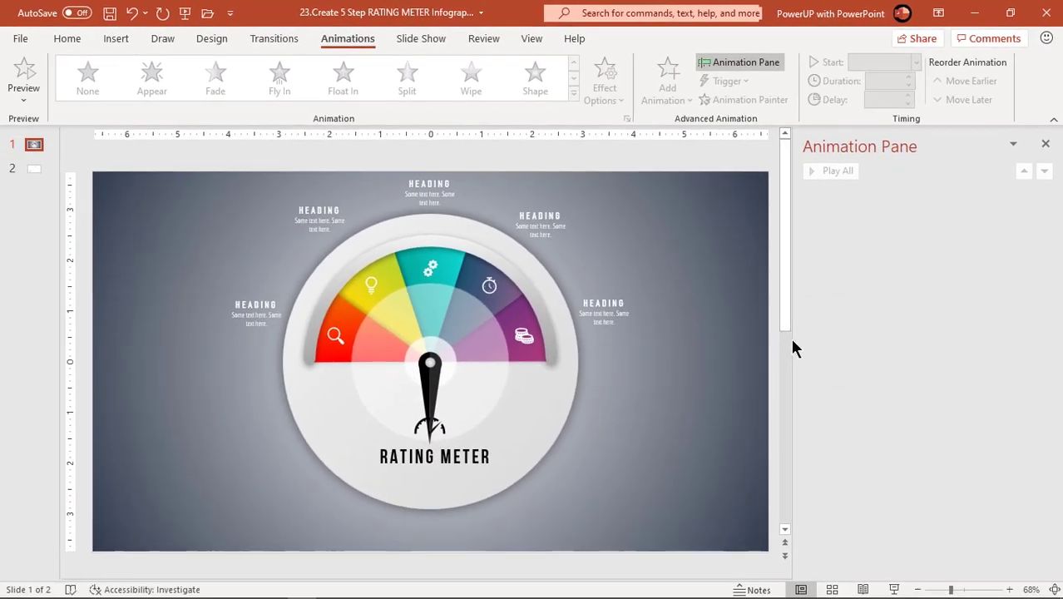
left_click_drag(792, 347, 828, 341)
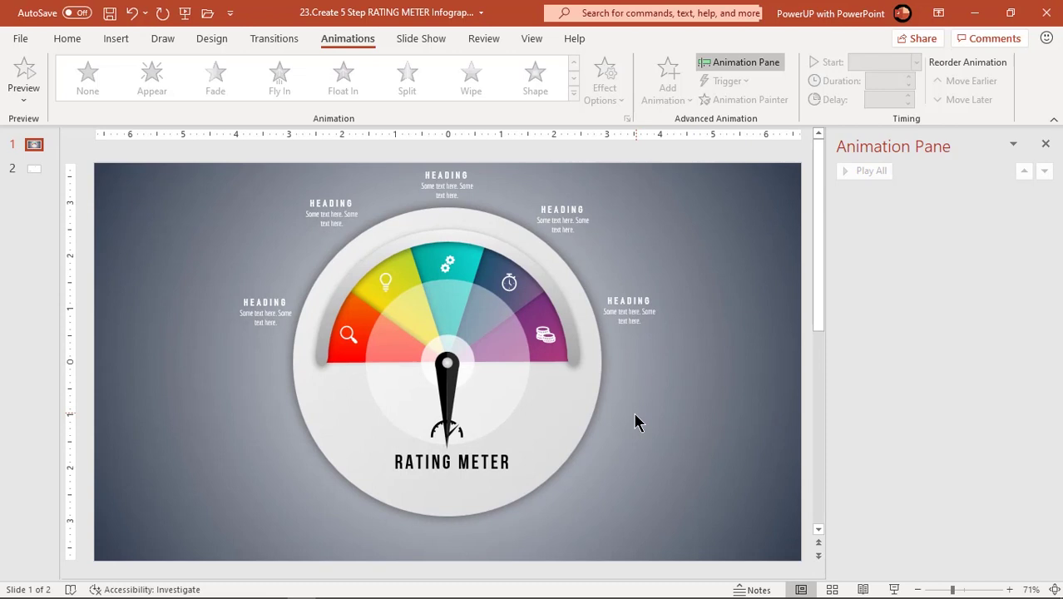
- Give the three meter circles a Zoom entrance lasting 0.75 seconds
left_click(578, 414)
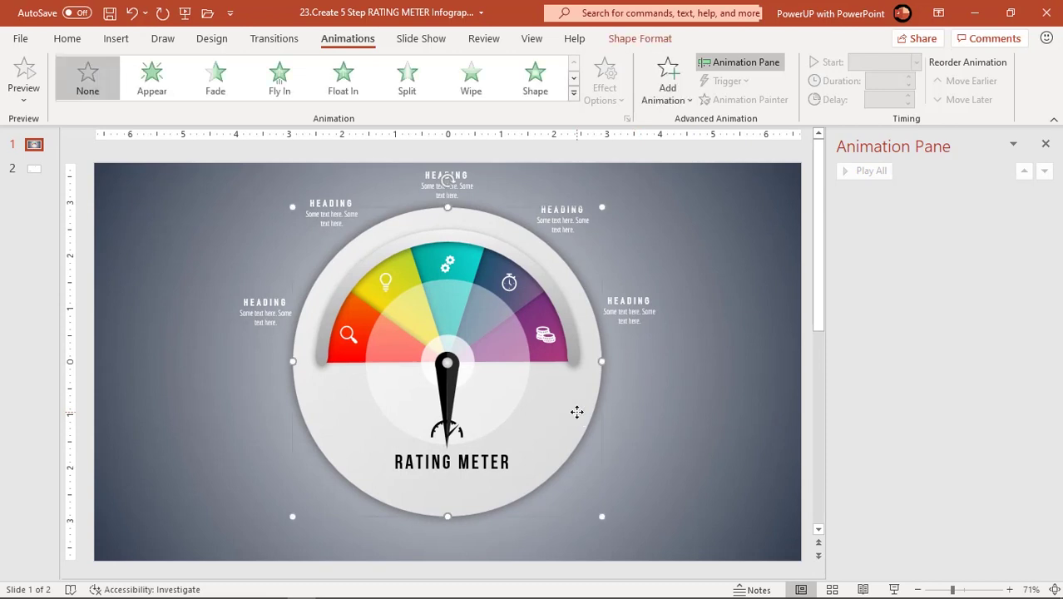
left_click(503, 388)
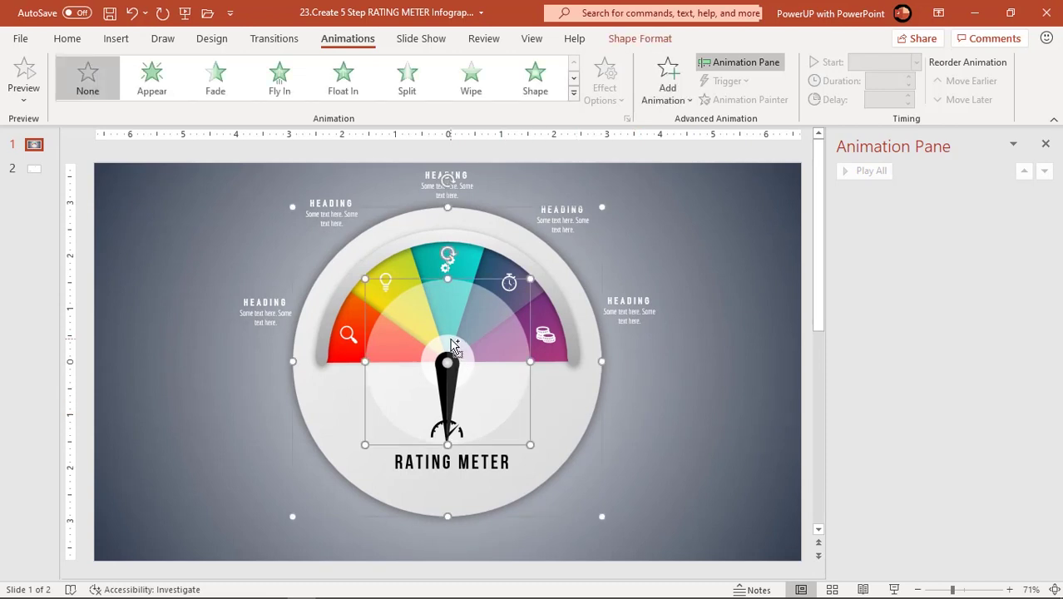
left_click(450, 337)
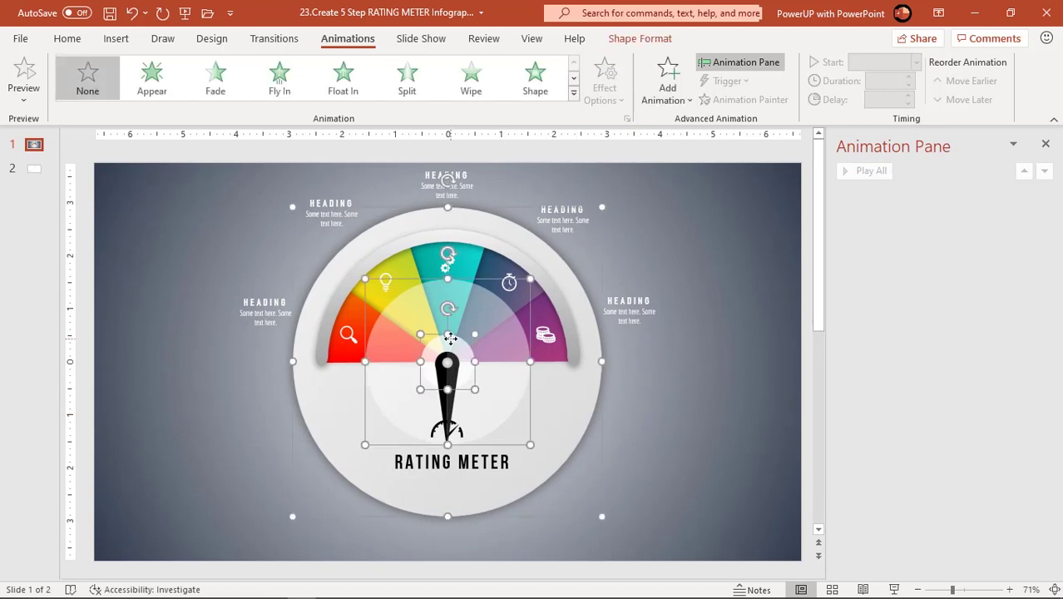
left_click(573, 92)
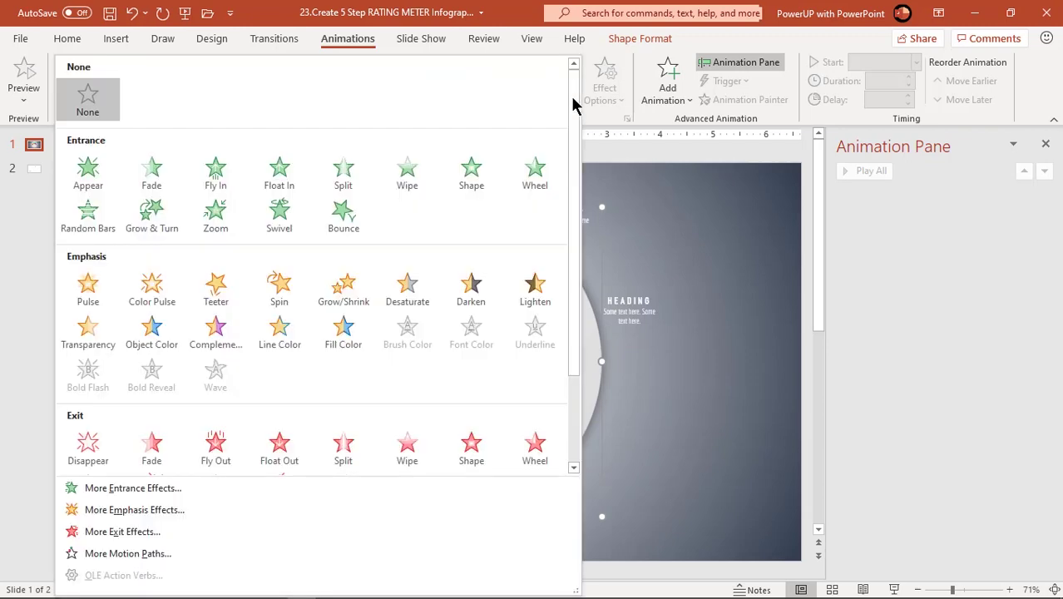
left_click(215, 218)
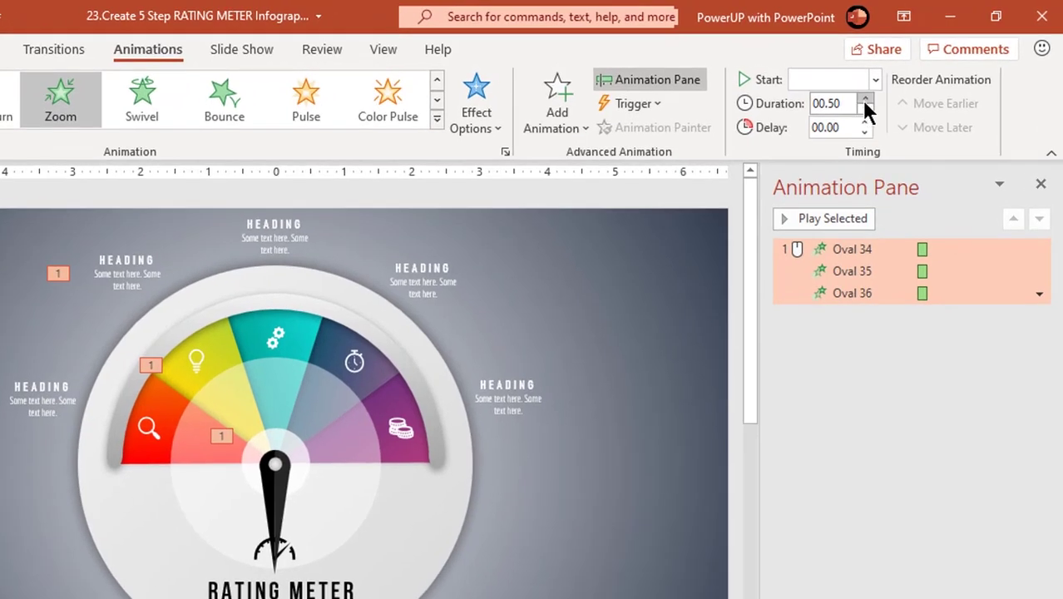
left_click(865, 98)
- Delay Oval 35's zoom by 0.5 seconds and Oval 36's by 1 second
left_click(850, 341)
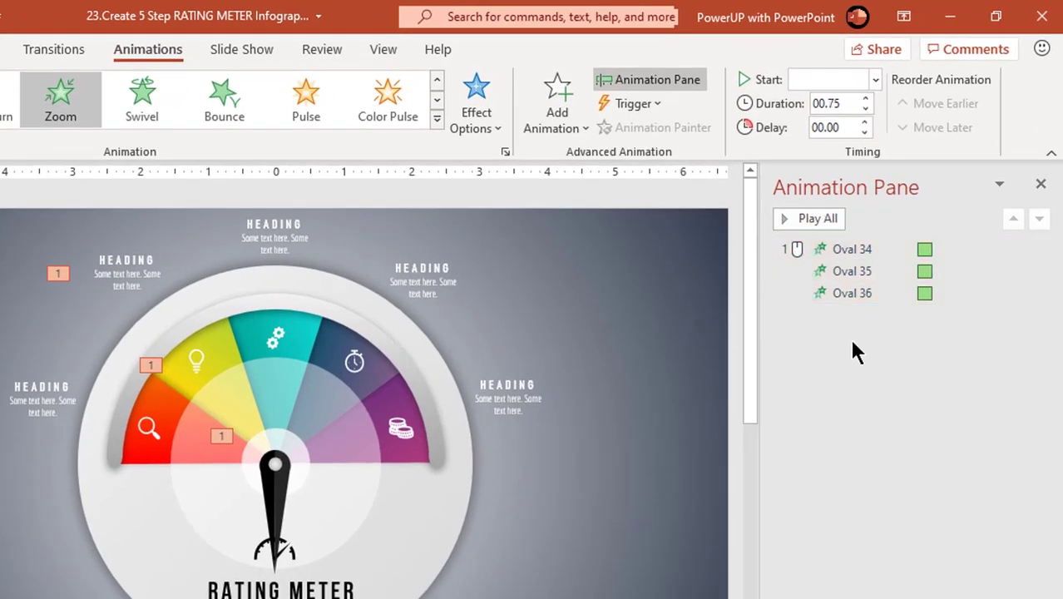
left_click(852, 274)
left_click(862, 122)
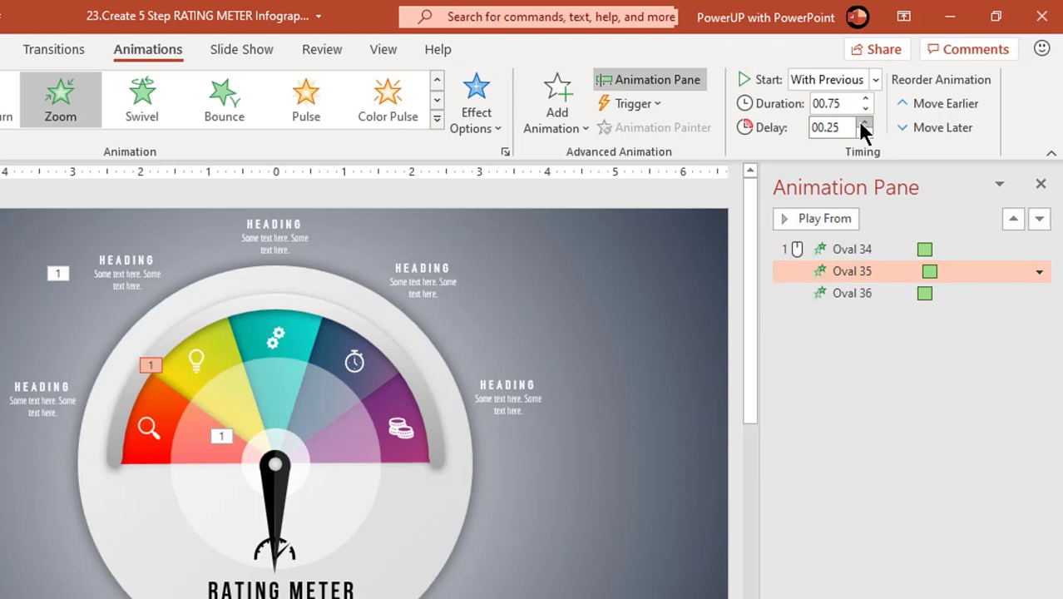
left_click(861, 123)
left_click(866, 291)
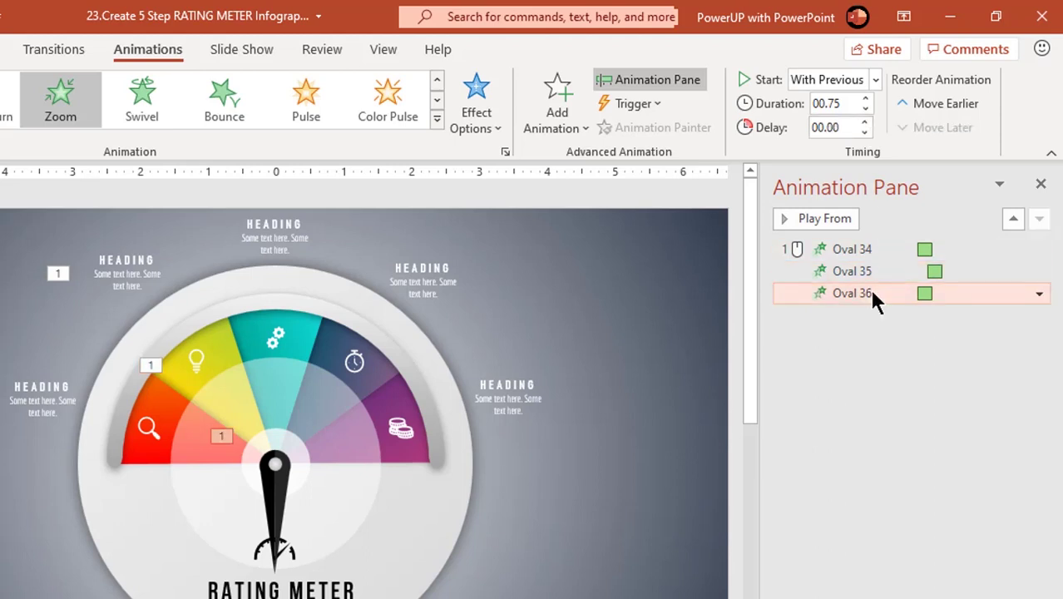
left_click(865, 122)
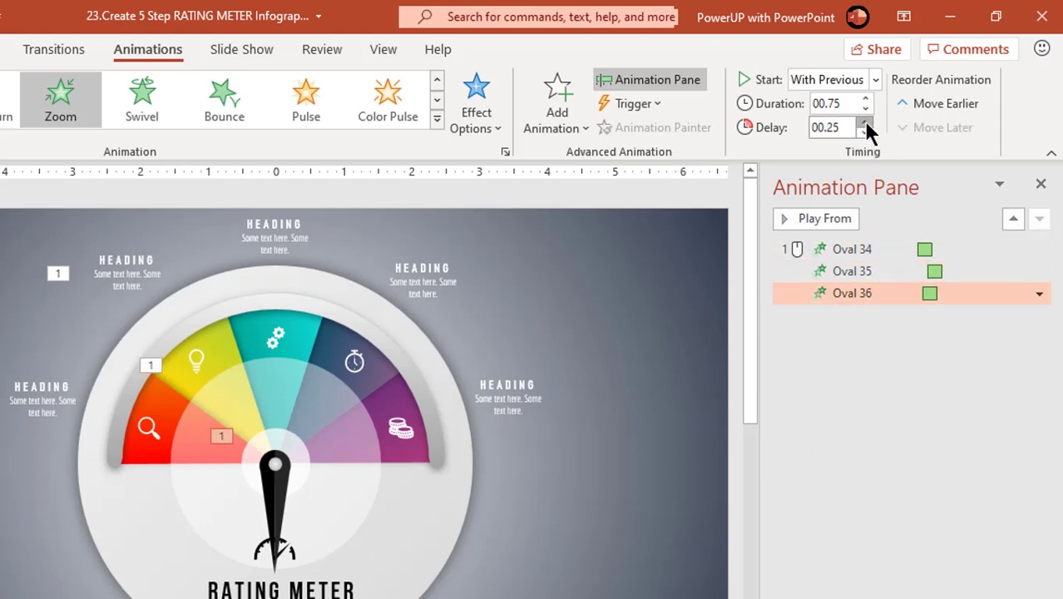
left_click(866, 122)
left_click(865, 122)
left_click(865, 123)
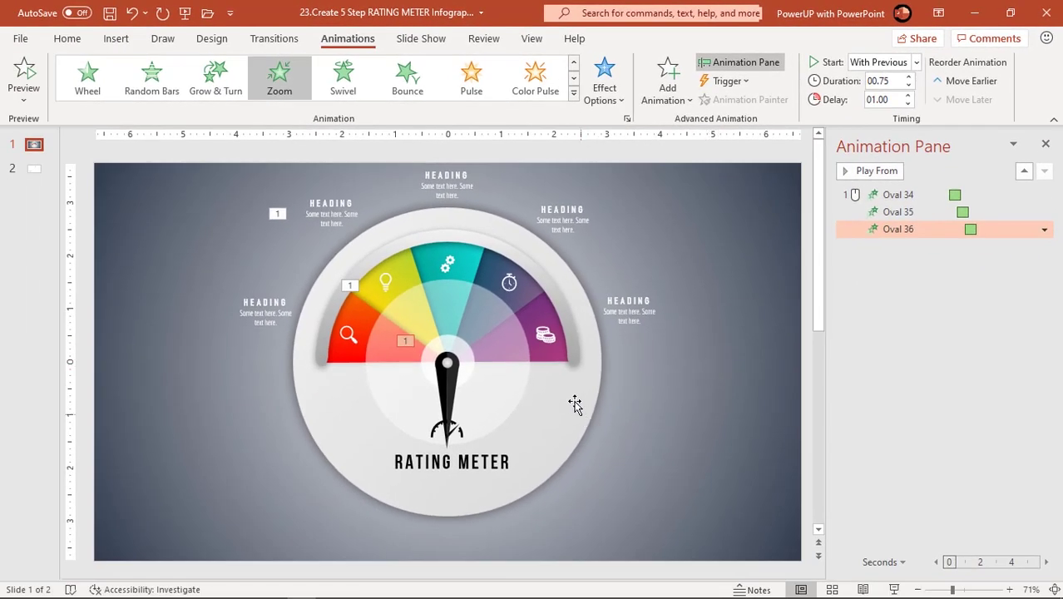
- Give the coloured arc a Wipe entrance starting After Previous
left_click(565, 310)
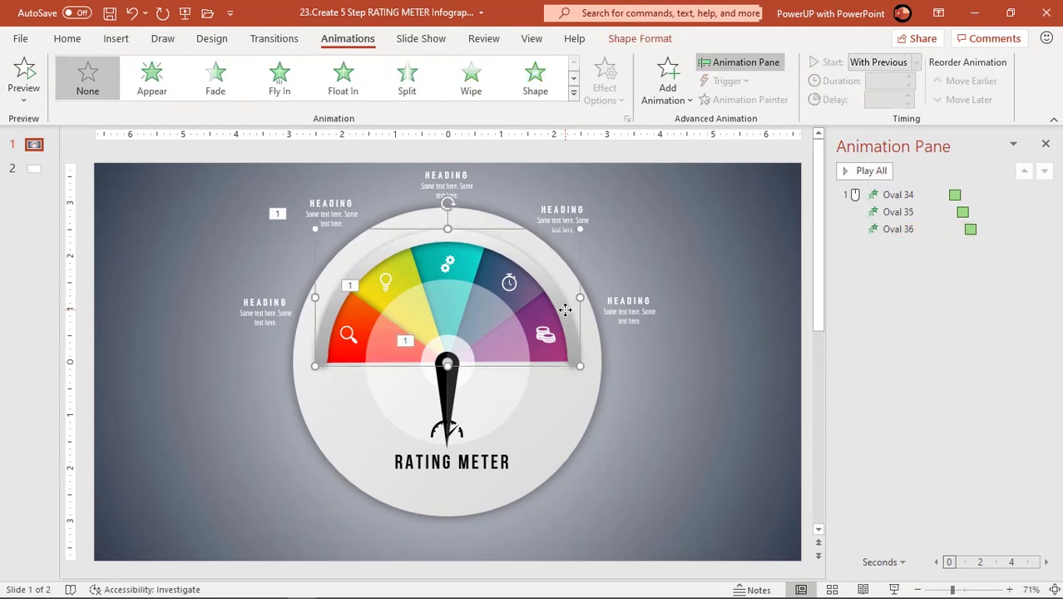
left_click(470, 88)
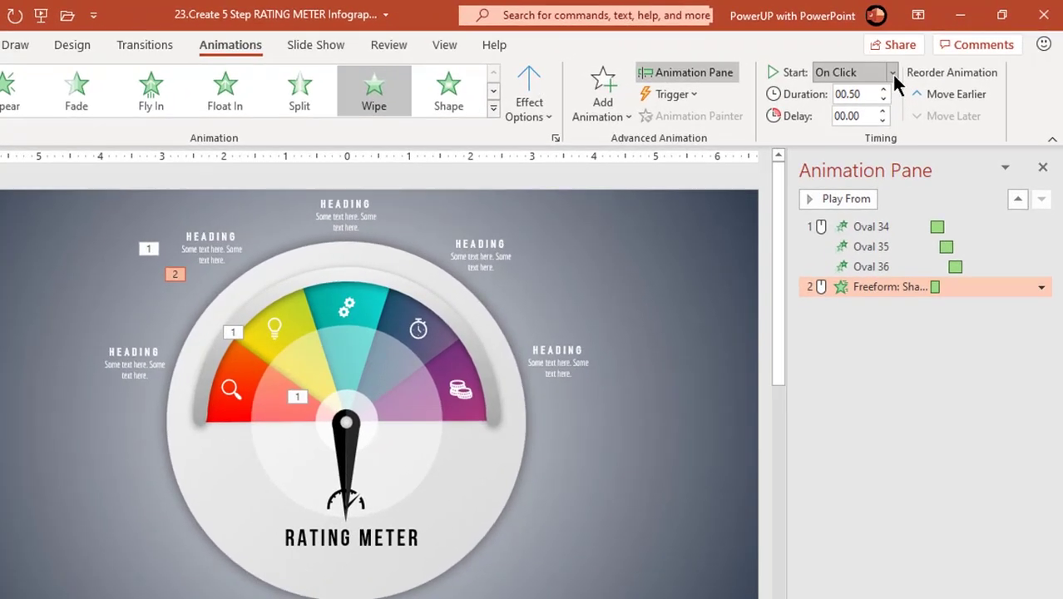
left_click(916, 62)
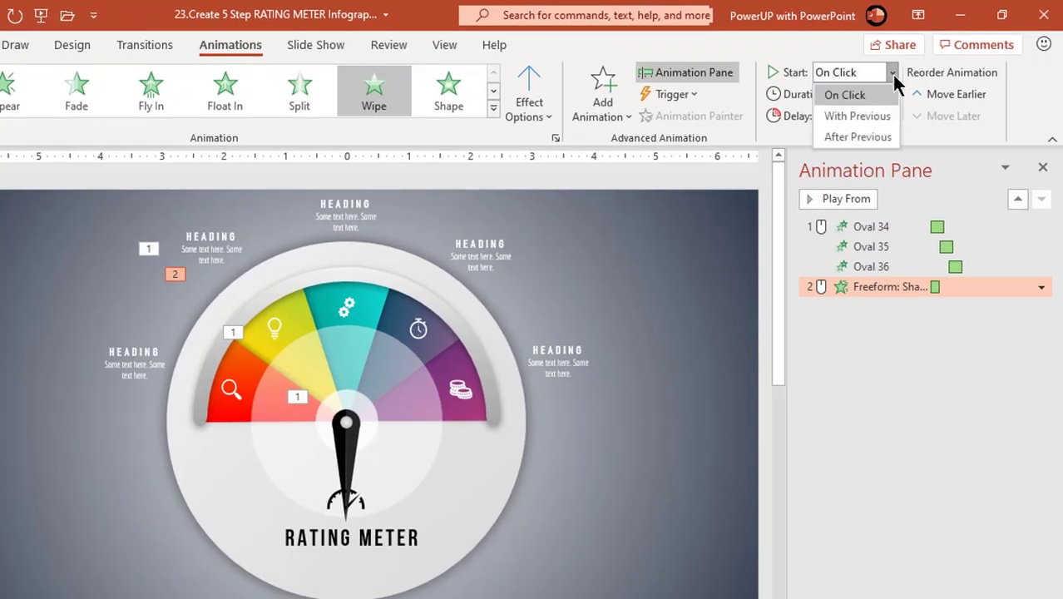
left_click(857, 135)
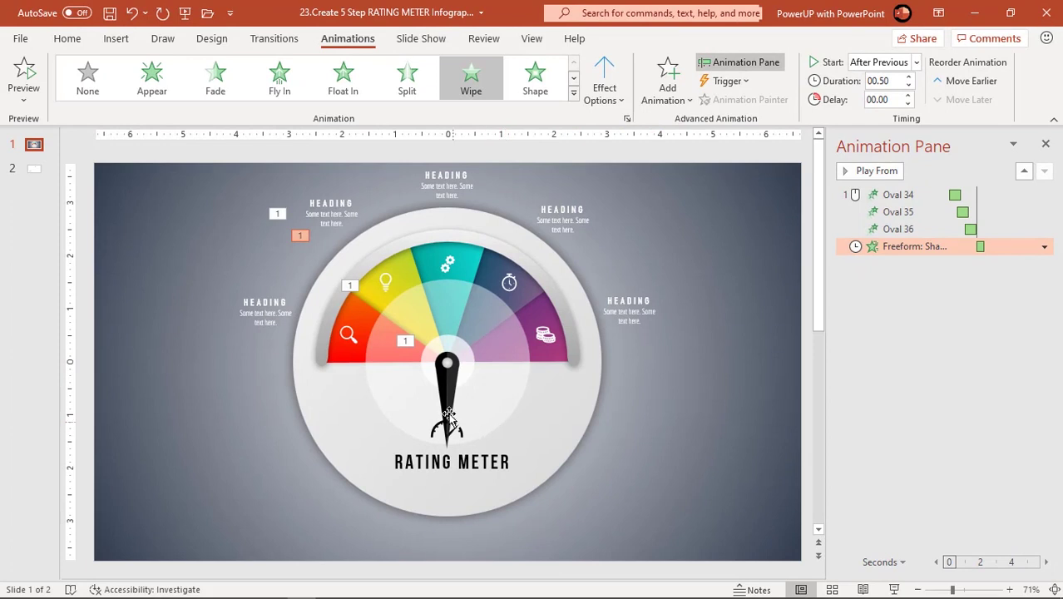
- Give the needle group a Wipe entrance From Top
left_click(447, 395)
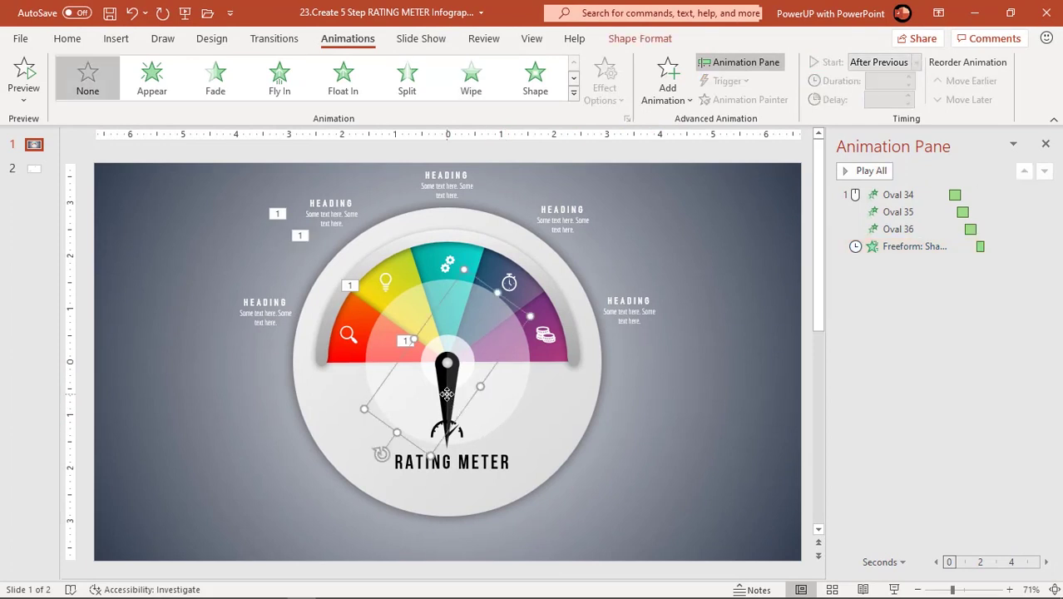
left_click(471, 79)
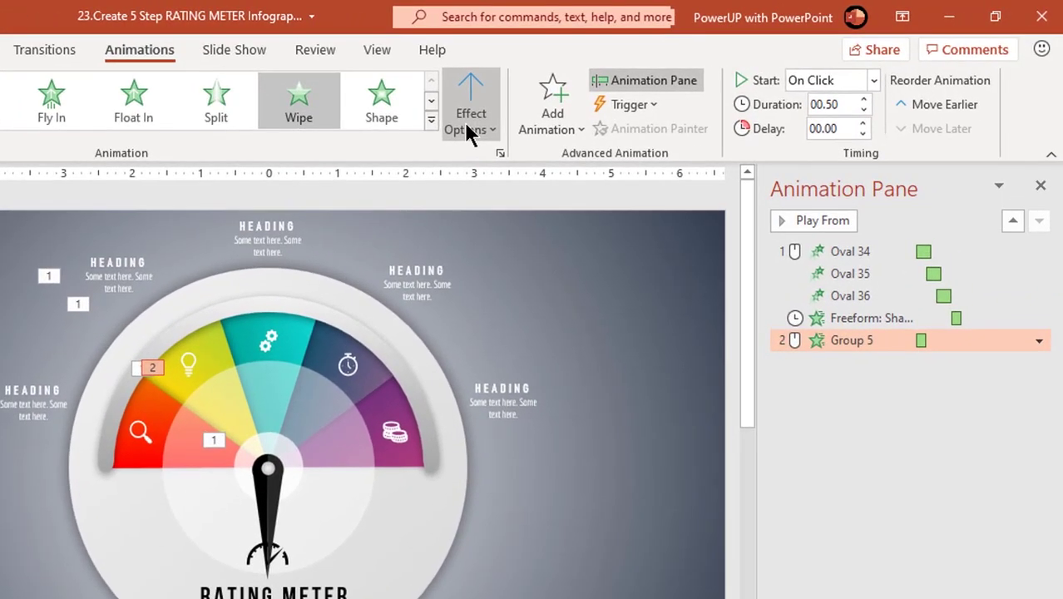
left_click(466, 125)
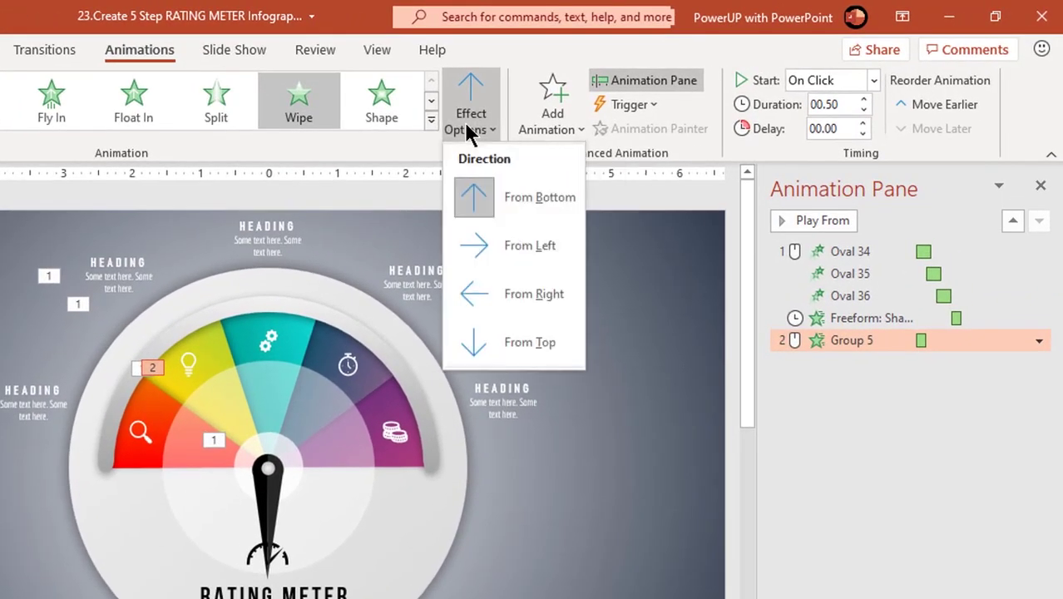
left_click(510, 335)
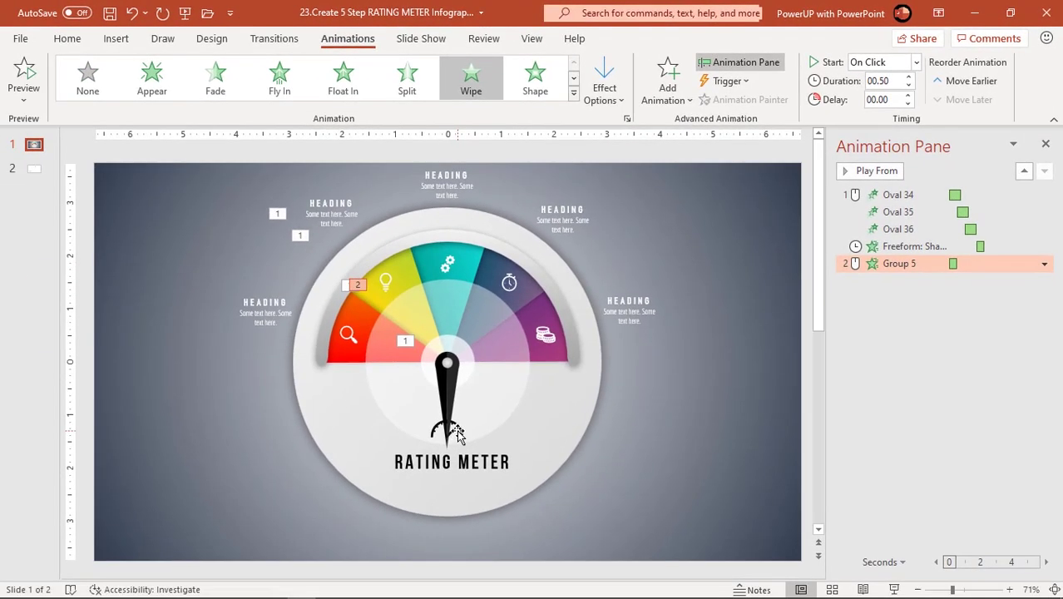
- Give the speedometer icon and RATING METER title a Zoom entrance
left_click(457, 433)
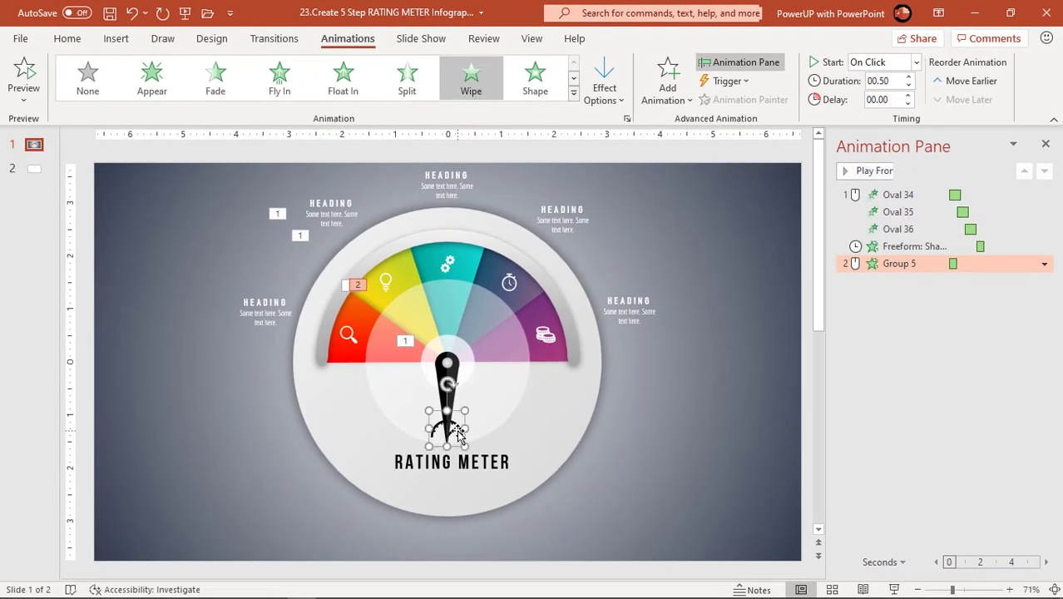
left_click(485, 462, "shift")
left_click(573, 94)
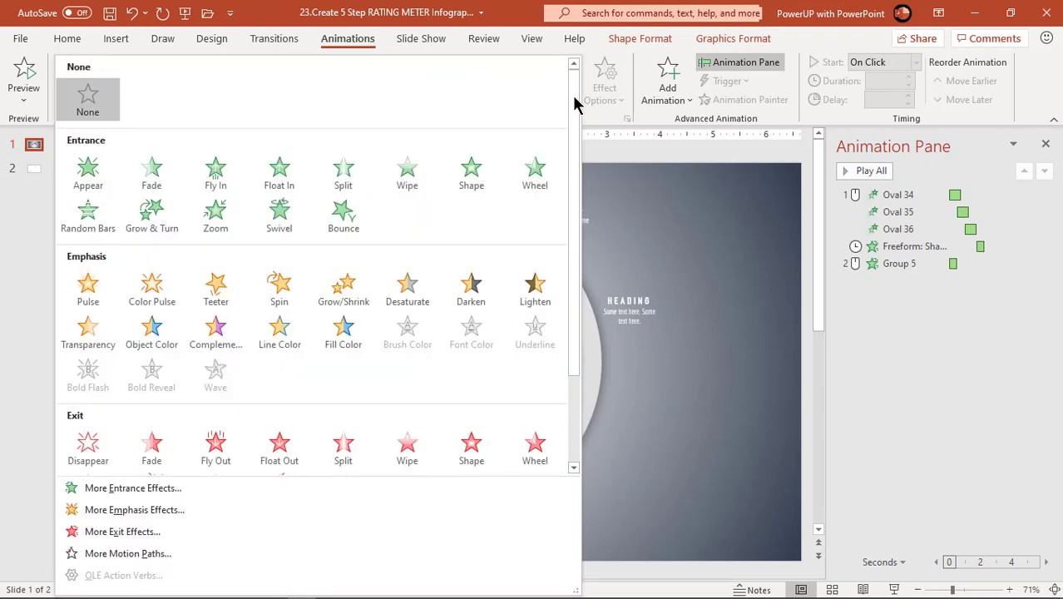
left_click(221, 220)
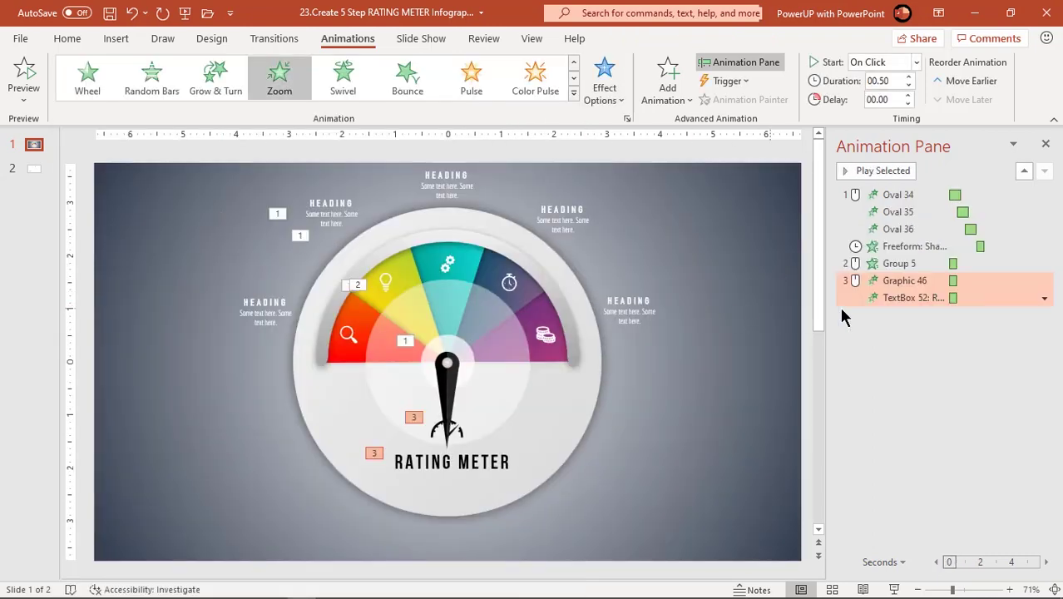
- Set Graphic 46's Zoom to start After Previous
left_click(904, 281)
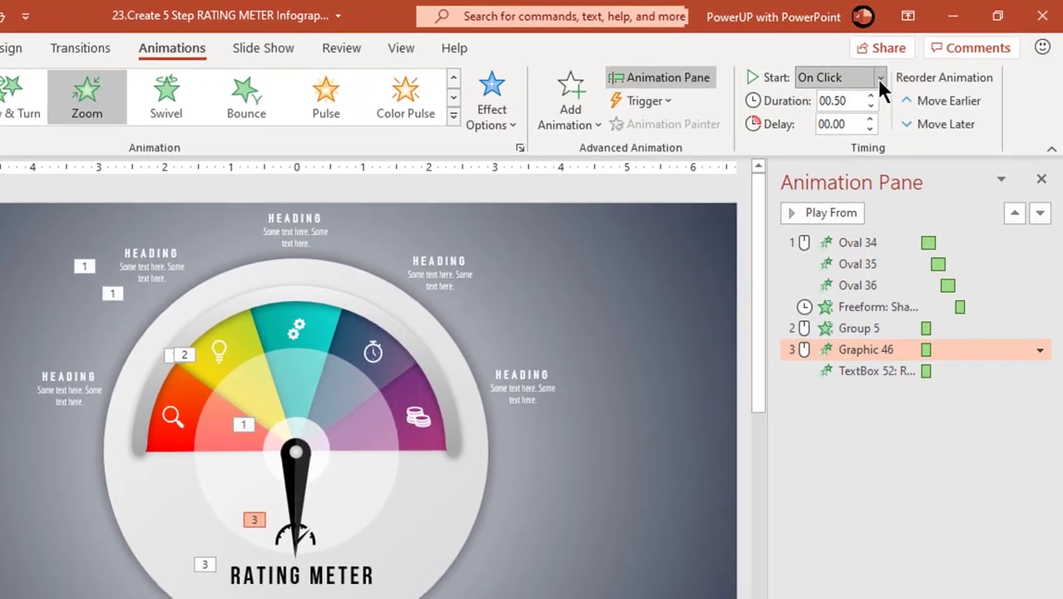
left_click(879, 79)
left_click(848, 147)
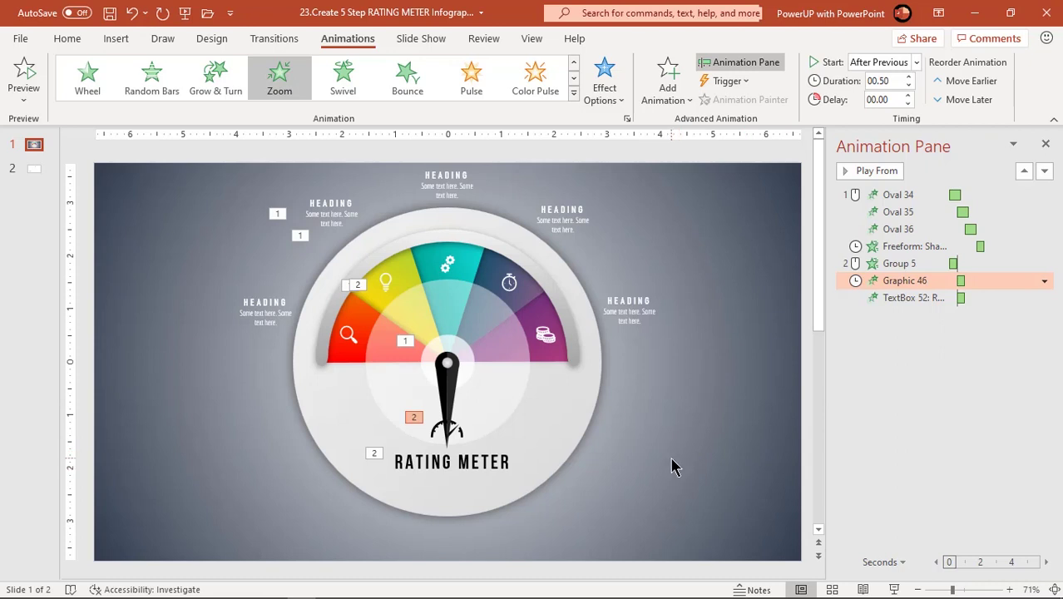
- Make the red segment Wipe in From Right
left_click(342, 361)
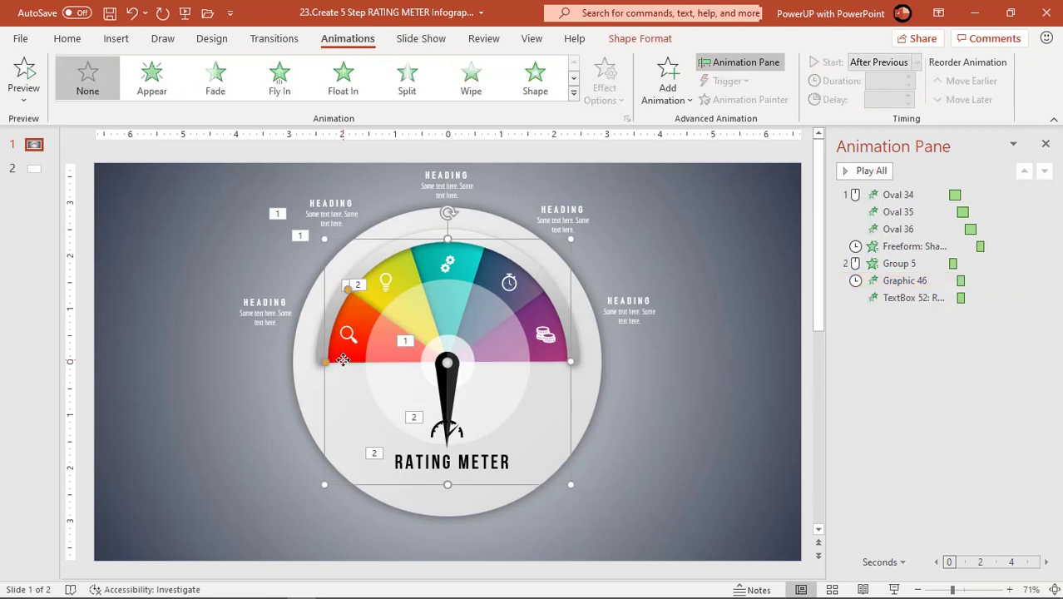
left_click(476, 95)
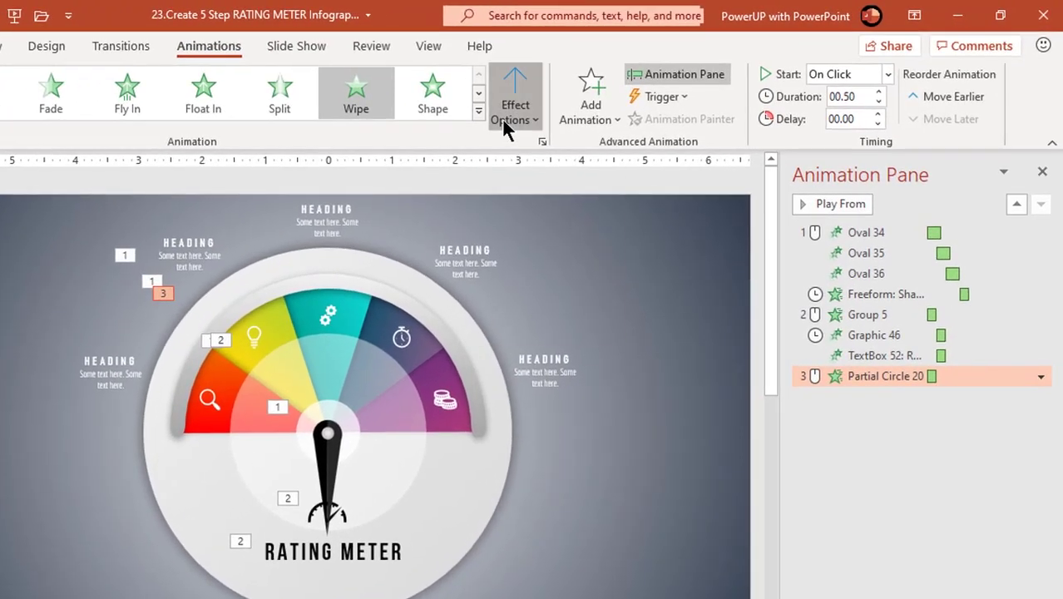
left_click(604, 94)
left_click(543, 268)
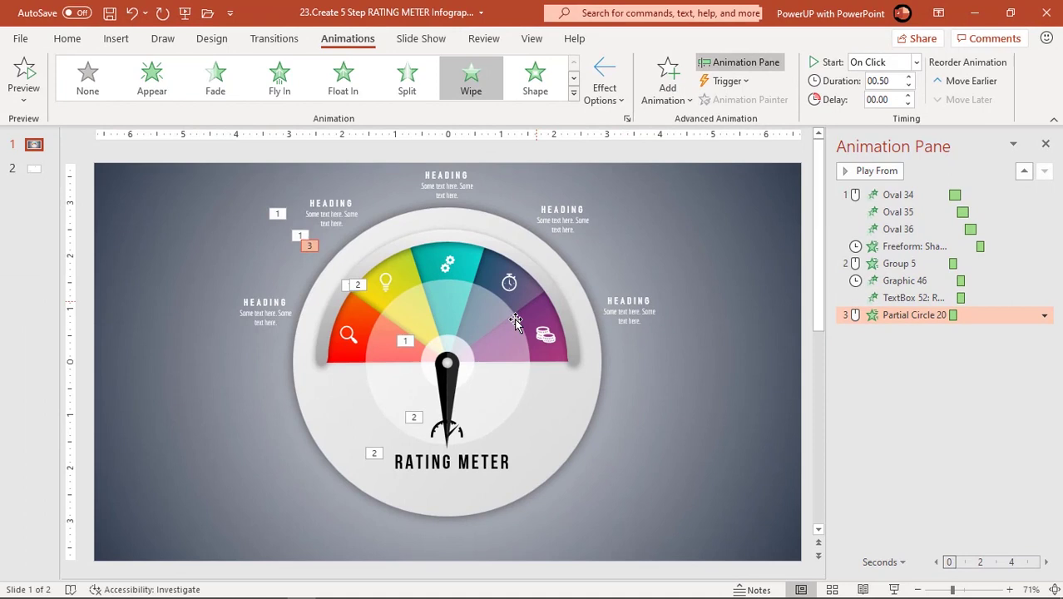
left_click(449, 384)
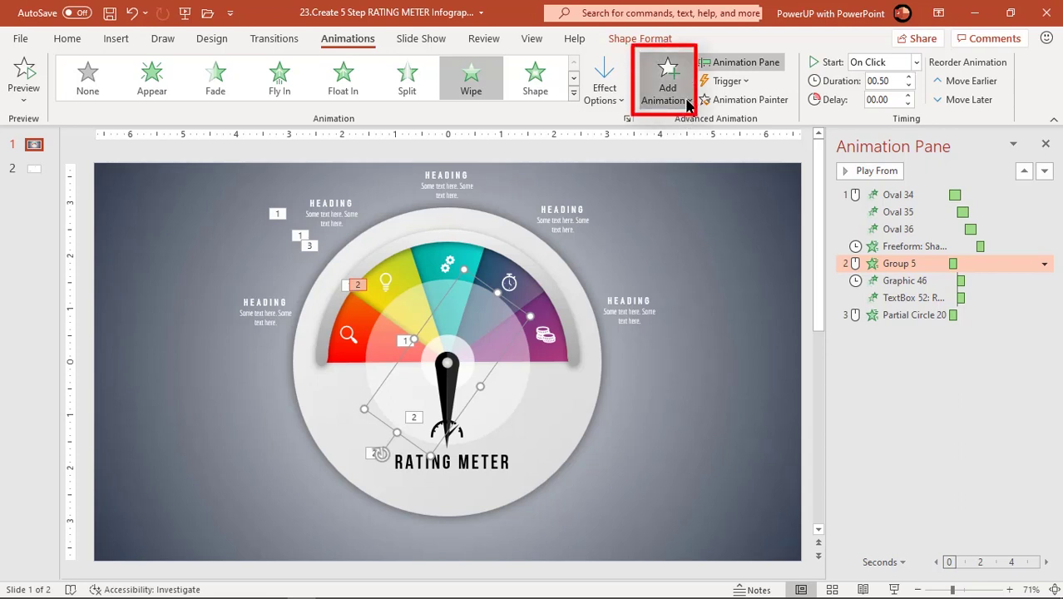
- Add a Spin to the needle group, After Previous, lasting 1.25 seconds
left_click(687, 101)
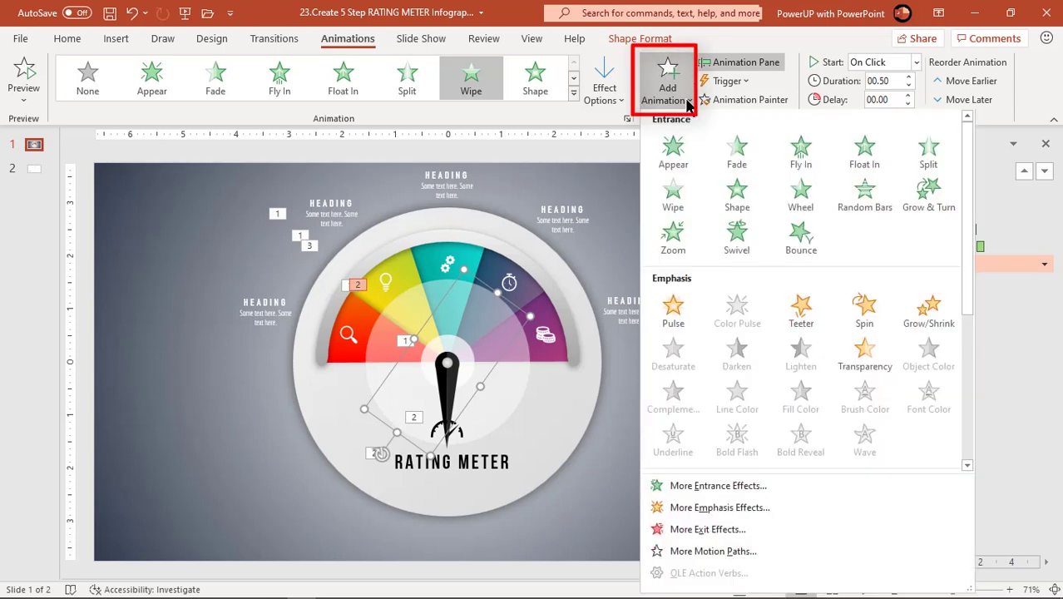
left_click(865, 320)
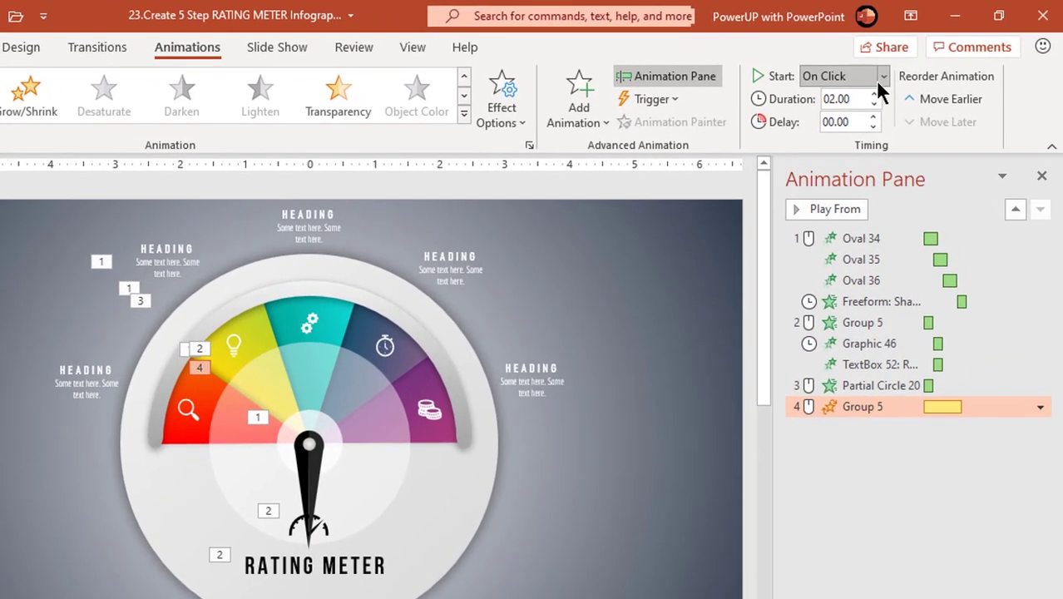
left_click(916, 61)
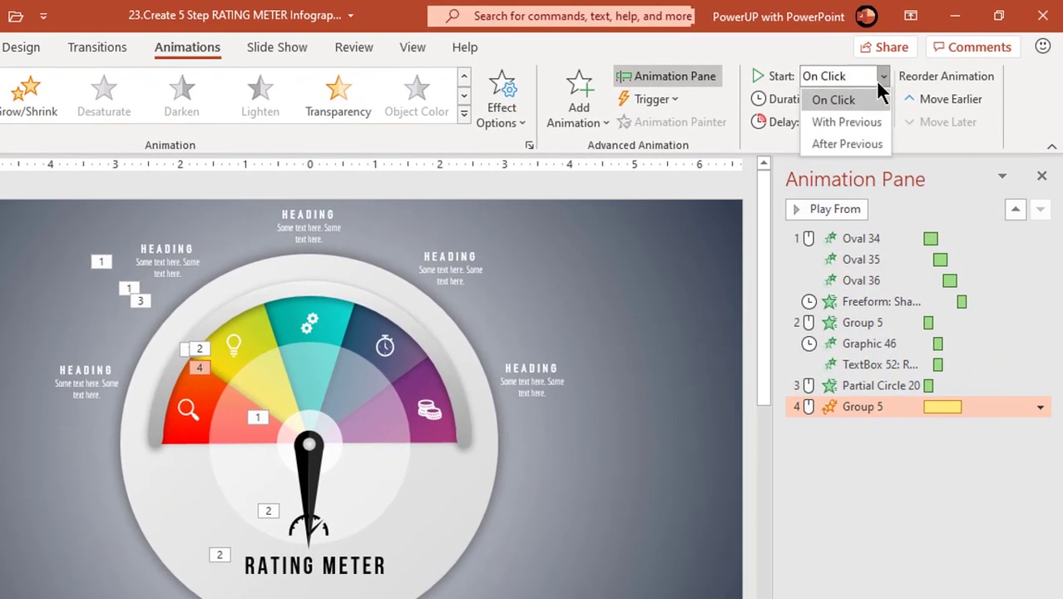
left_click(855, 141)
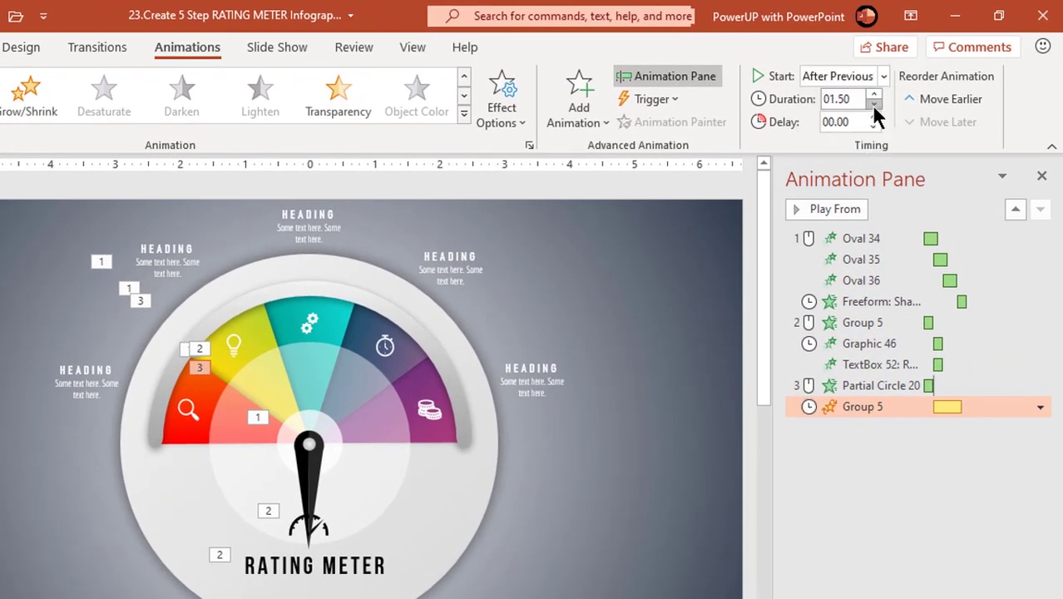
left_click(873, 105)
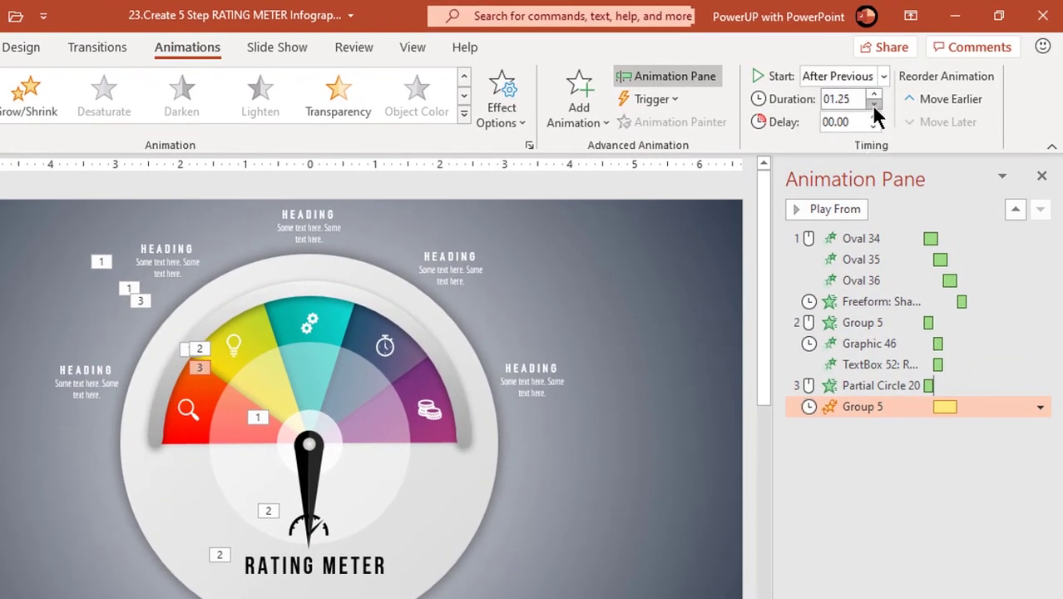
- In the Spin settings, set a 0.9 s bounce end and a custom 110° amount
left_click(1040, 409)
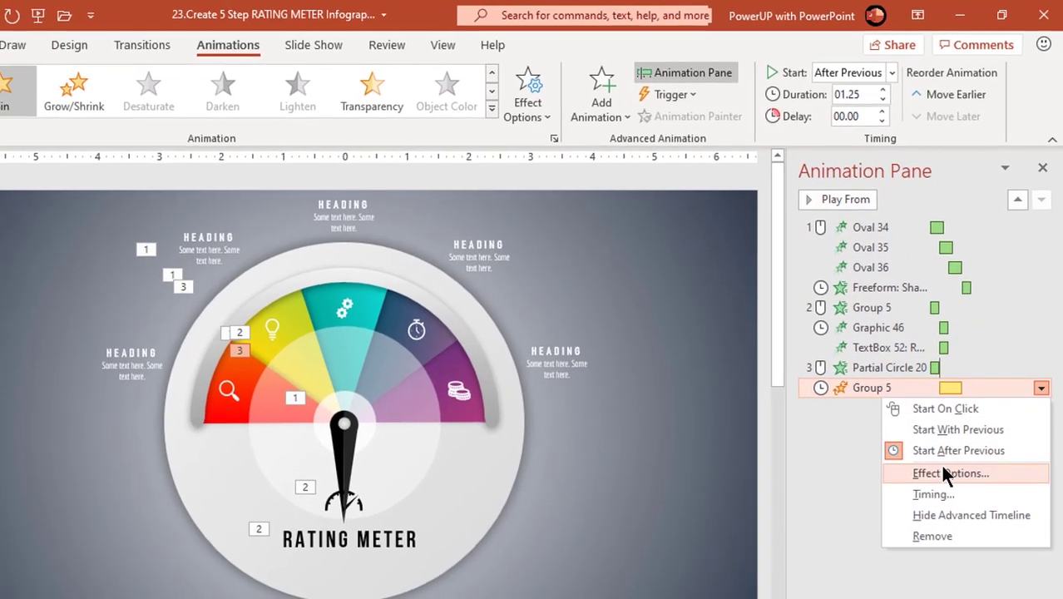
left_click(942, 471)
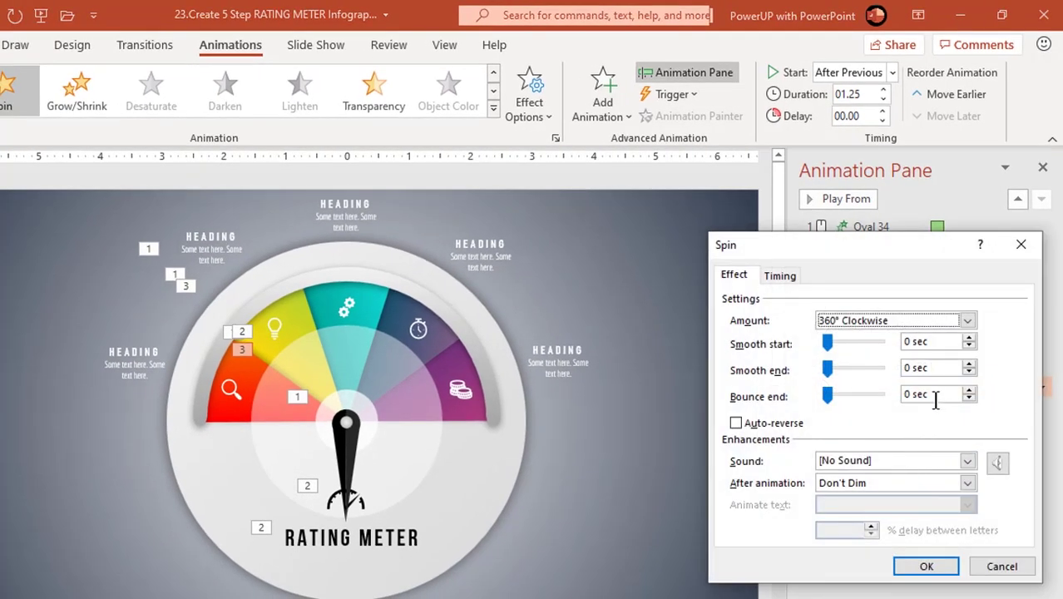
left_click(938, 395)
left_click_drag(939, 395, 884, 394)
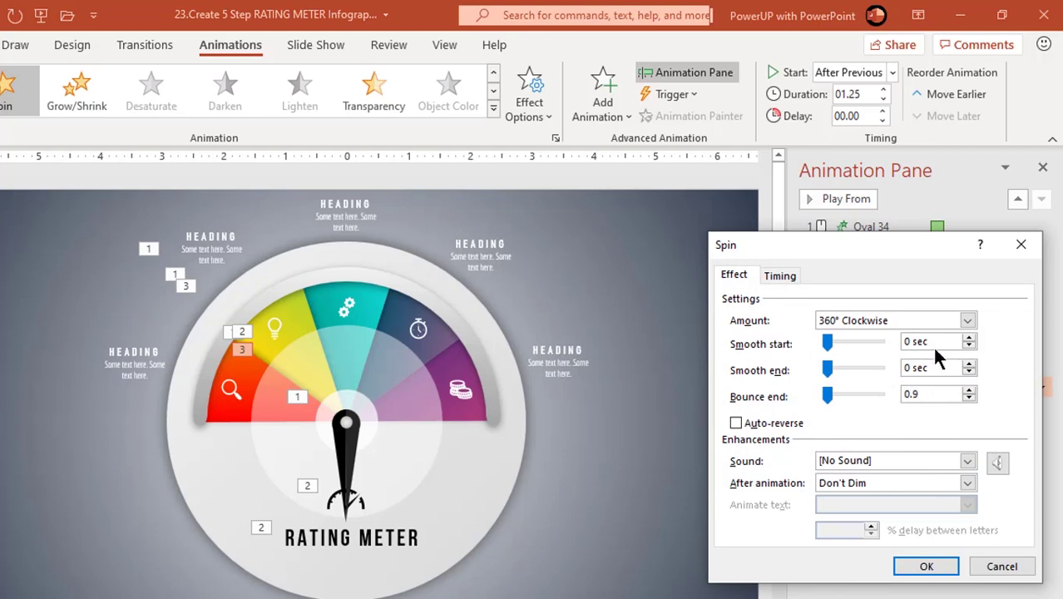
left_click(967, 321)
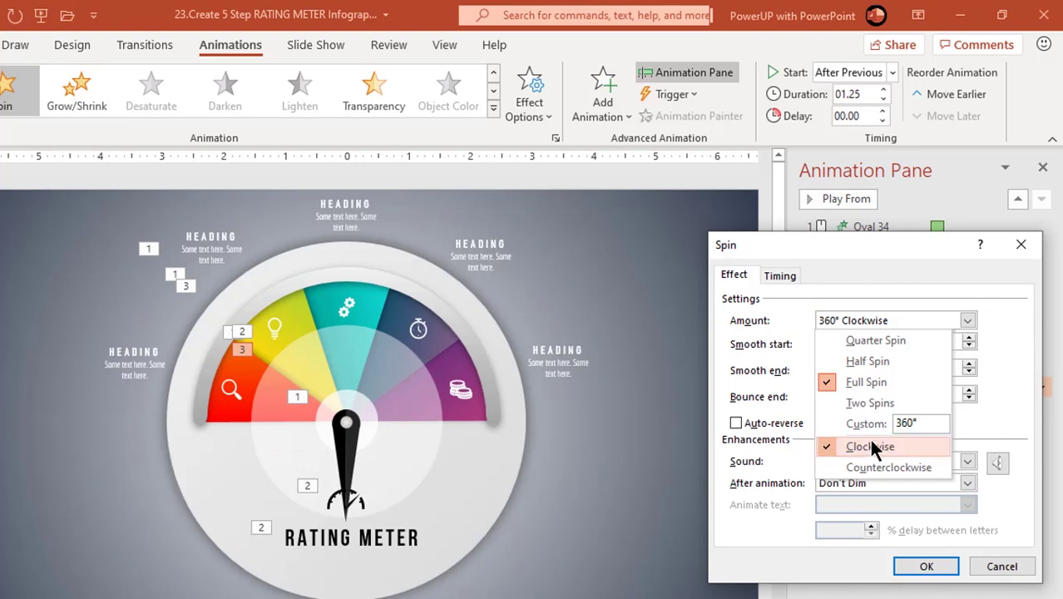
left_click(905, 423)
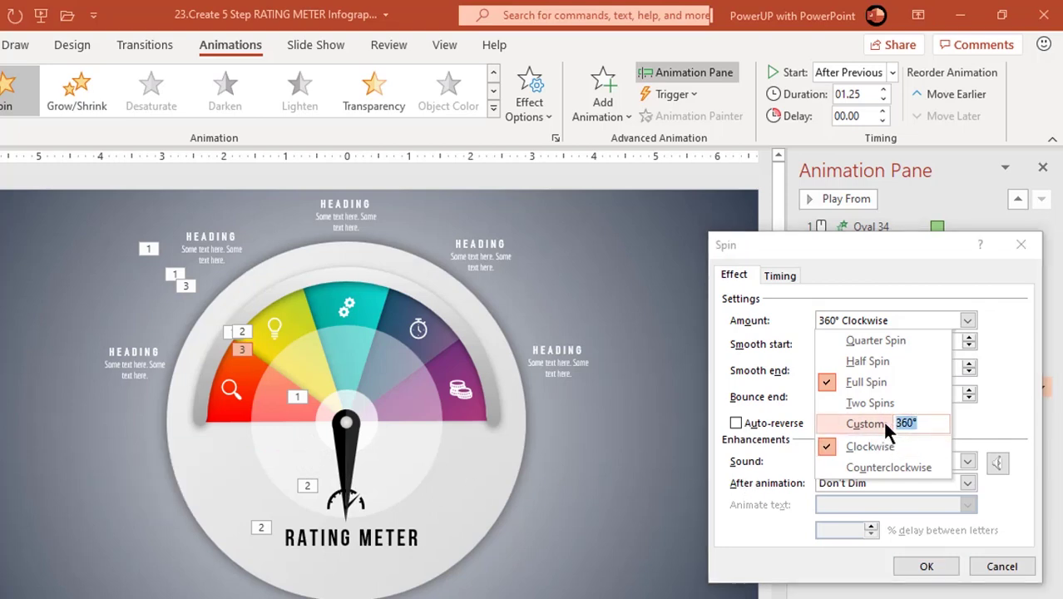
type("110")
left_click(875, 445)
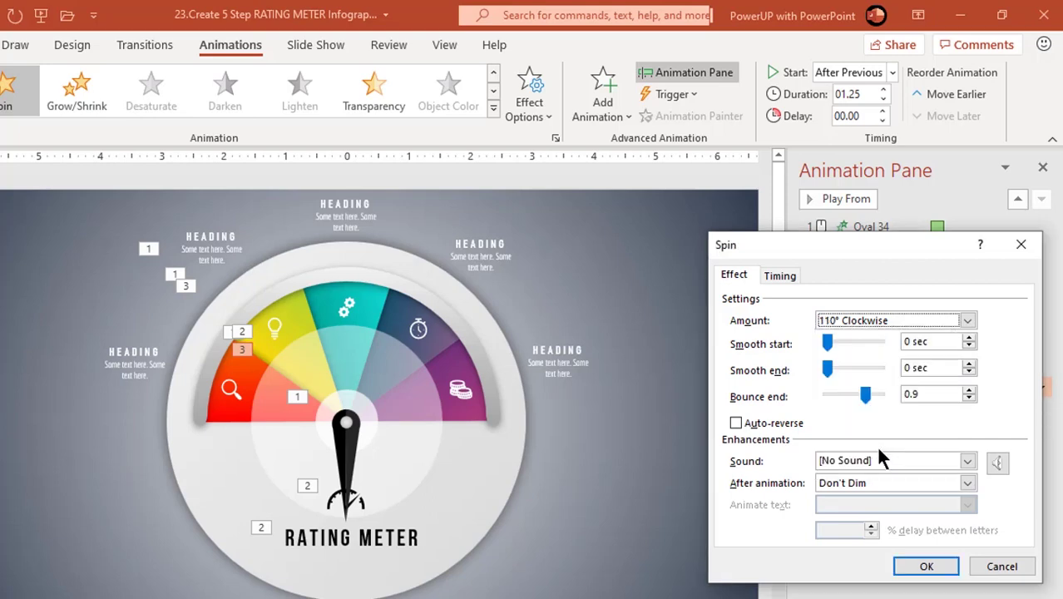
left_click(926, 569)
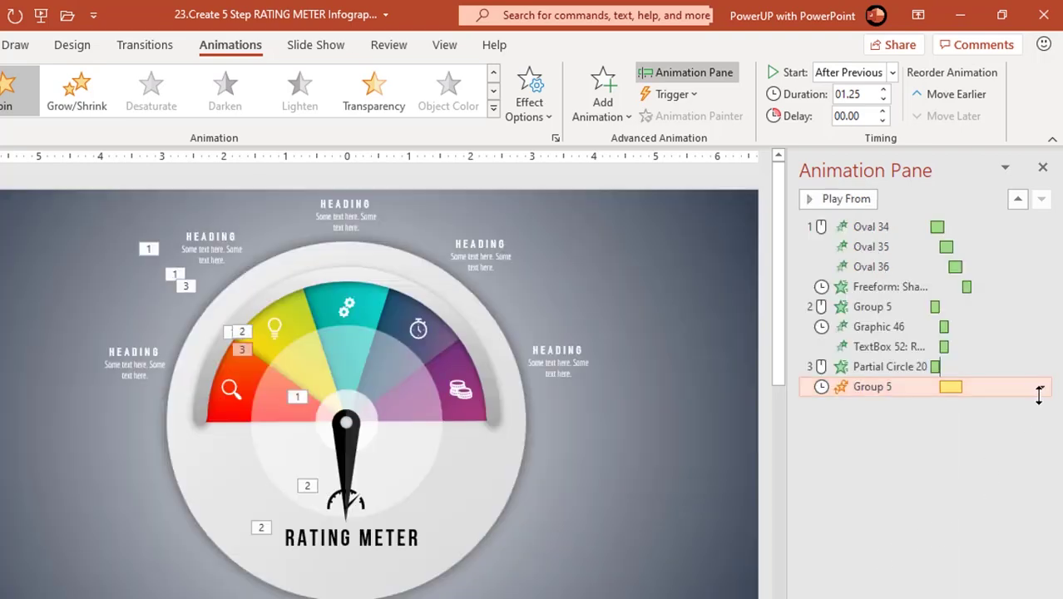
- Change the custom spin amount from 110° to 108° clockwise
left_click(1041, 389)
left_click(961, 473)
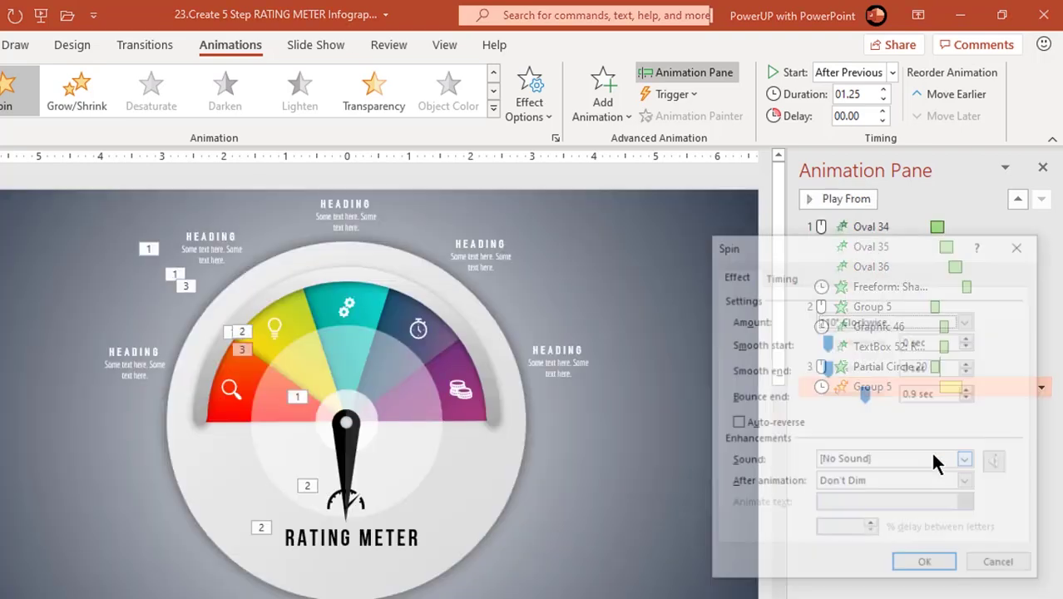
left_click(968, 321)
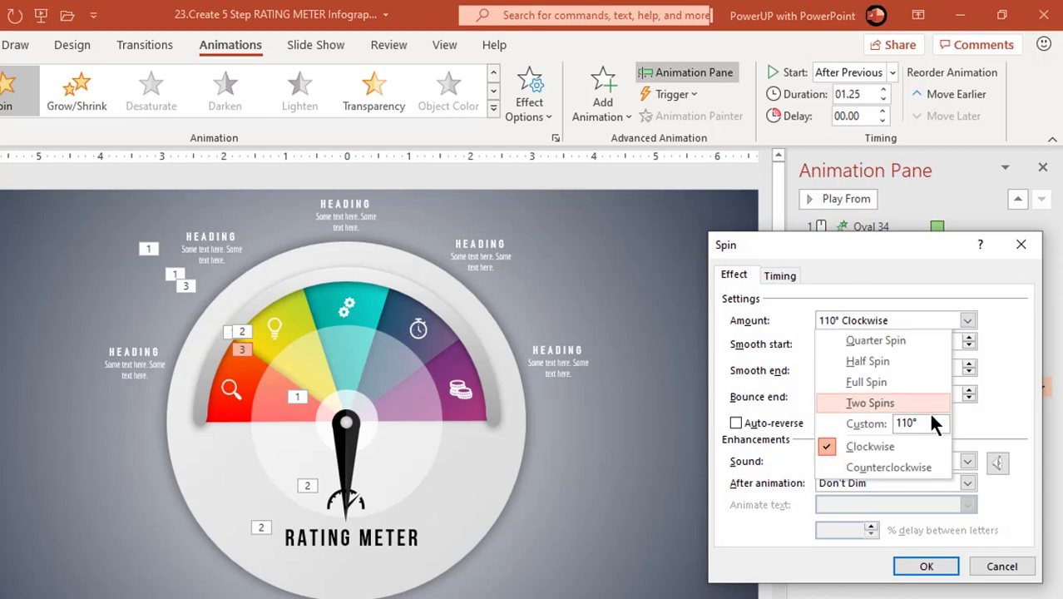
left_click(913, 422)
left_click_drag(914, 422, 891, 429)
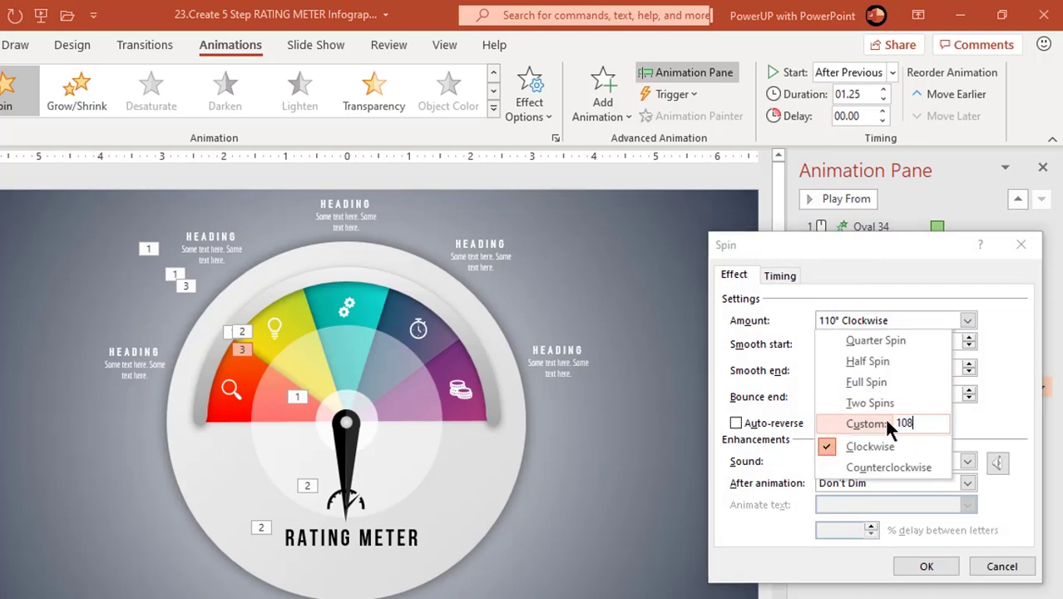
type("108")
key("Return")
left_click(928, 565)
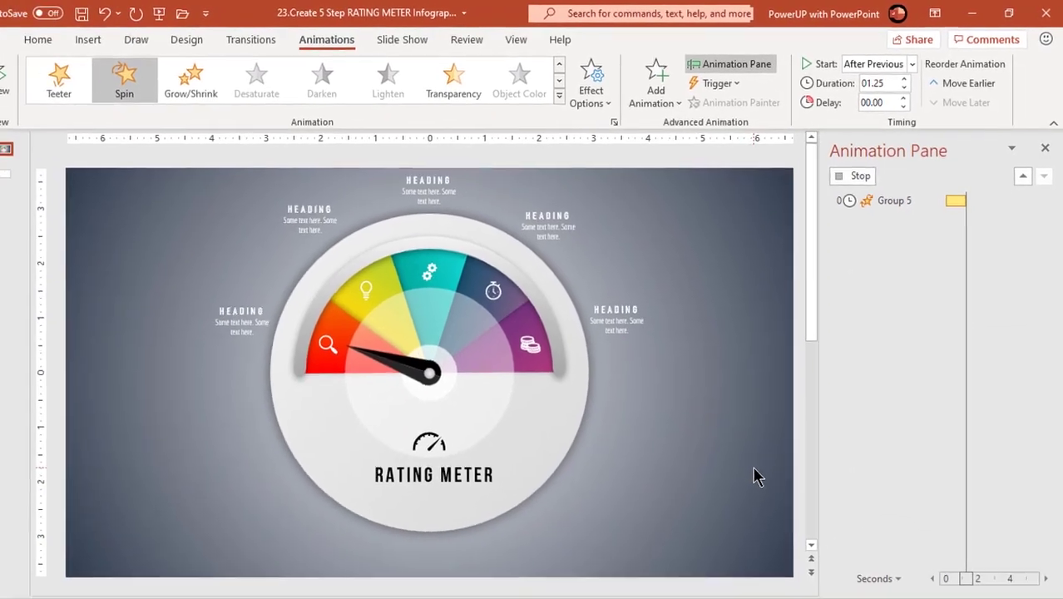
left_click(327, 342)
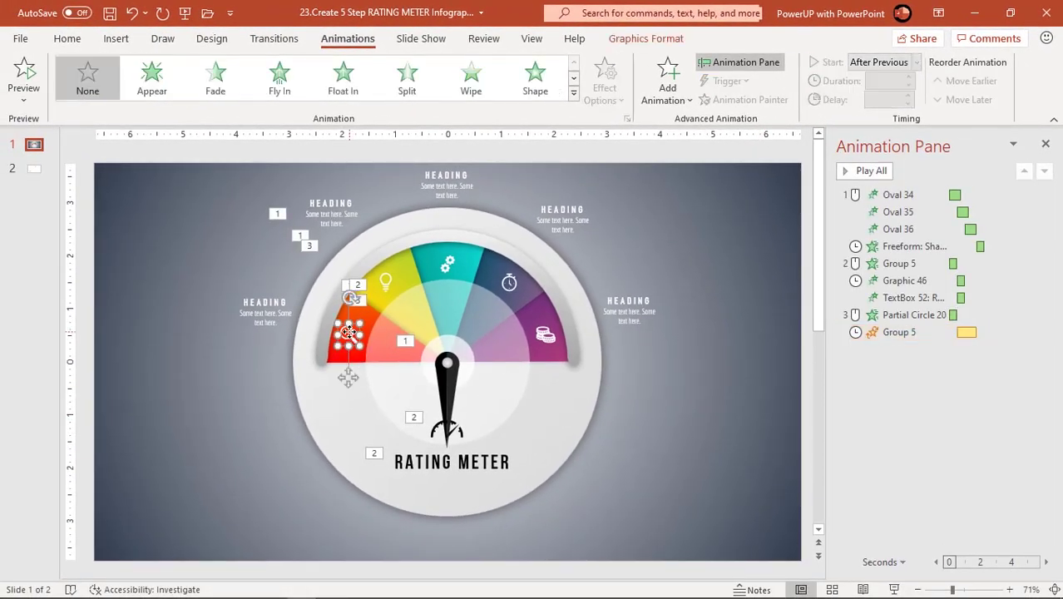
left_click(271, 310, "shift")
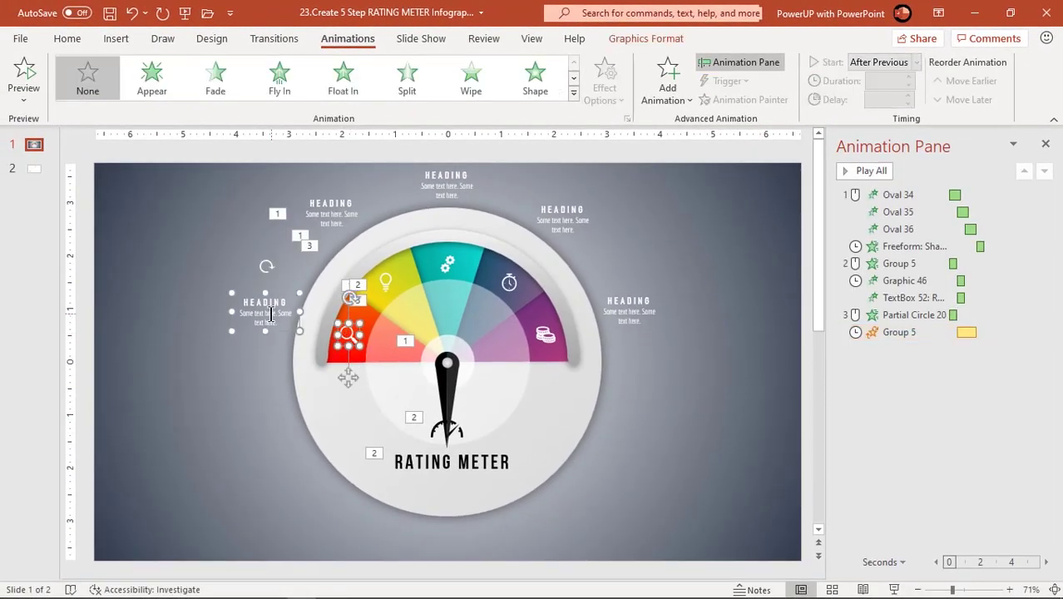
left_click(573, 92)
left_click(222, 223)
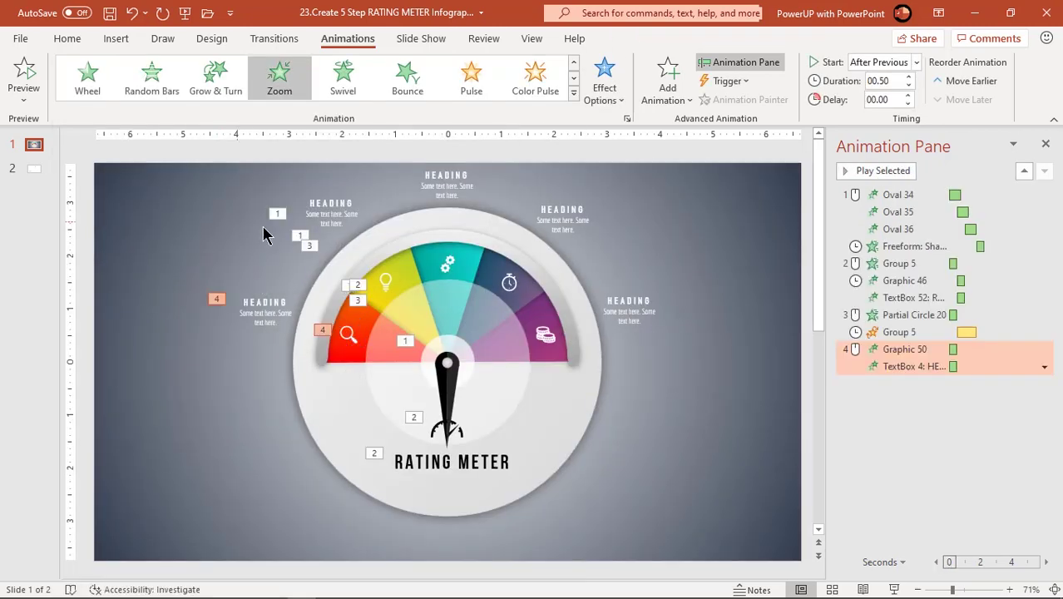
left_click(905, 350)
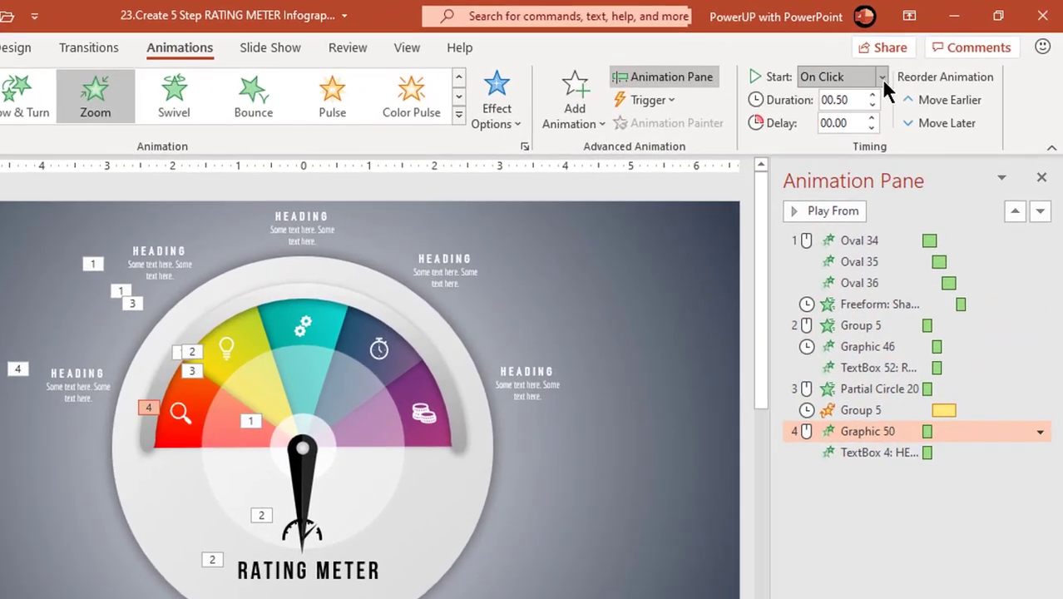
left_click(881, 76)
left_click(834, 142)
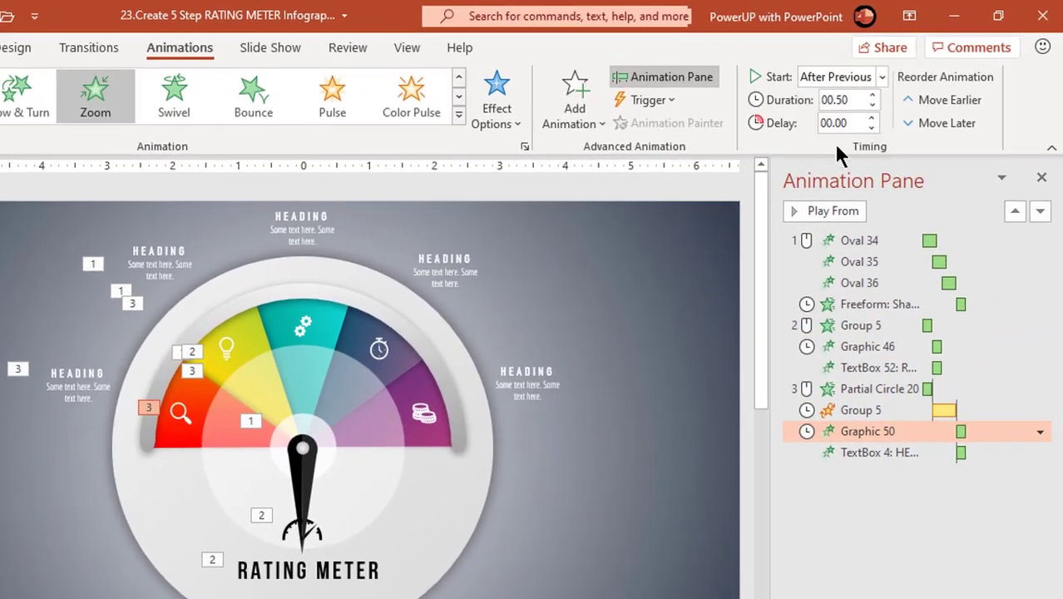
left_click(916, 517)
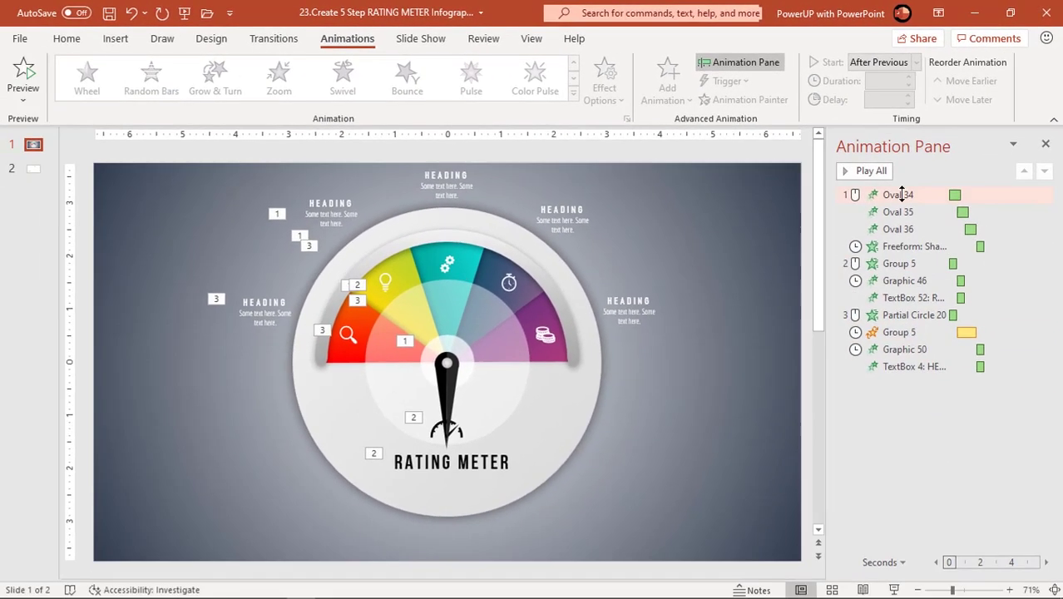
left_click(898, 195)
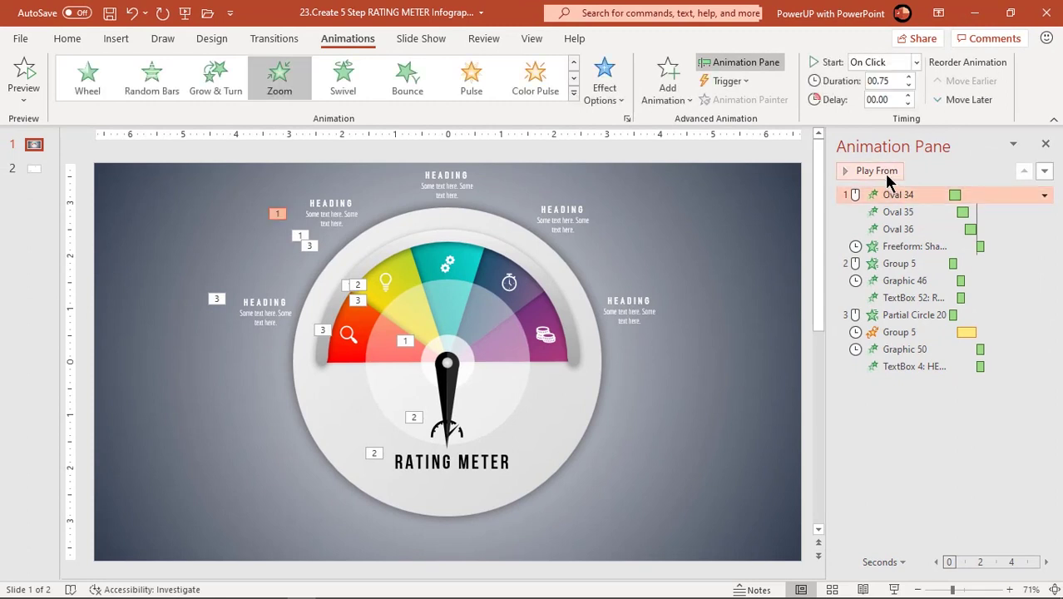
left_click(880, 171)
- Wipe in the yellow segment, then add a needle Spin starting After Previous over 1.25 s
left_click(405, 262)
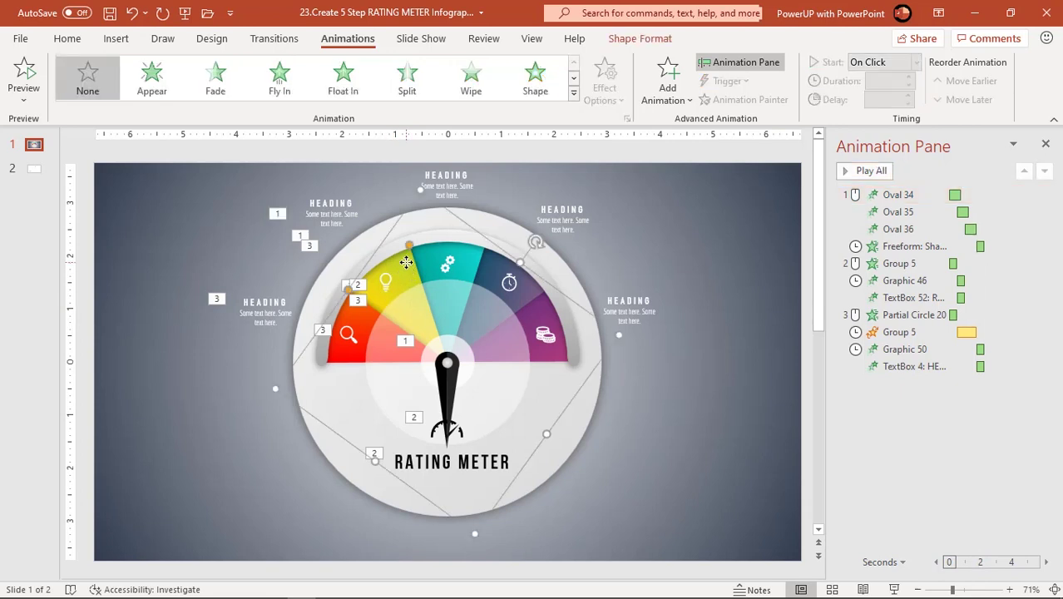
left_click(474, 93)
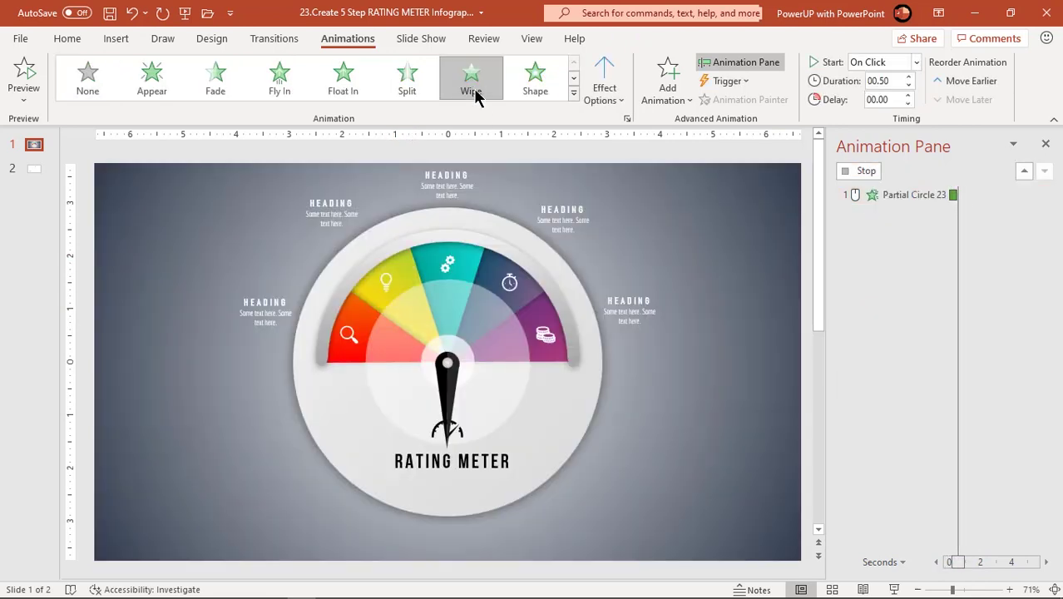
left_click(448, 375)
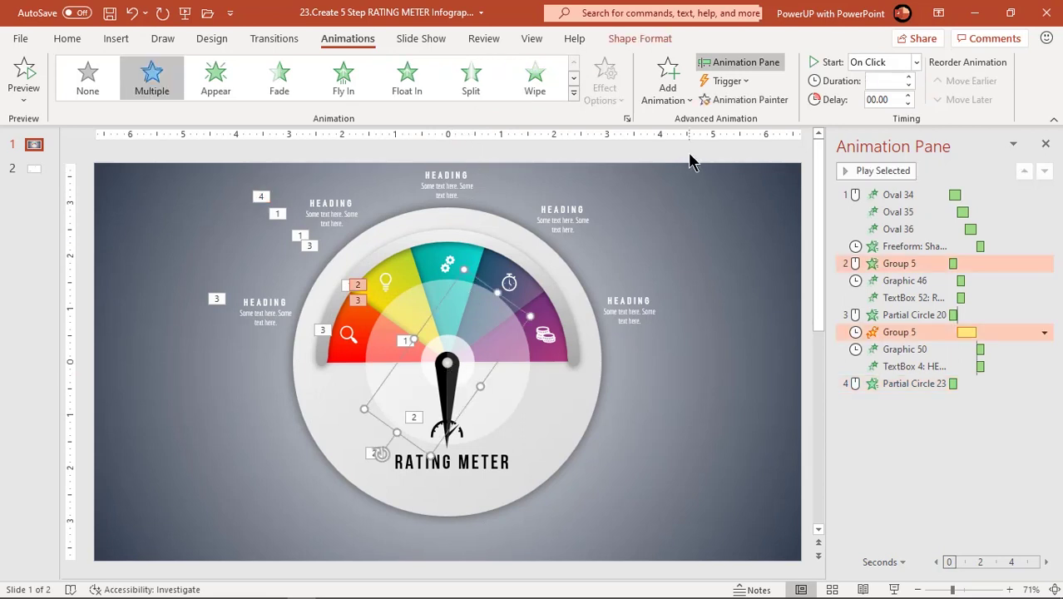
left_click(681, 101)
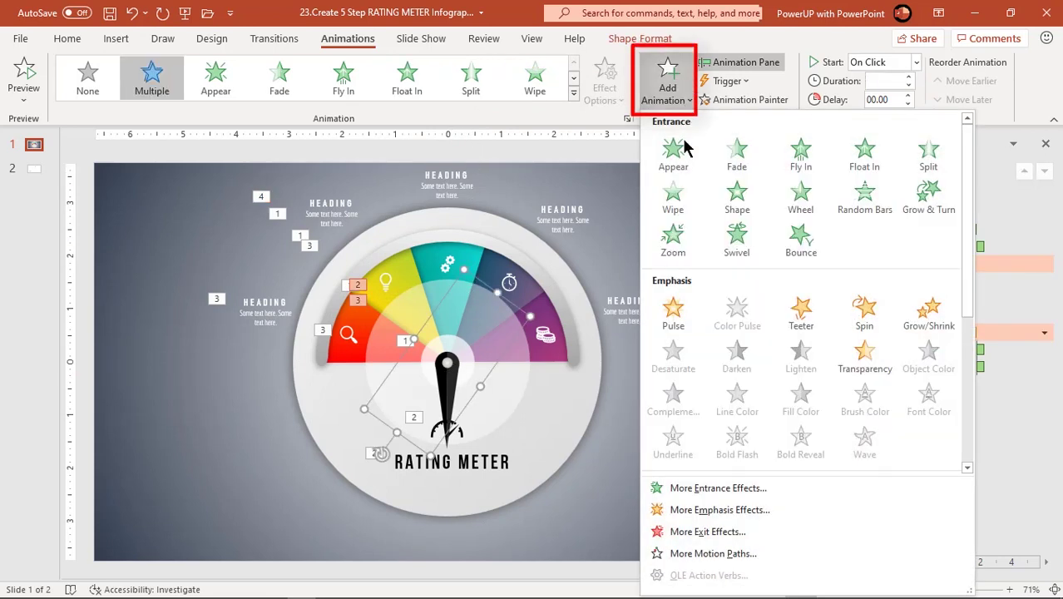
left_click(863, 327)
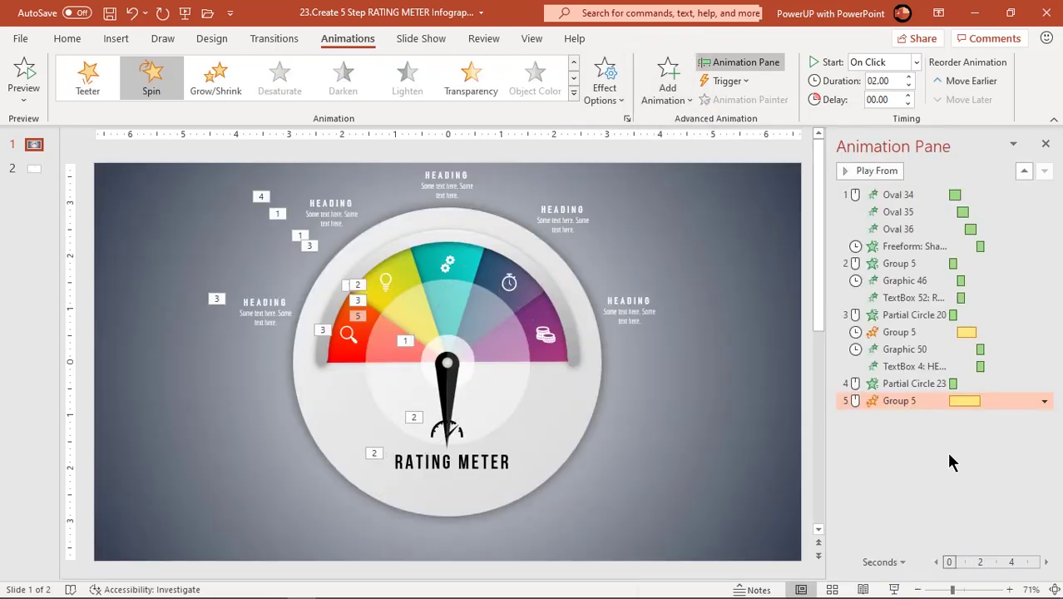
left_click(916, 64)
left_click(905, 118)
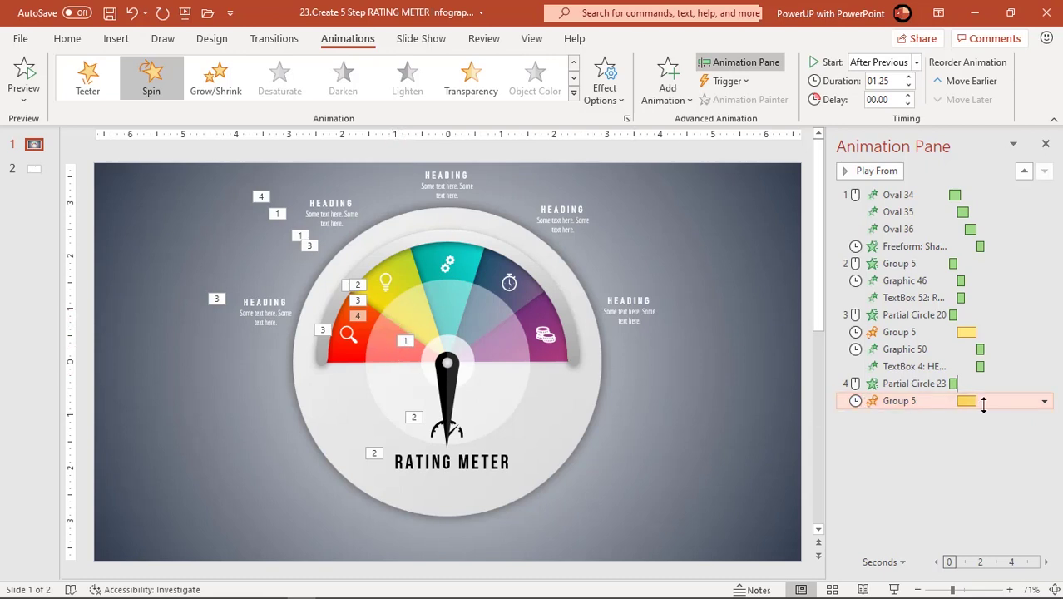
- Set the second needle Spin to custom 30° clockwise with a 0.9-second bounce end
left_click(1045, 402)
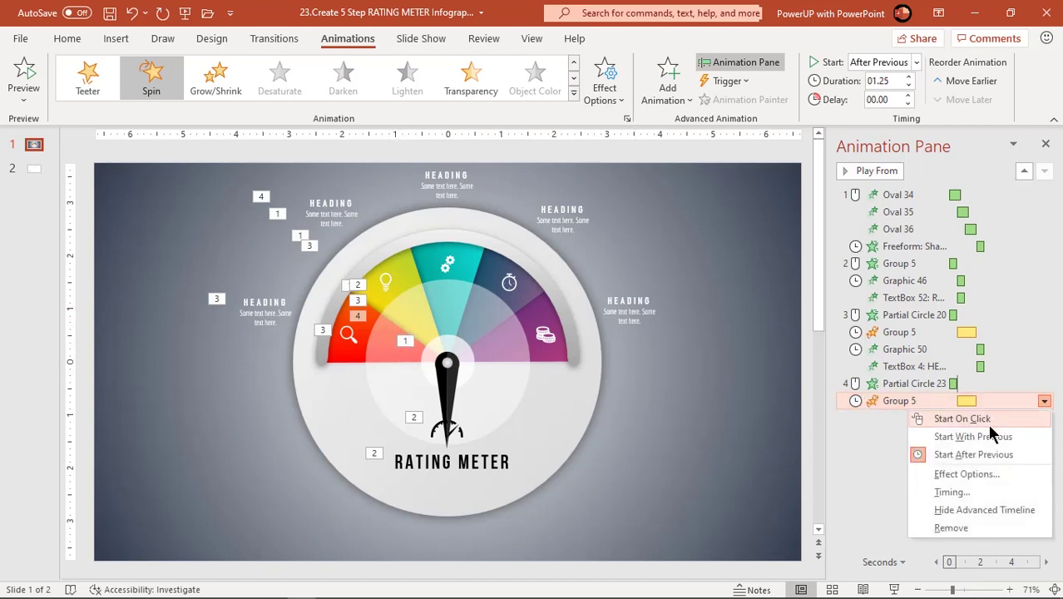
left_click(990, 471)
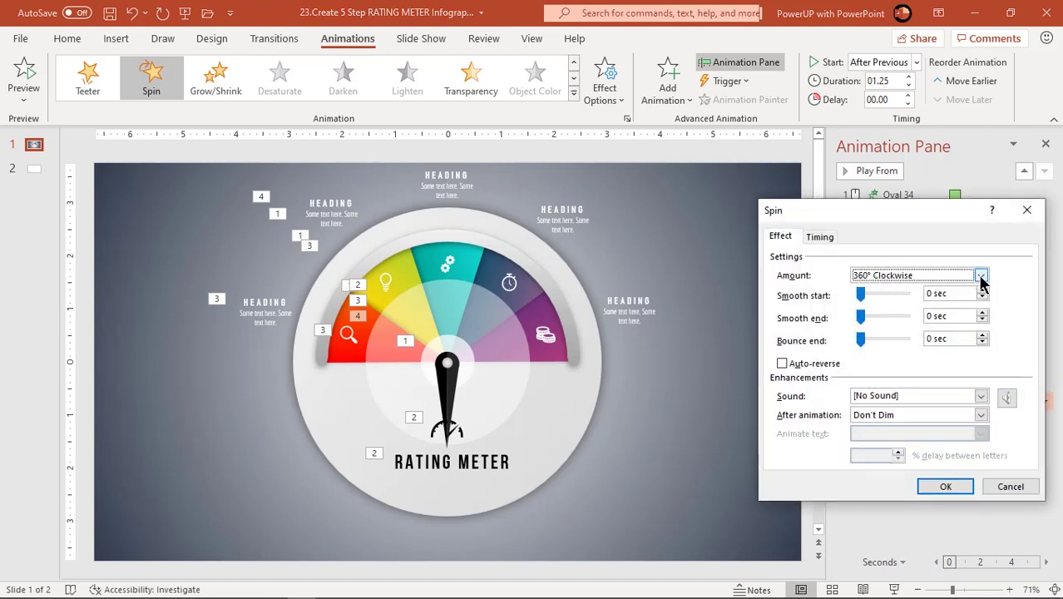
left_click(982, 277)
left_click(900, 366)
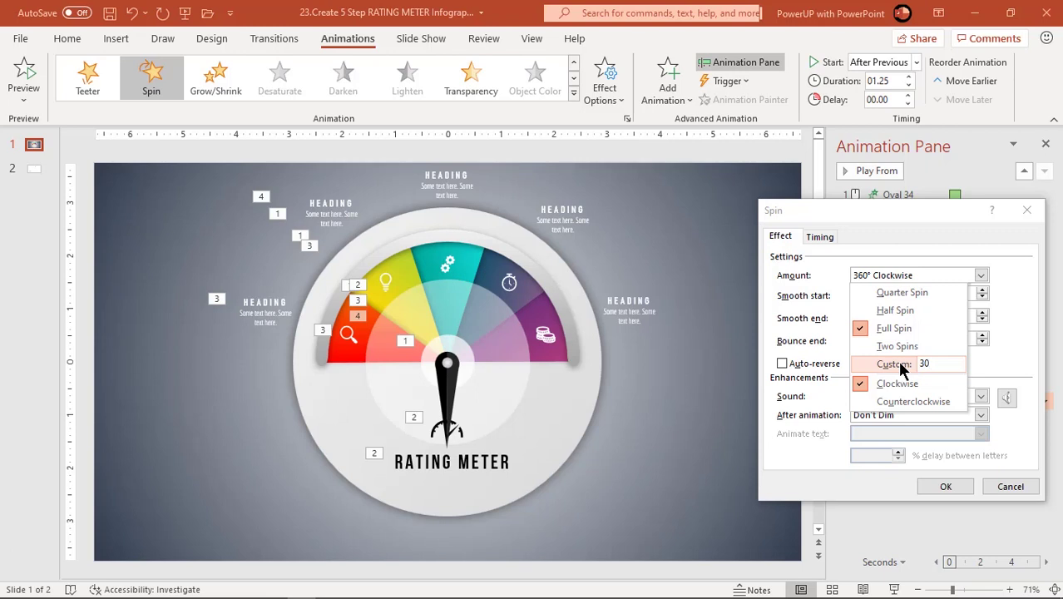
key("Return")
left_click_drag(953, 339, 885, 339)
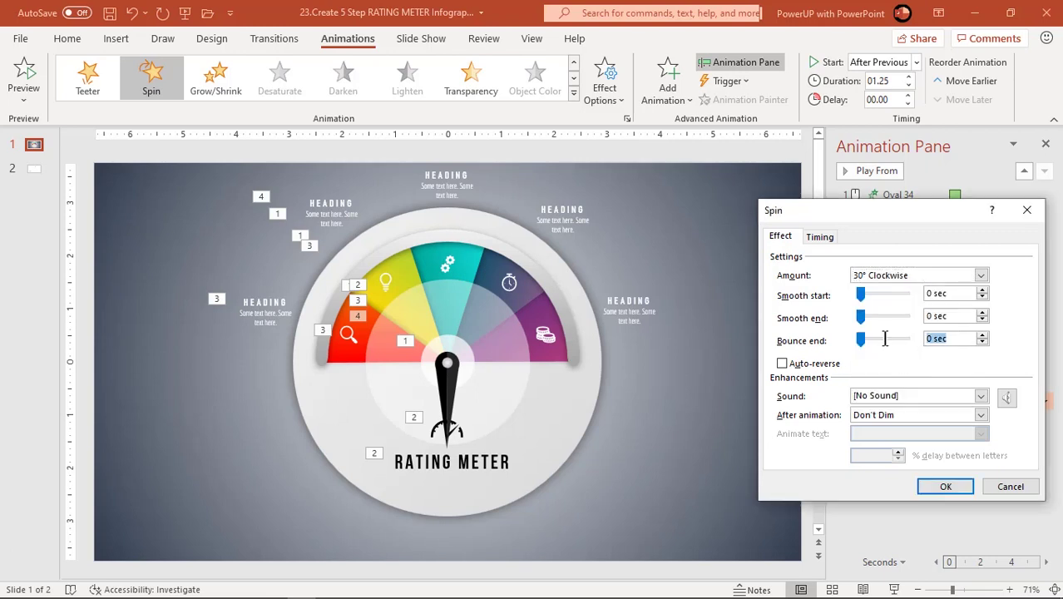
type("0.9")
key("Return")
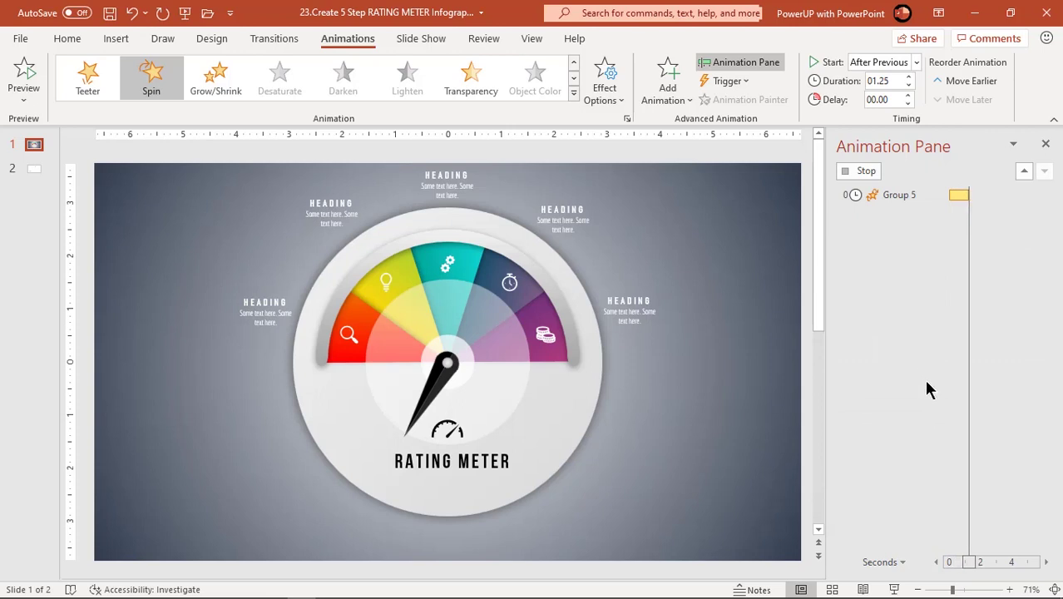
- Preview the slide's animations from the start, then stop the preview
left_click(896, 196)
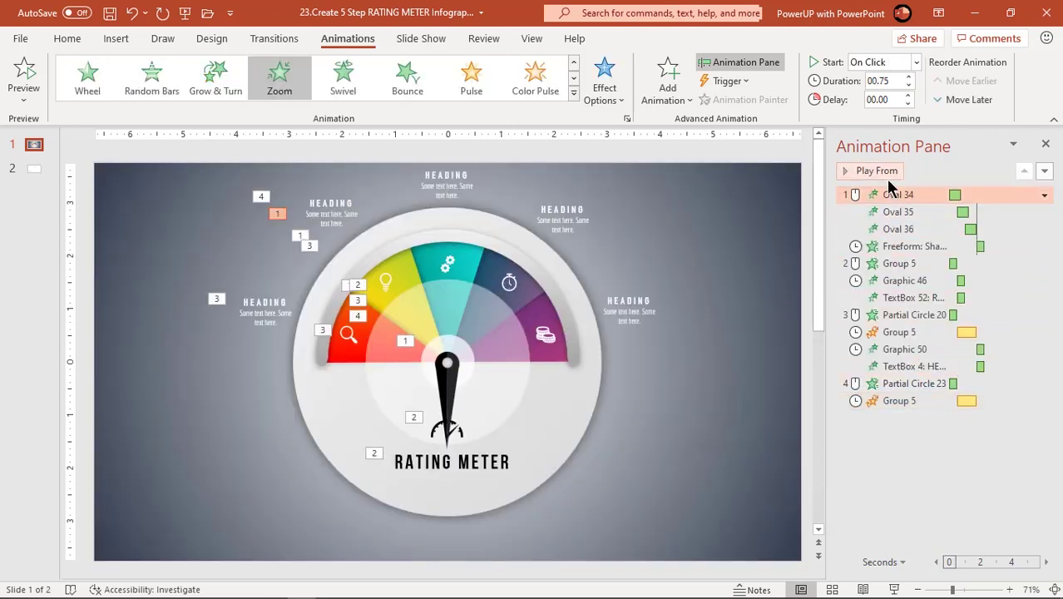
left_click(887, 174)
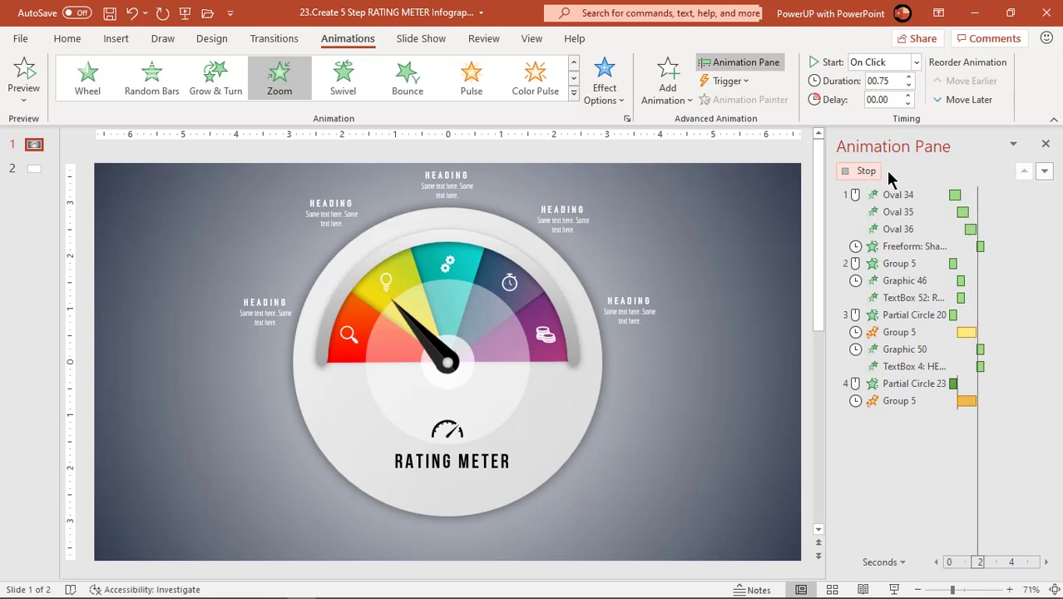
left_click(885, 172)
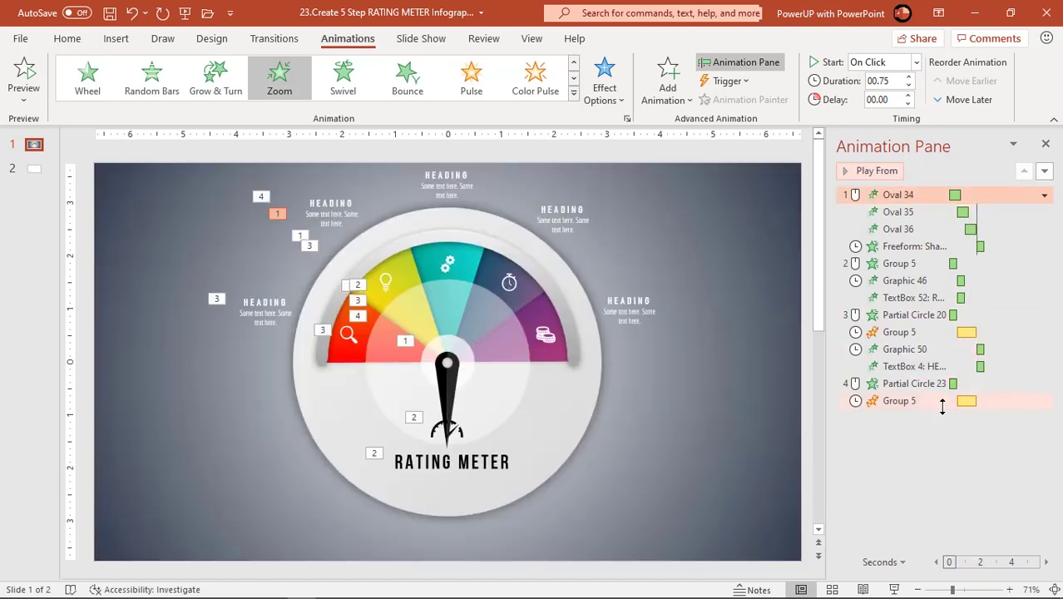
- Change the needle Spin's custom amount to 35° and preview all animations again
left_click(942, 406)
left_click(1044, 401)
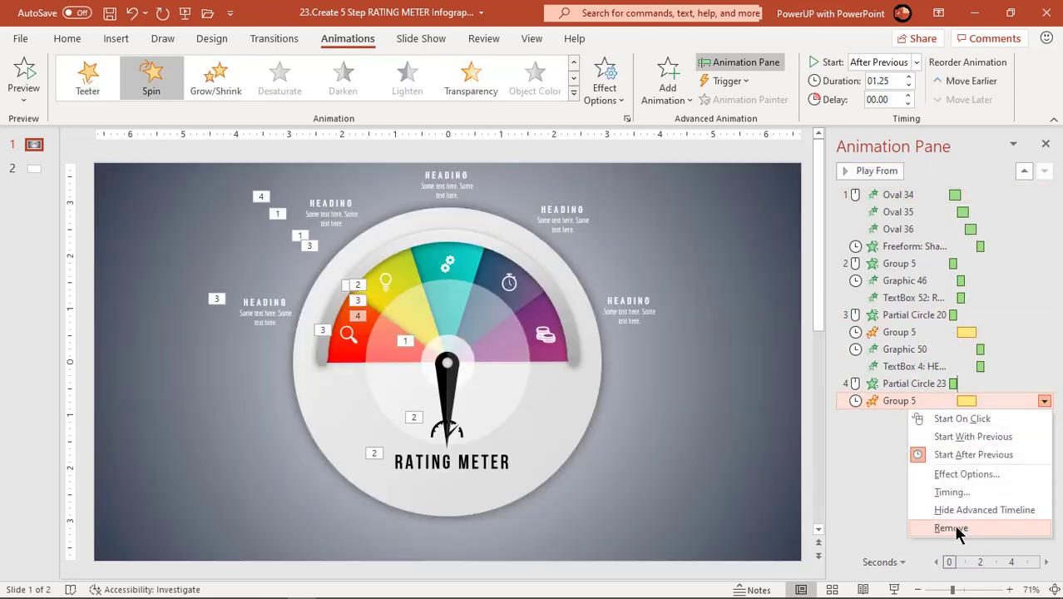
left_click(963, 474)
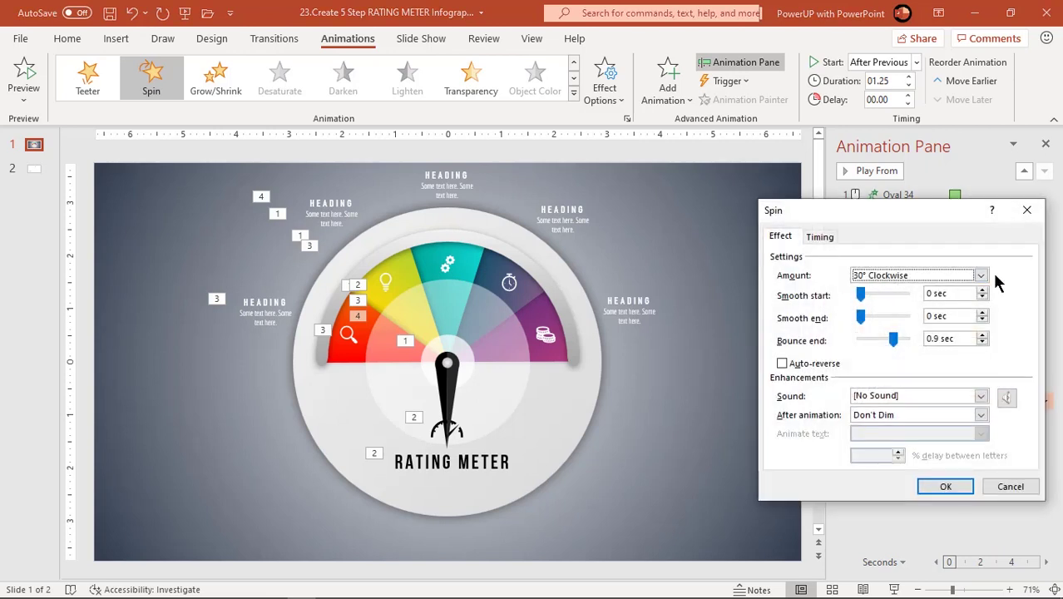
left_click(980, 276)
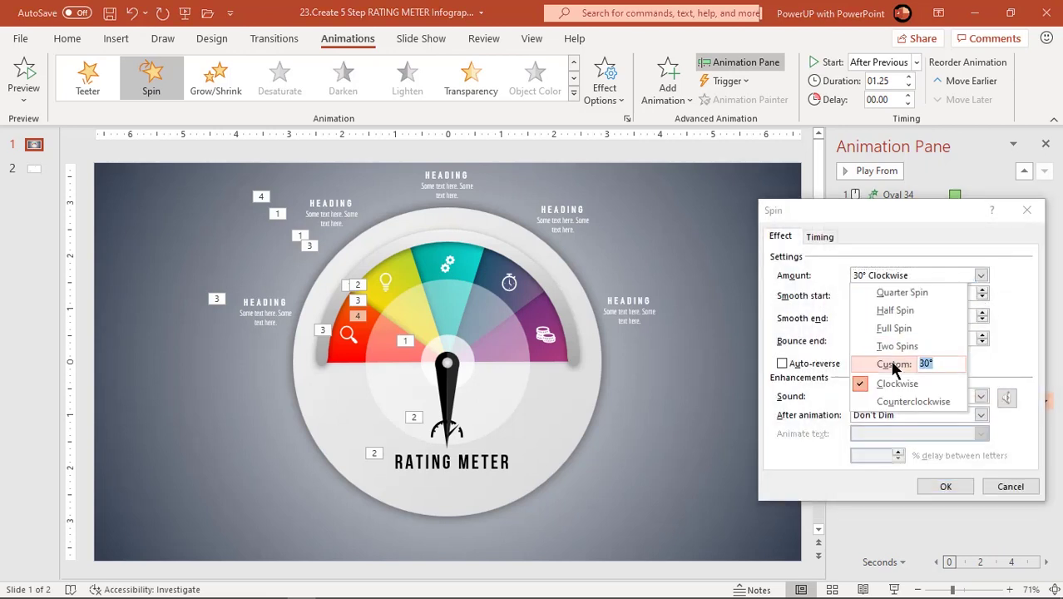
type("35")
key("Return")
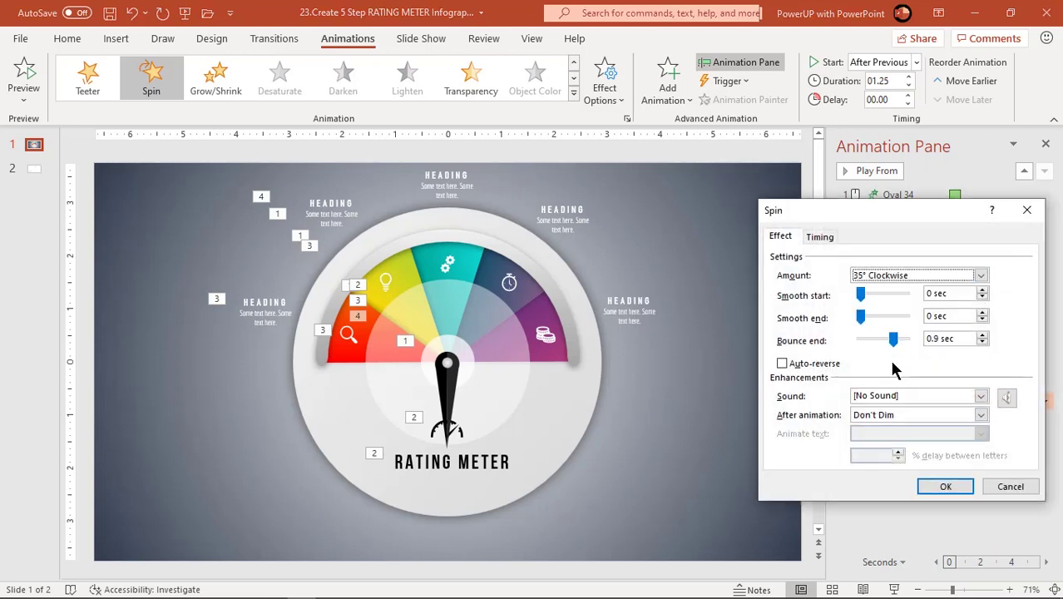
left_click(944, 487)
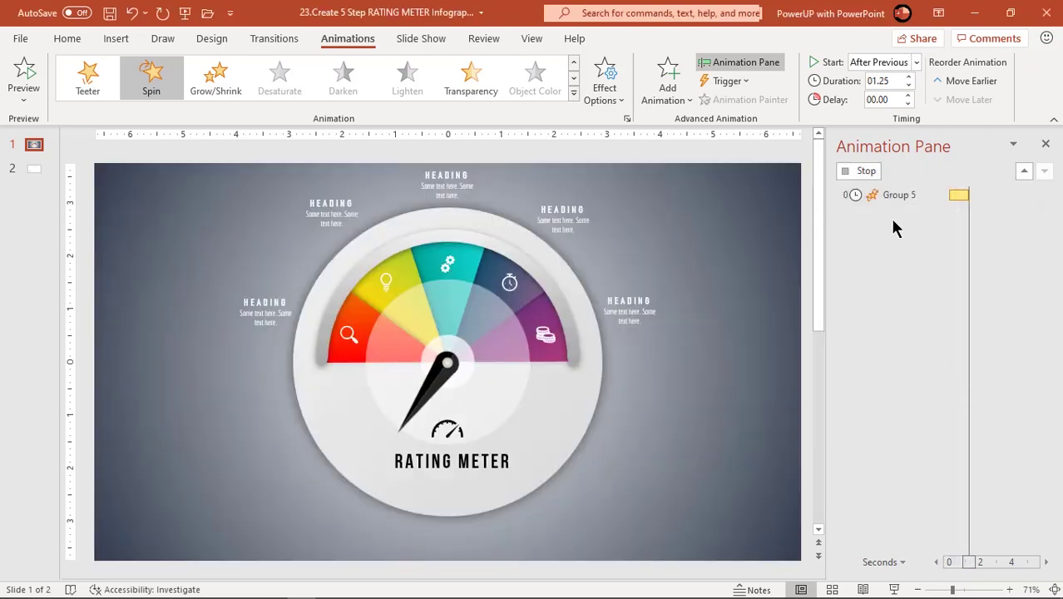
left_click(893, 195)
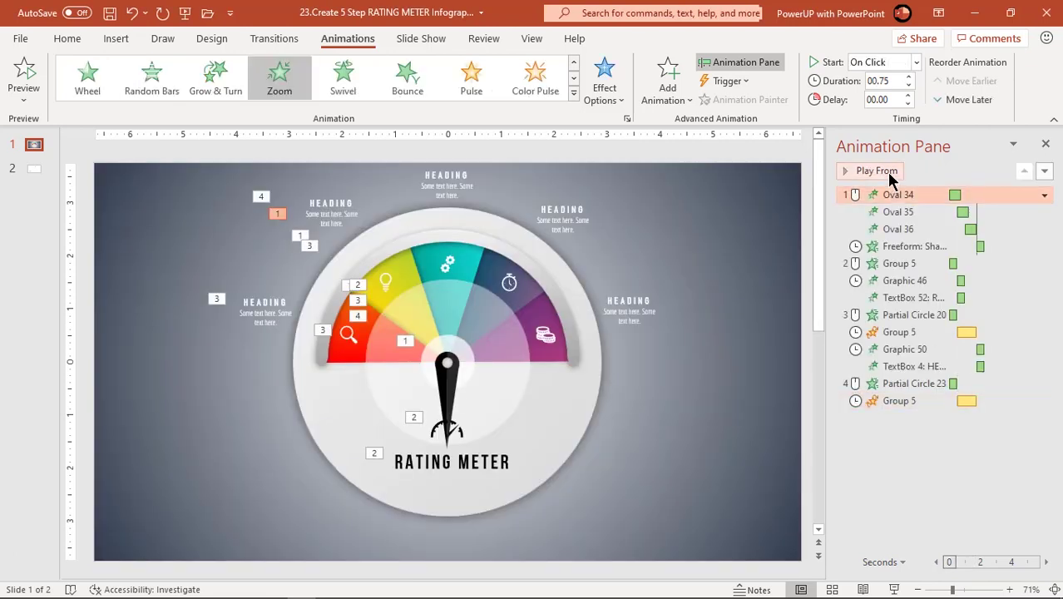
left_click(877, 171)
- Give the bulb icon and top-left heading a Zoom entrance, with the bulb starting After Previous
left_click(388, 283)
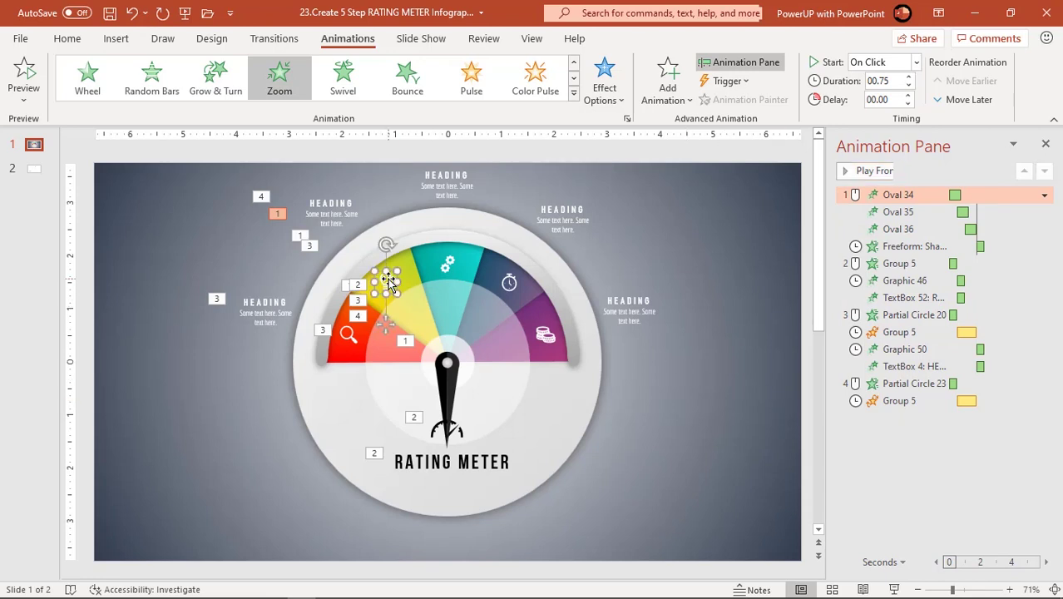
left_click(336, 223, "shift")
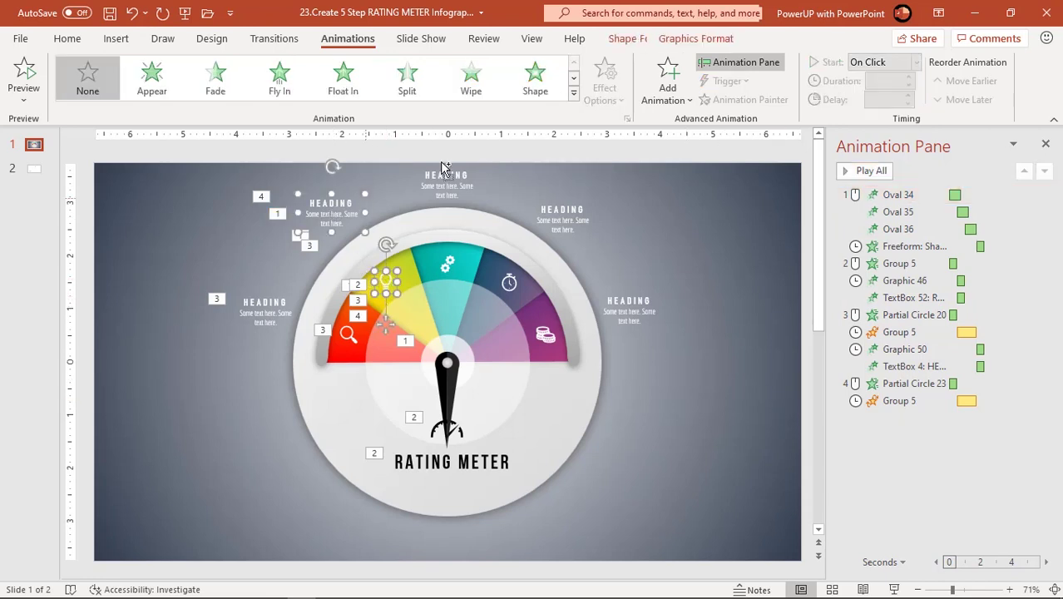
left_click(574, 93)
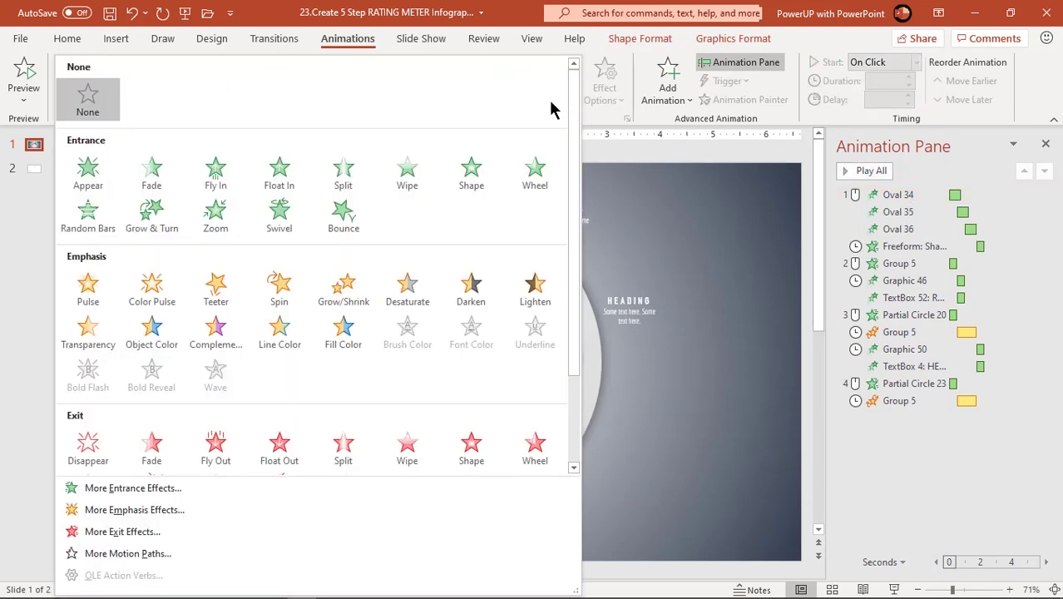
left_click(215, 216)
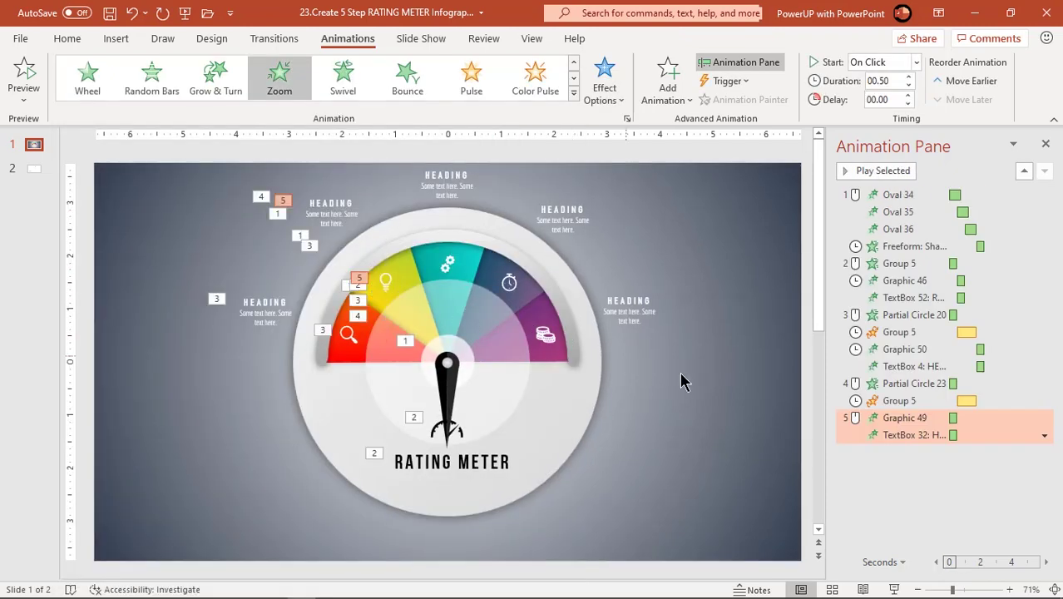
left_click_drag(907, 418, 913, 255)
left_click(915, 63)
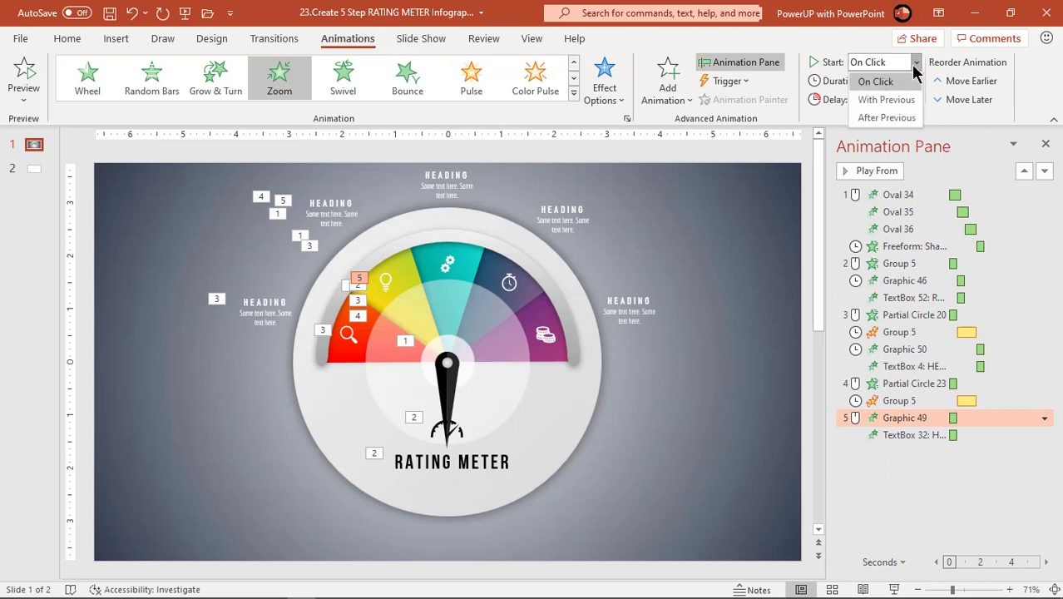
left_click(897, 116)
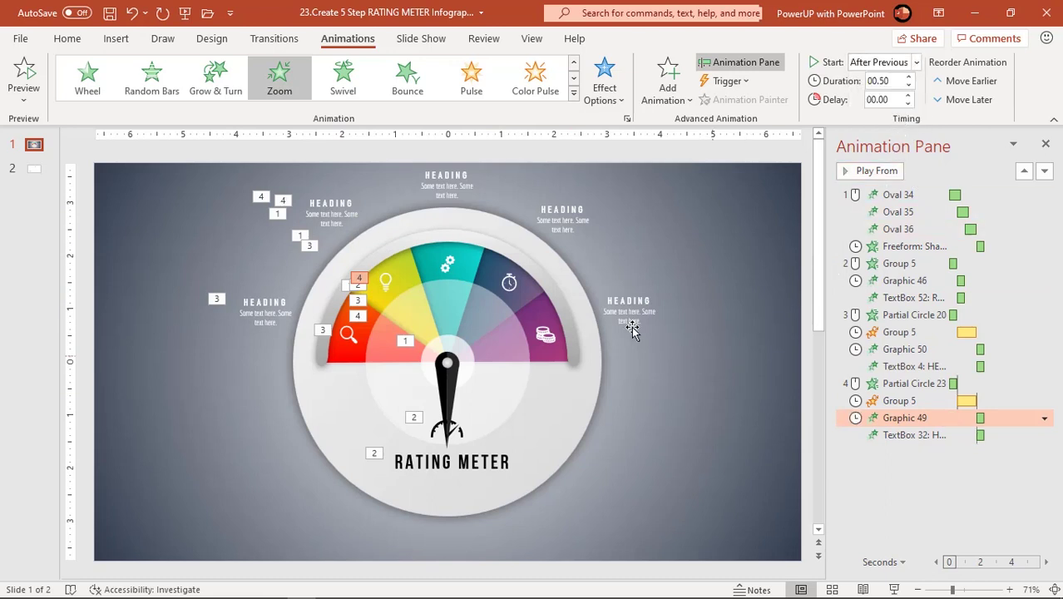
- Wipe in the teal meter segment and add a Spin emphasis to the needle group
left_click(426, 254)
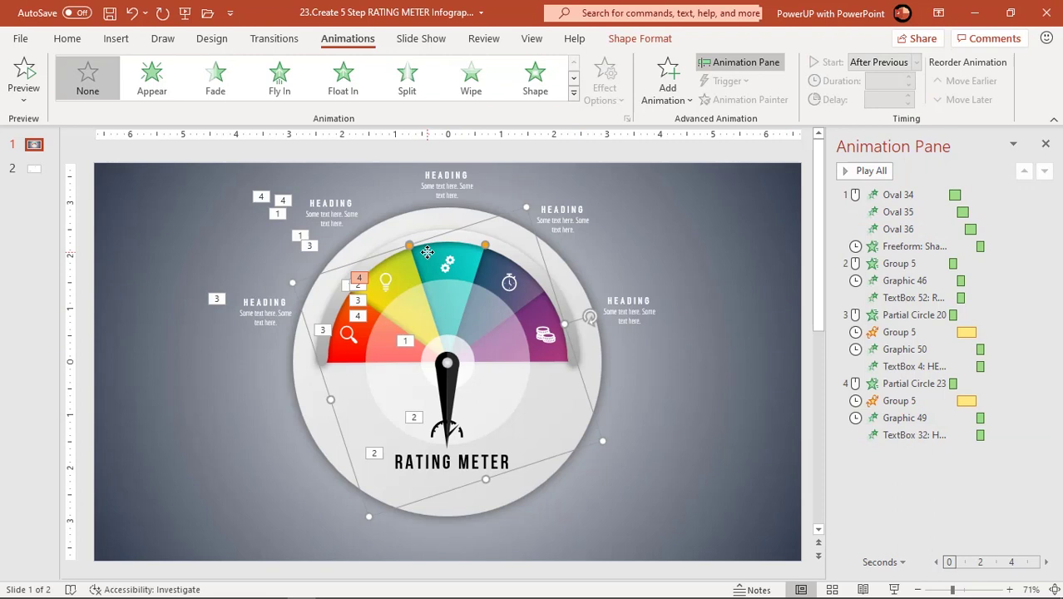
left_click(471, 83)
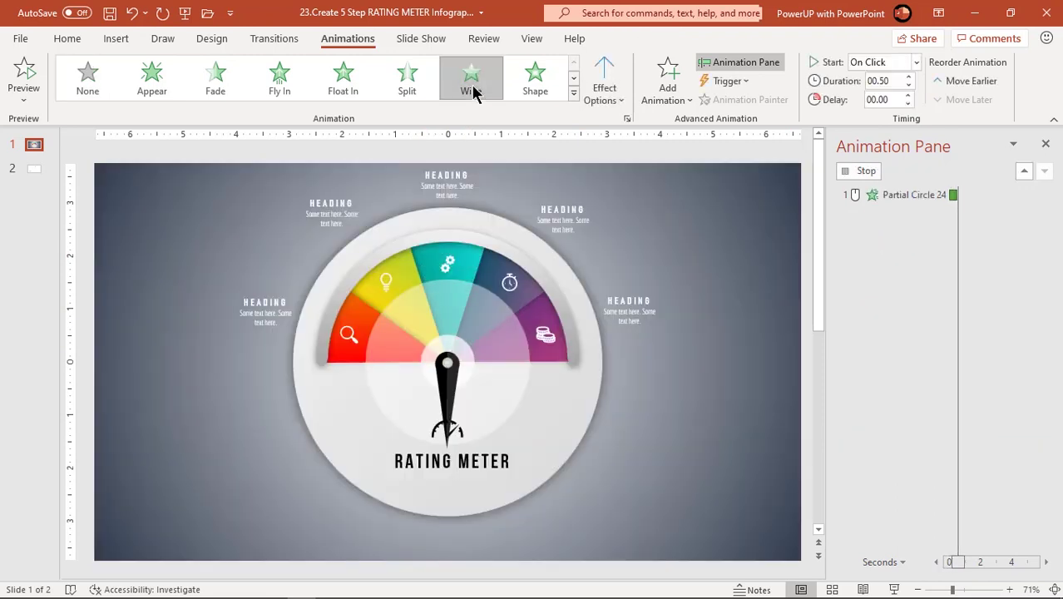
left_click(447, 384)
left_click(664, 103)
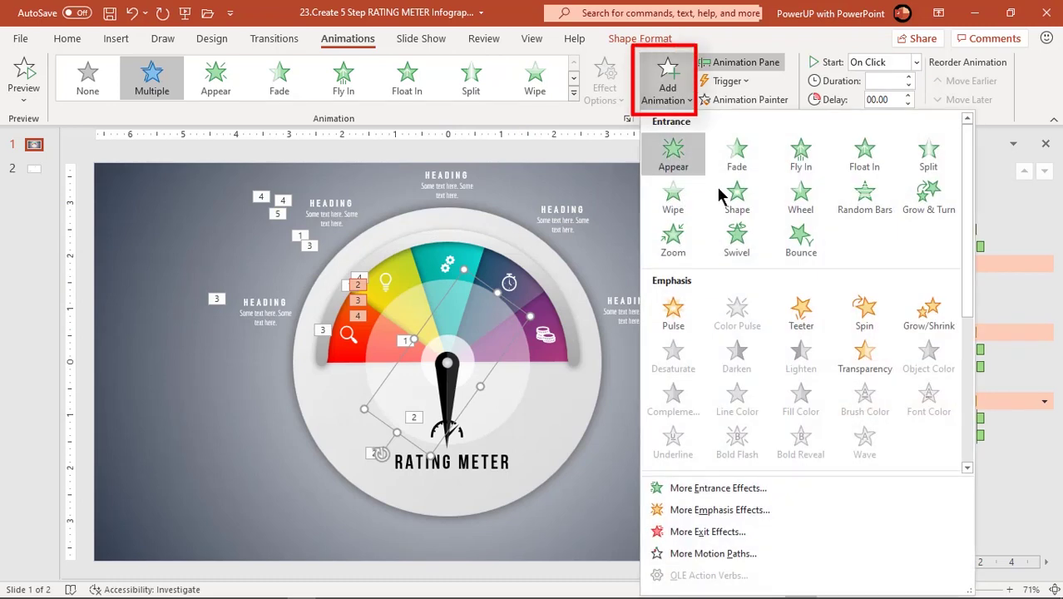
left_click(863, 311)
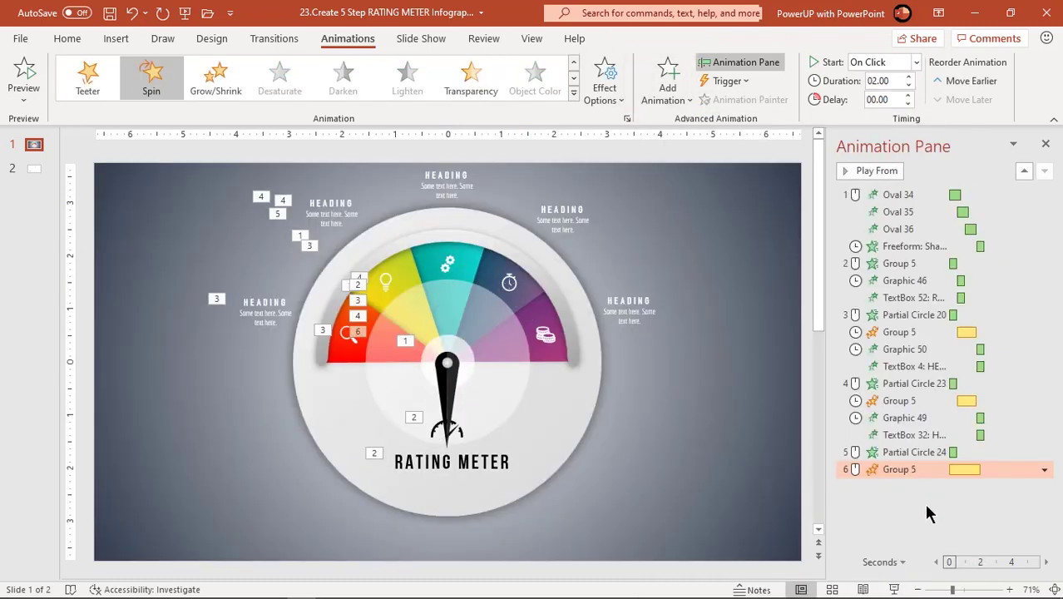
- Make the needle spin start After Previous with a custom 35° amount
left_click(915, 62)
left_click(885, 119)
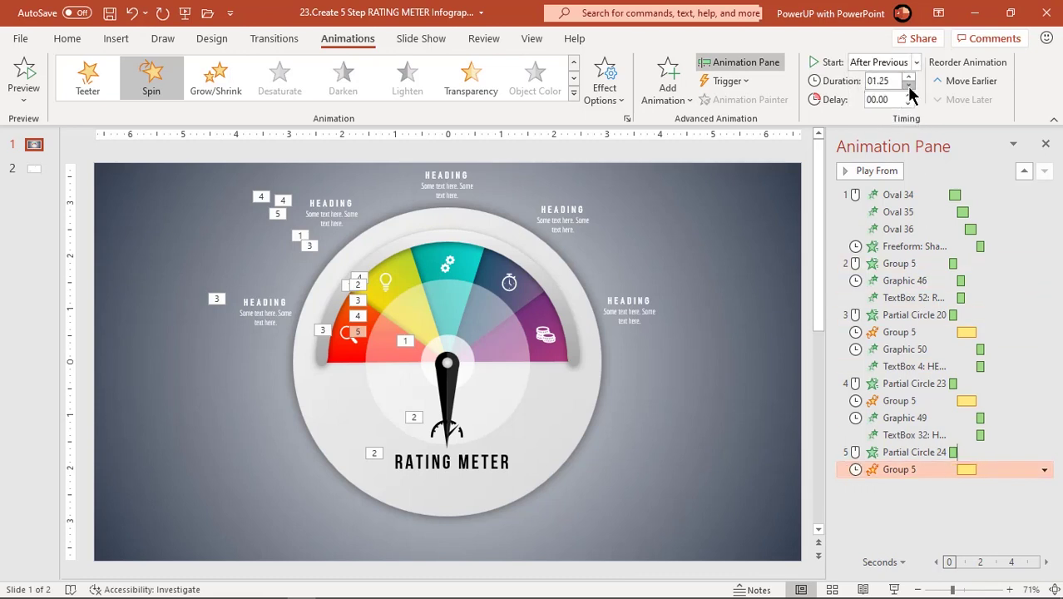
left_click(1045, 469)
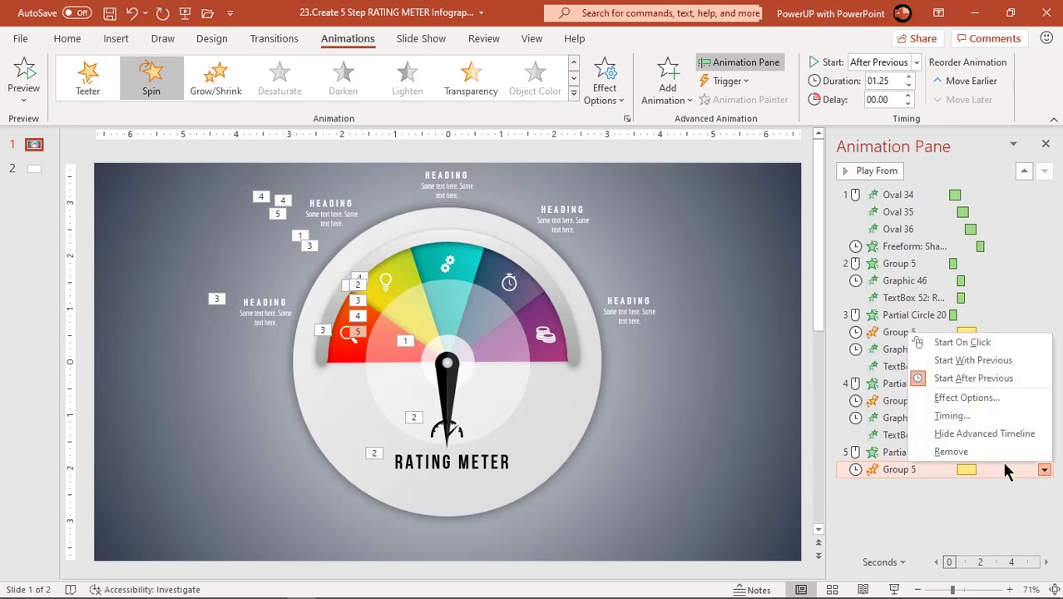
left_click(957, 399)
left_click(980, 276)
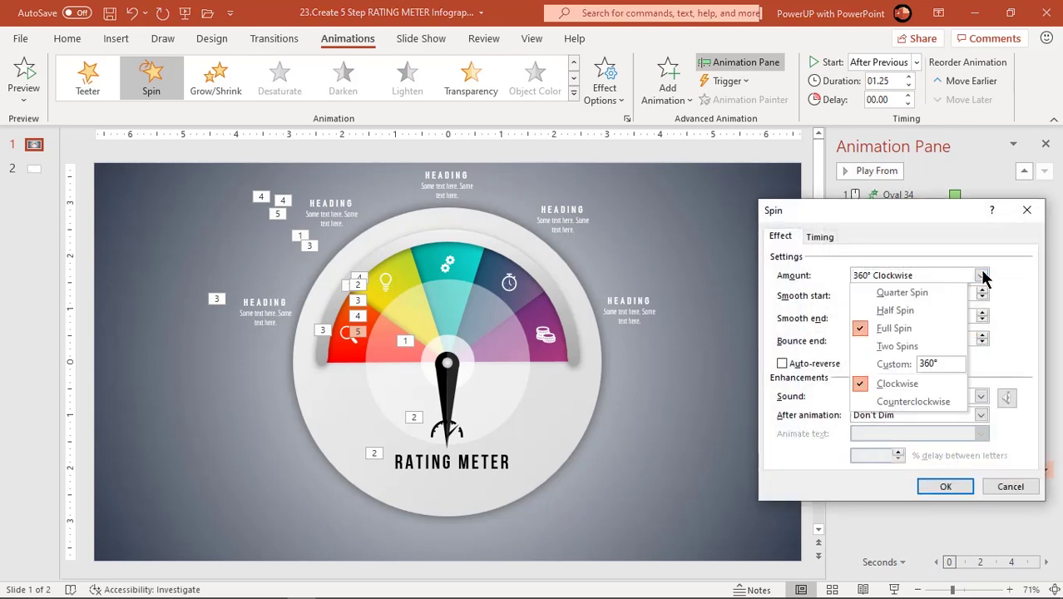
type("3")
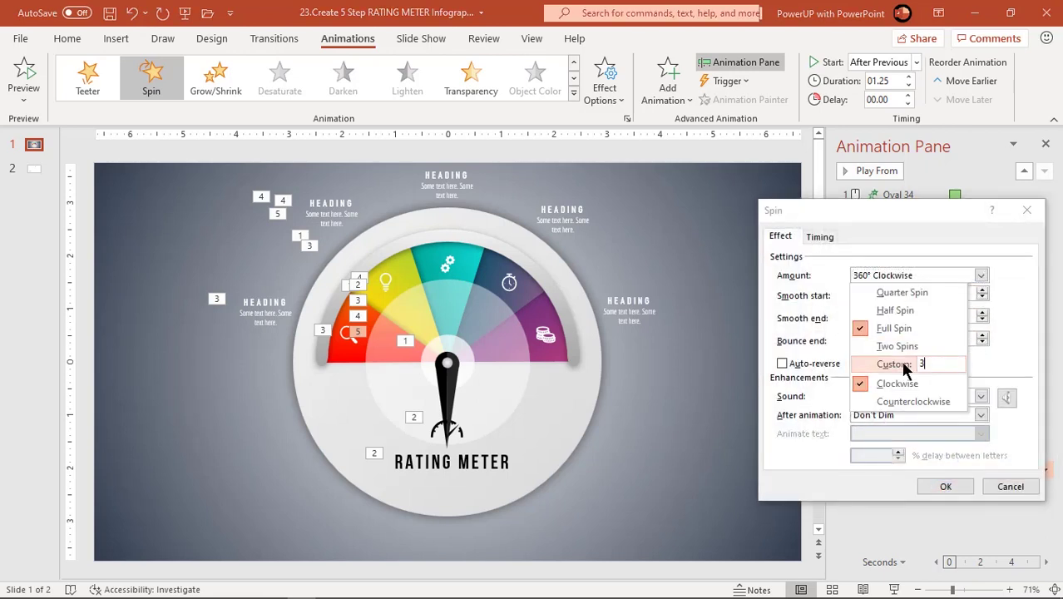
type("5")
key("Return")
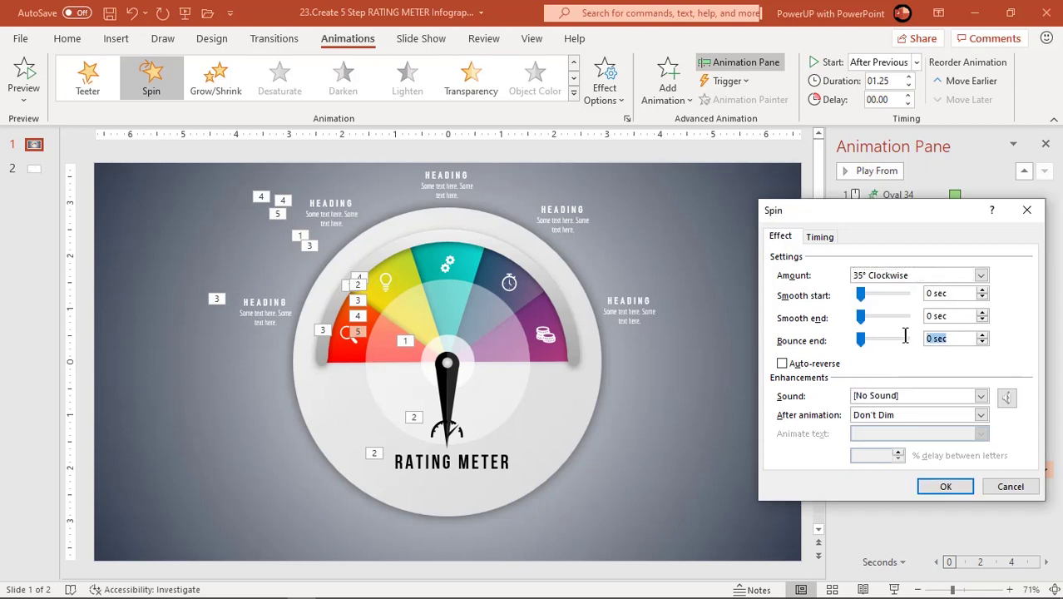
key("Return")
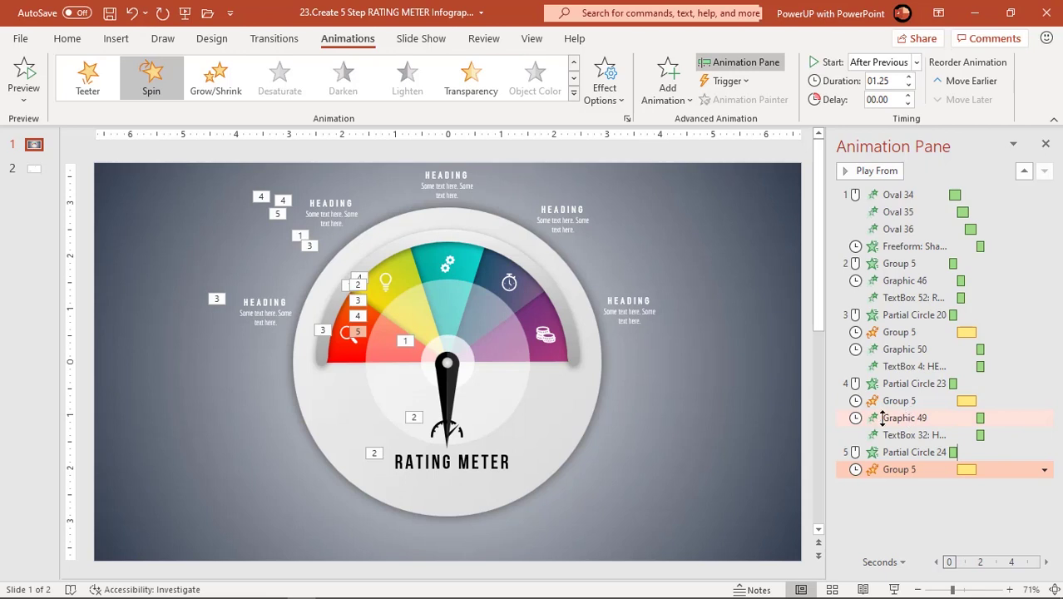
- Zoom in the teal segment's gear icon and top heading, with the gear starting After Previous
left_click(447, 264)
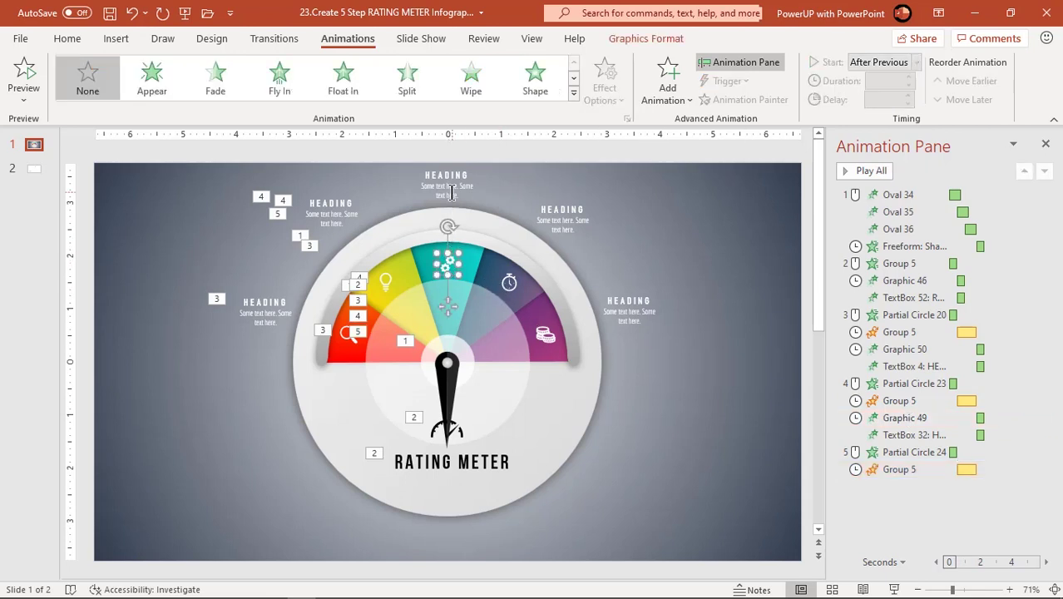
left_click(452, 192)
left_click(573, 92)
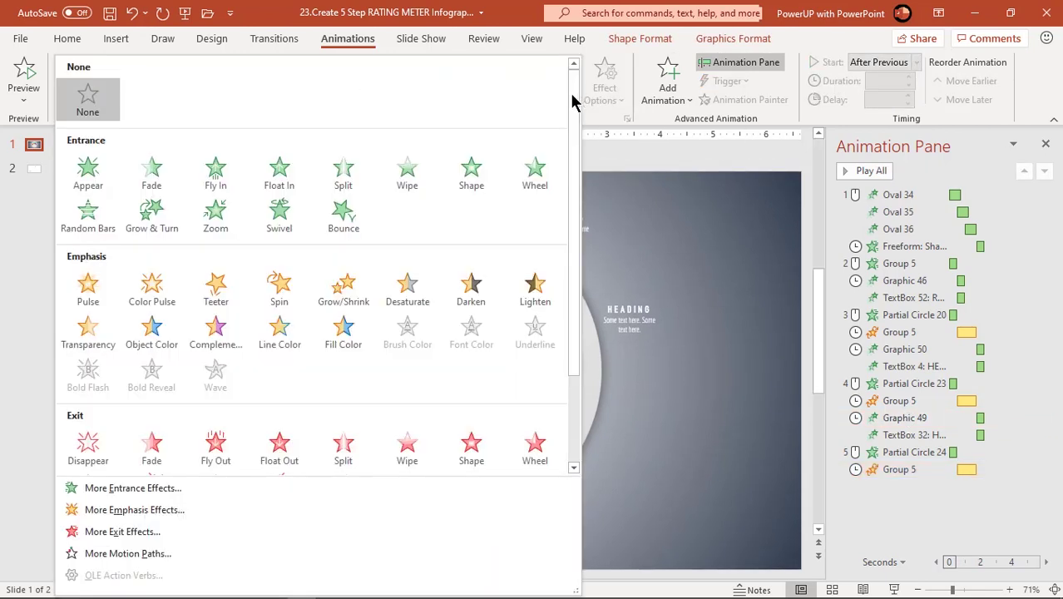
left_click(230, 220)
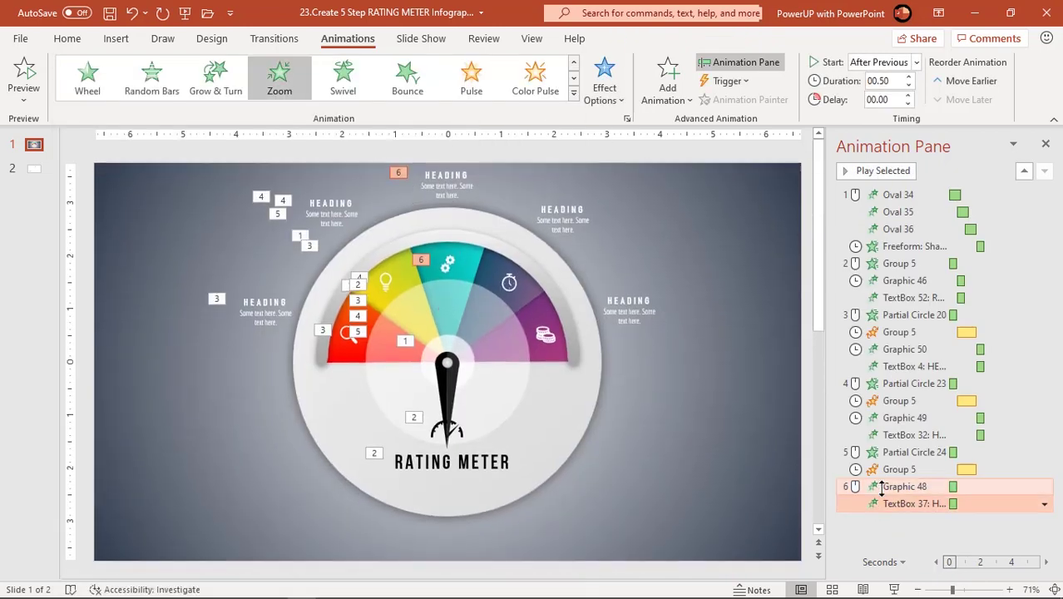
left_click(882, 488)
left_click(916, 64)
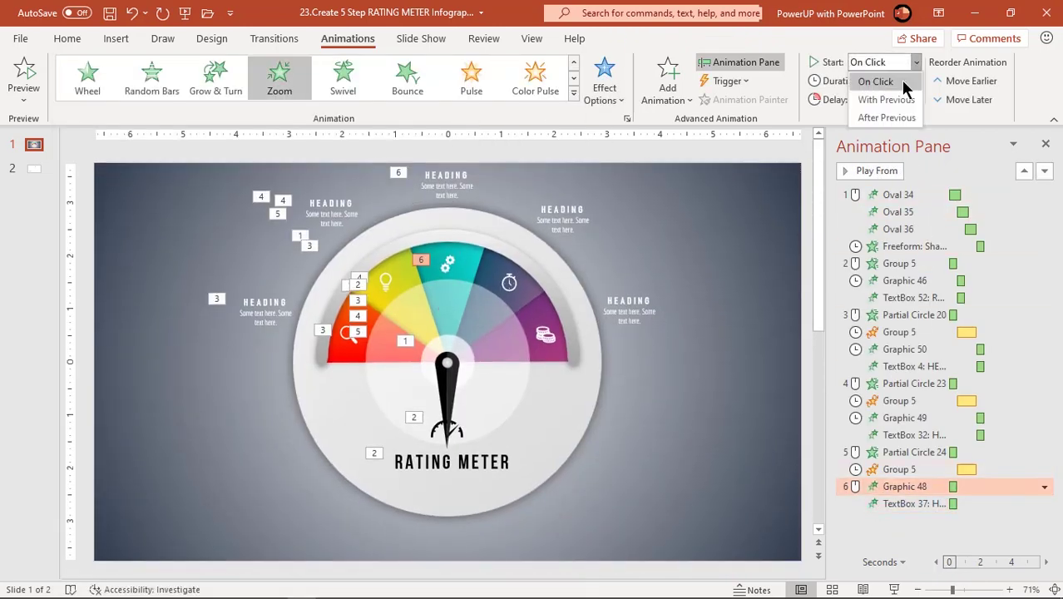
left_click(886, 112)
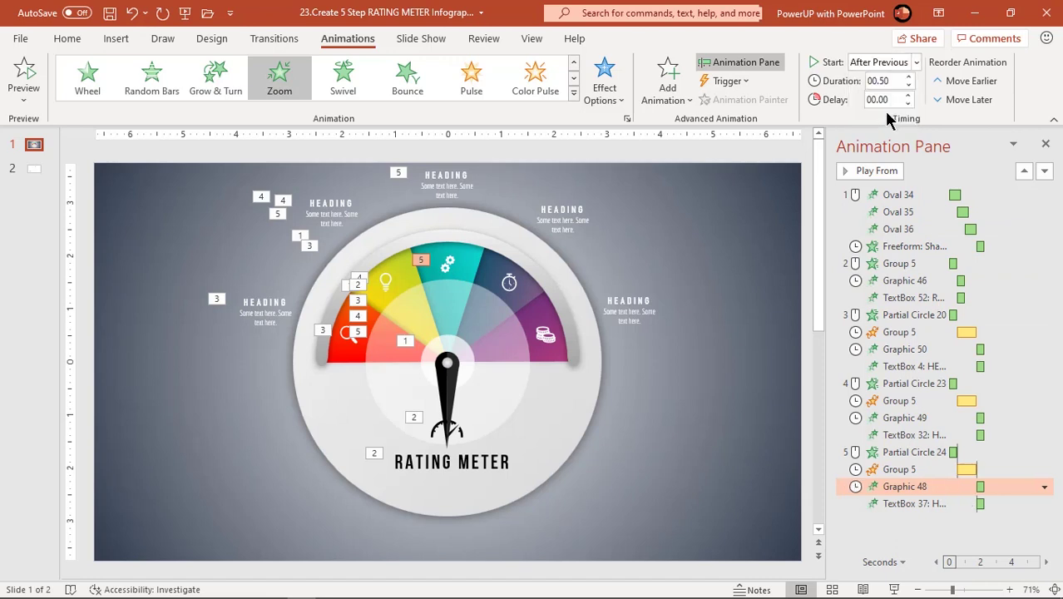
- Give the next meter segment a Wipe entrance and add another Spin to the needle
left_click(750, 388)
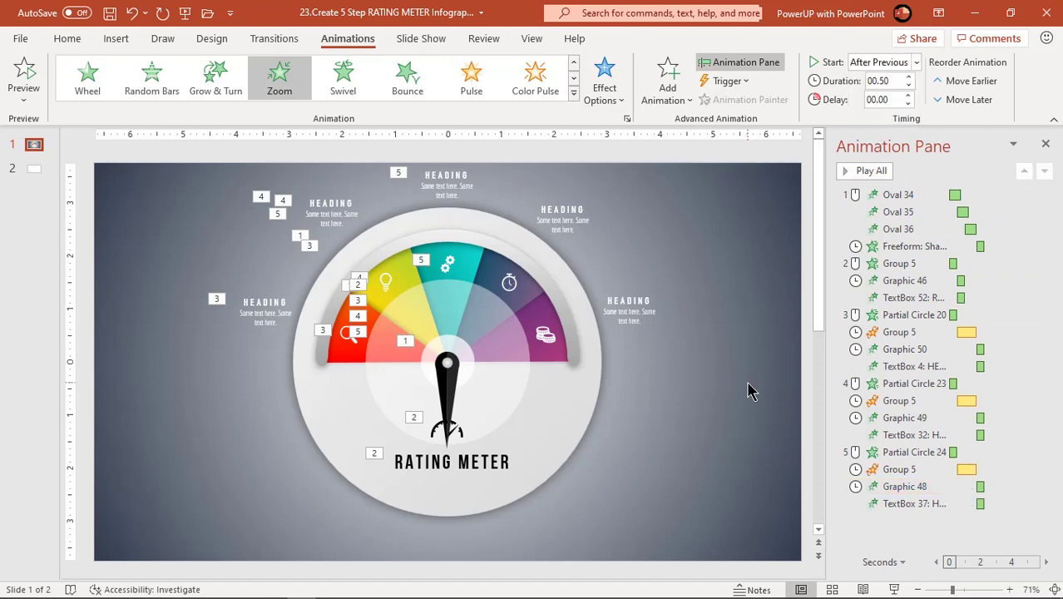
left_click(495, 265)
left_click(472, 79)
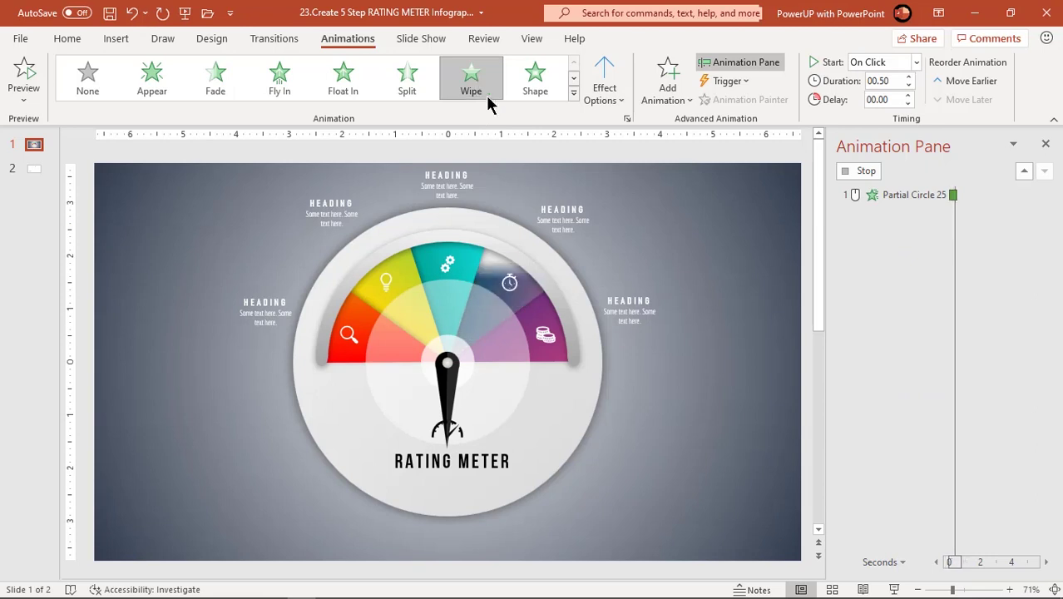
left_click(449, 385)
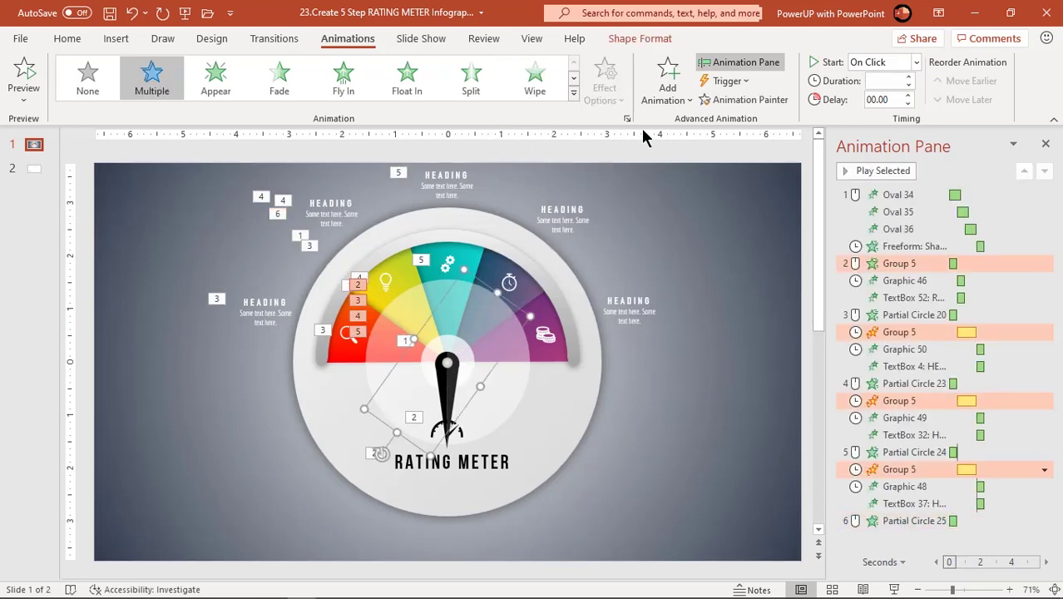
left_click(665, 100)
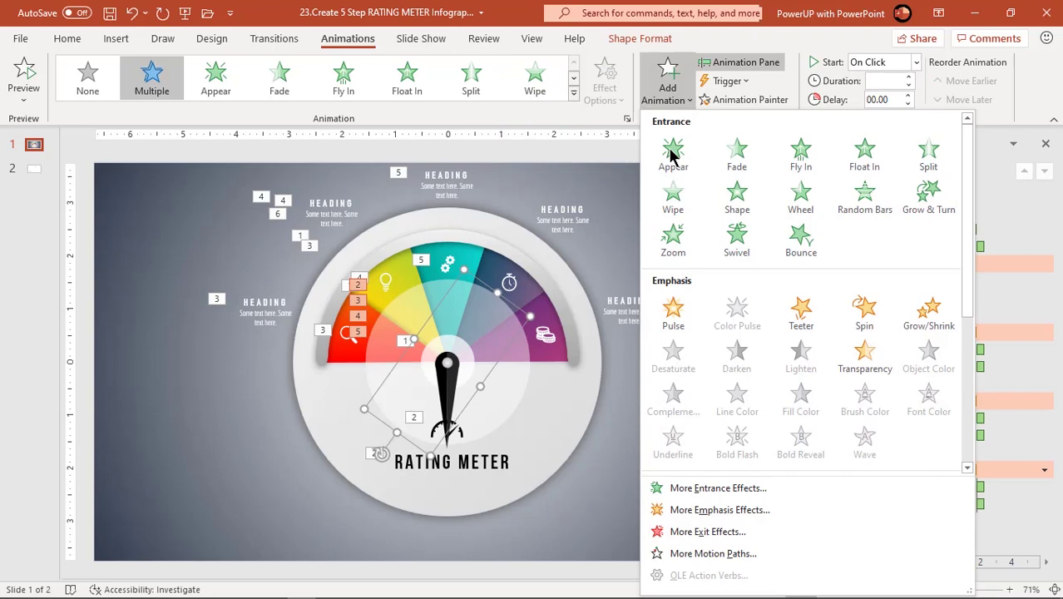
left_click(865, 314)
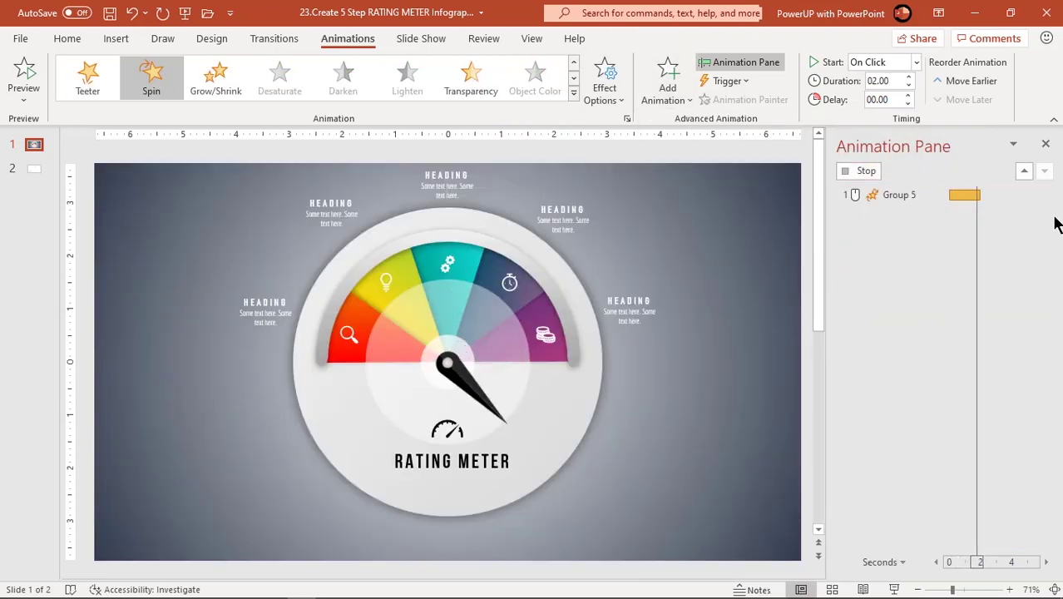
- Set the new spin to start After Previous with a custom 35° amount and 0.5 s bounce end
left_click(916, 62)
left_click(878, 114)
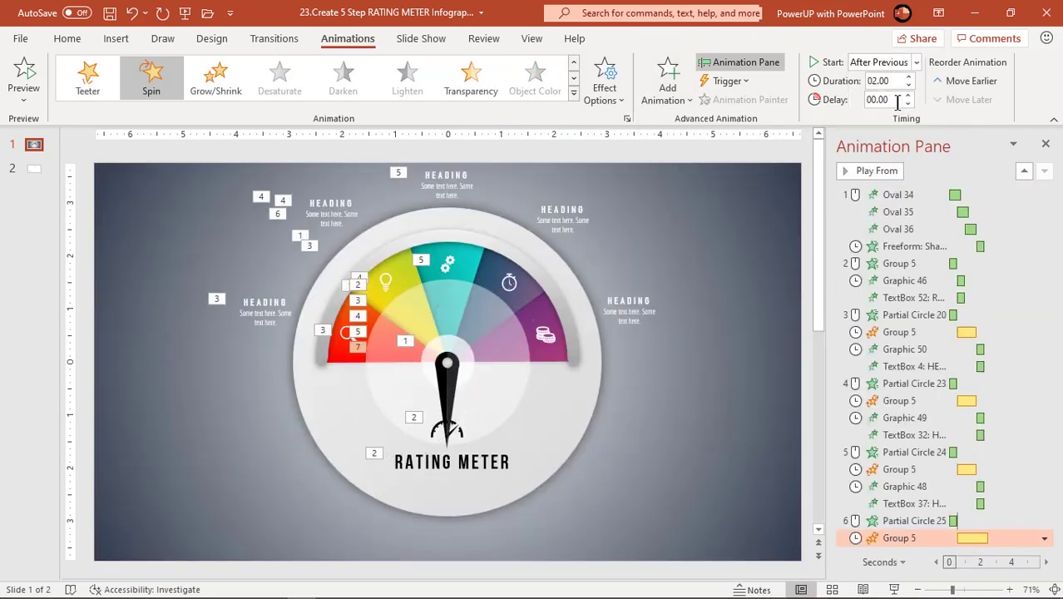
left_click(1045, 538)
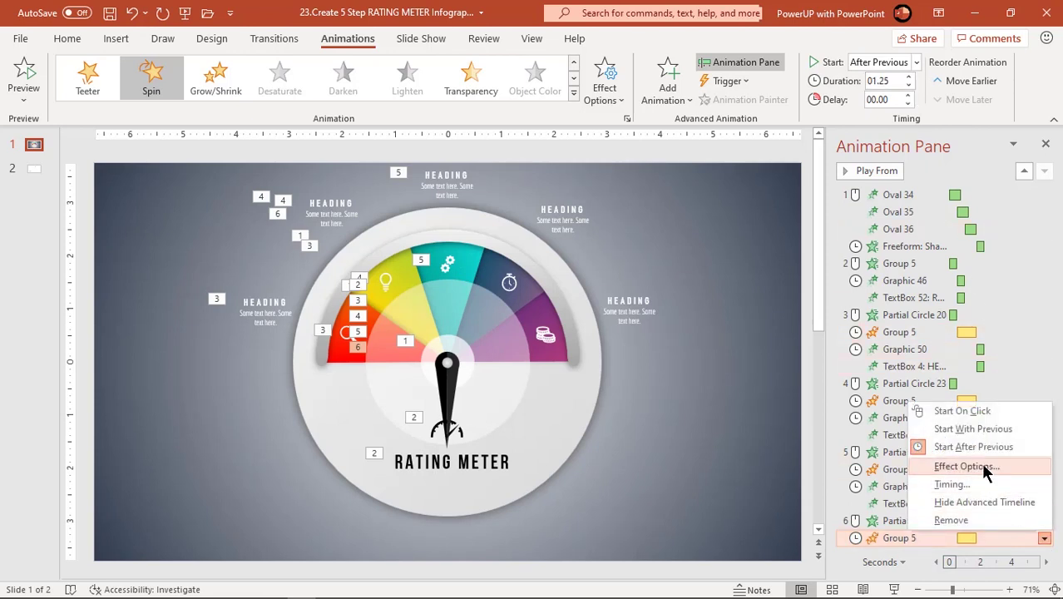
left_click(949, 468)
left_click(957, 276)
left_click(902, 361)
type("35")
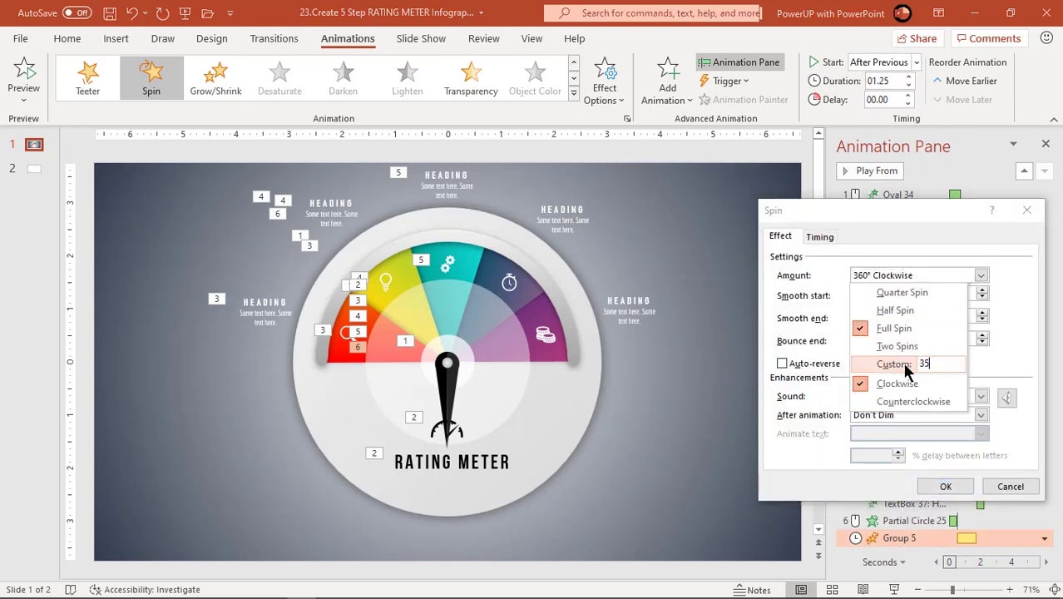
key("Return")
double_click(928, 341)
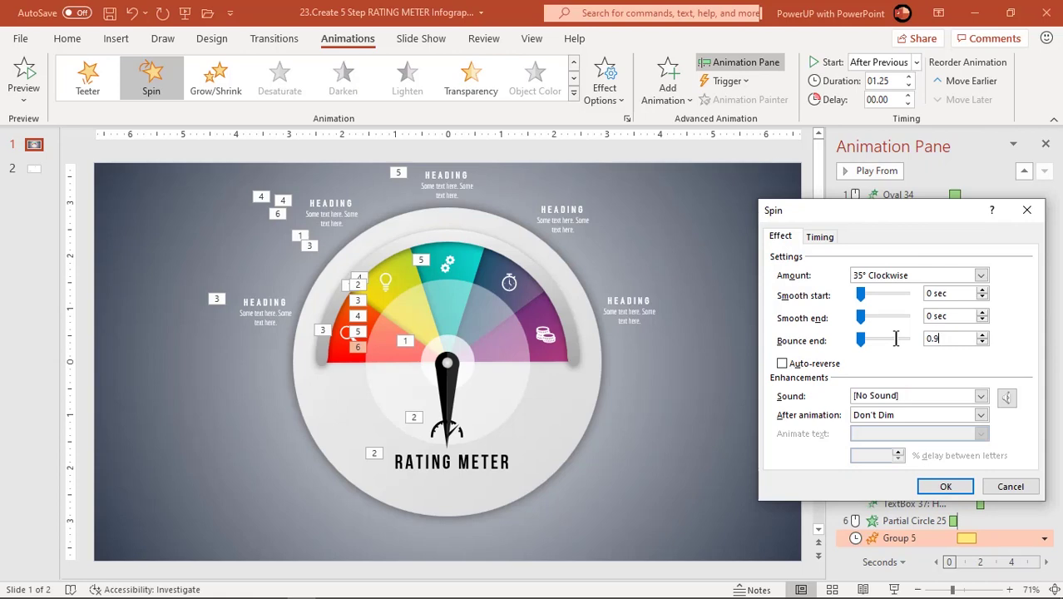
left_click(947, 488)
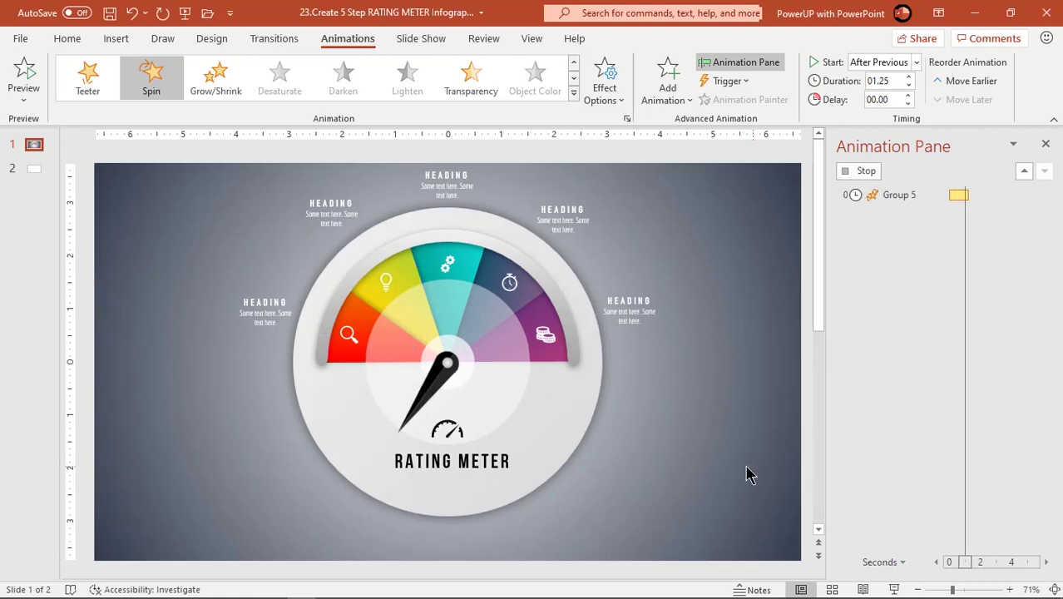
- Zoom in the navy segment's clock icon and upper-right heading, with the clock starting After Previous
left_click(512, 281)
left_click(570, 223, "shift")
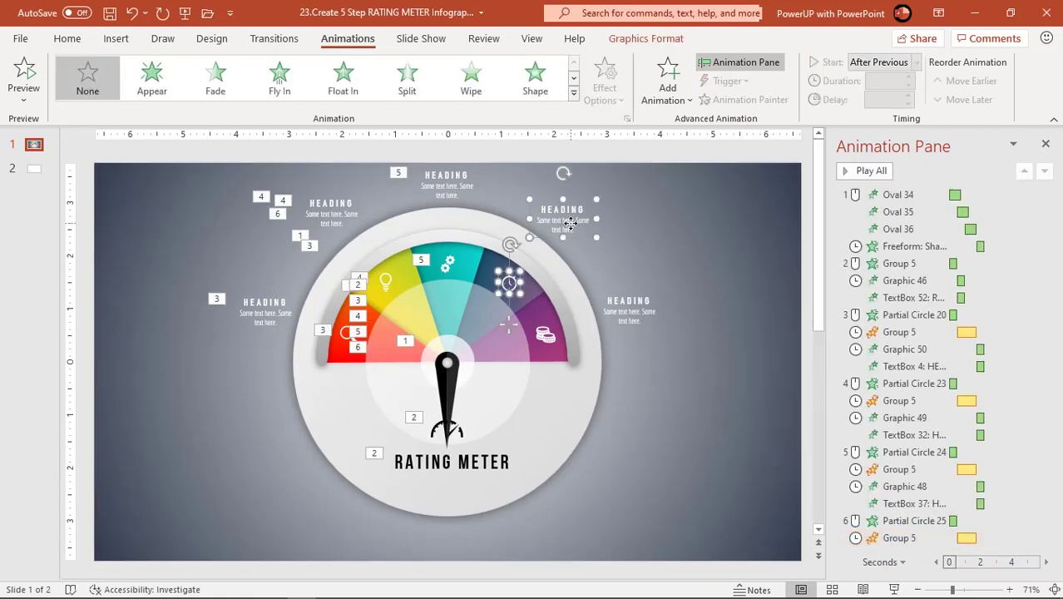
left_click(572, 95)
left_click(216, 222)
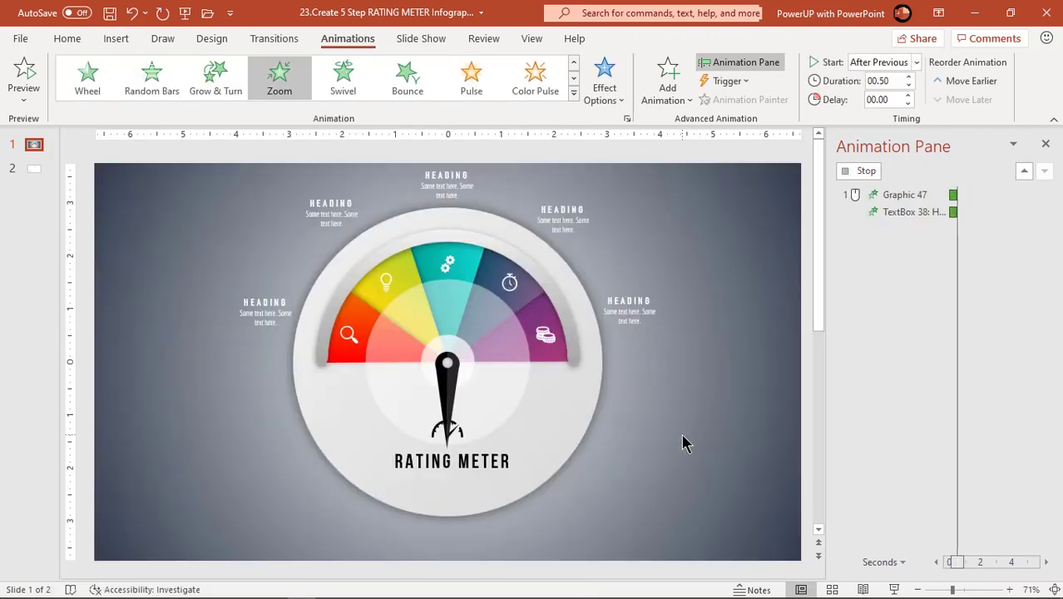
left_click(882, 526)
left_click(886, 62)
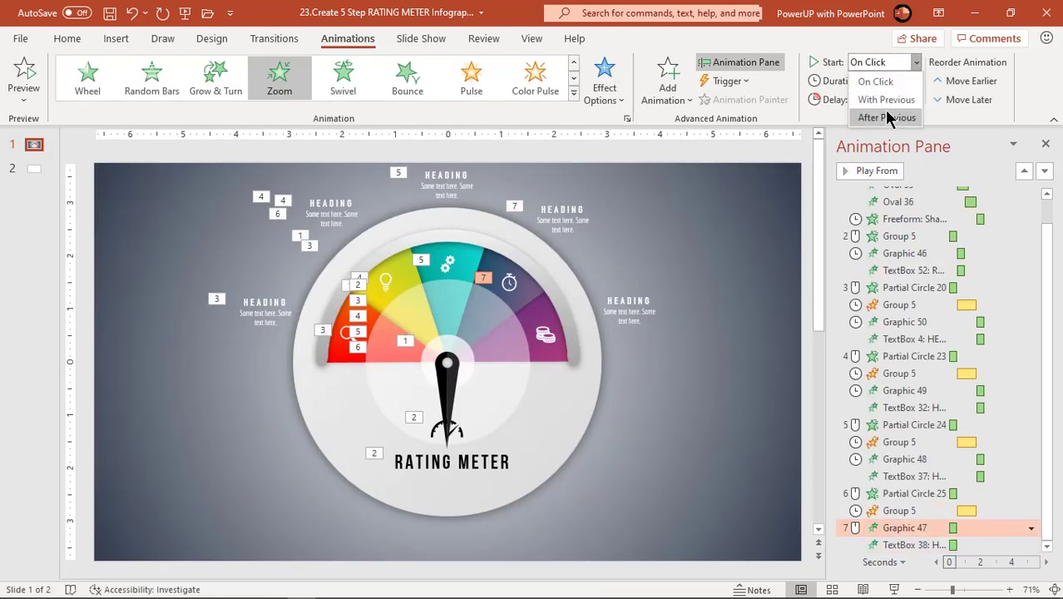
left_click(887, 118)
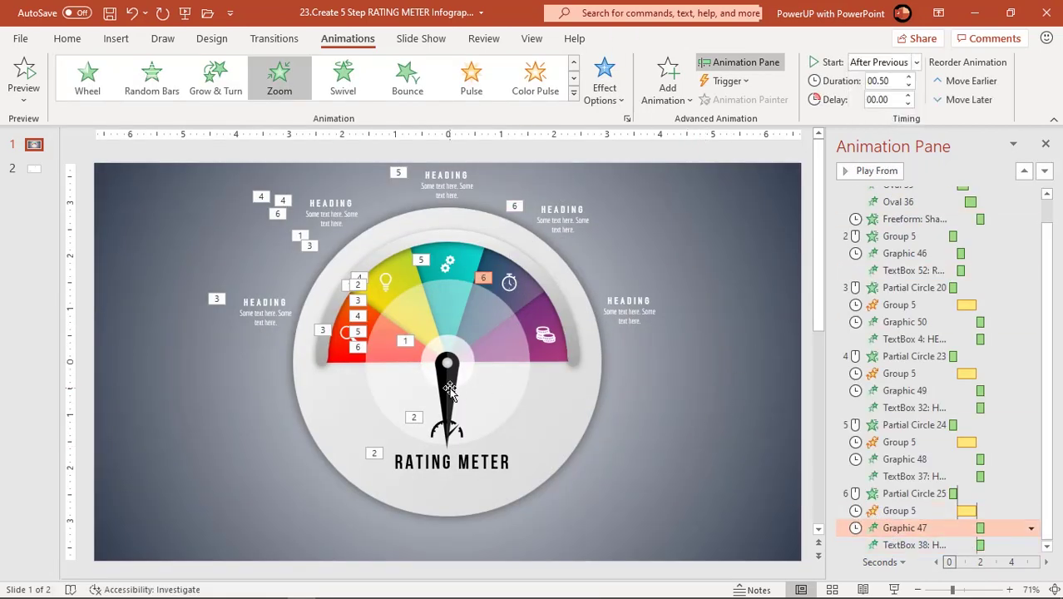
- Make the purple meter segment wipe in From Left
left_click(552, 356)
left_click(471, 79)
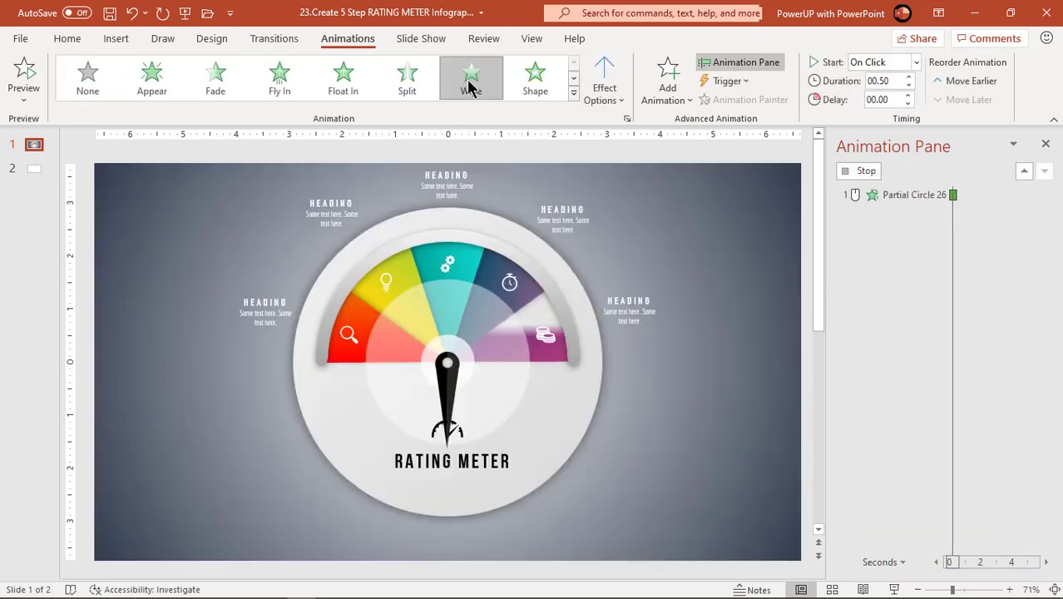
left_click(599, 90)
left_click(614, 192)
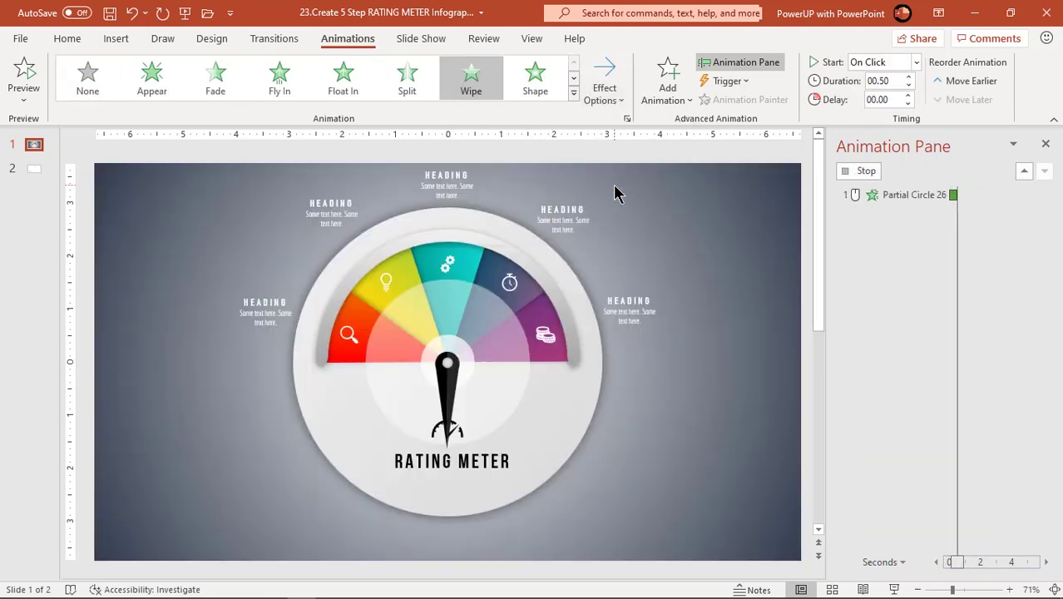
- Add a Spin to the needle group that starts After Previous
left_click(454, 378)
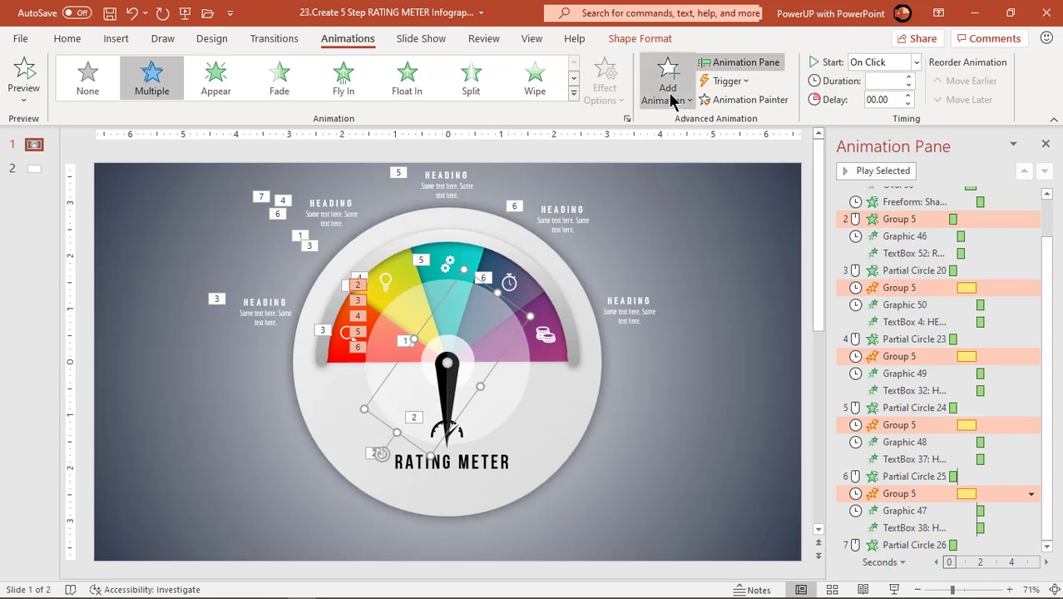
left_click(668, 83)
left_click(863, 309)
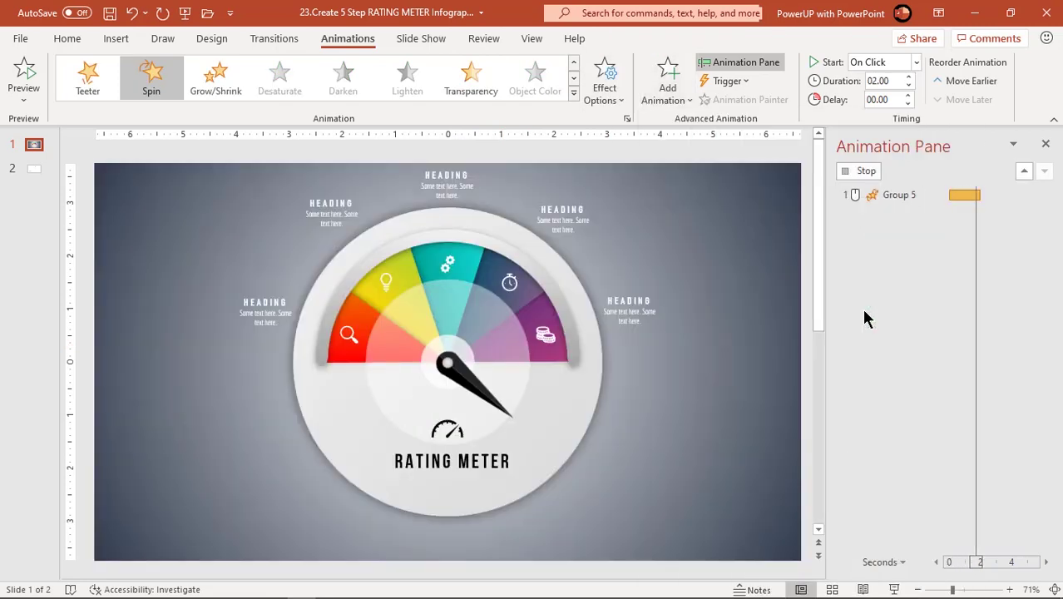
left_click(916, 62)
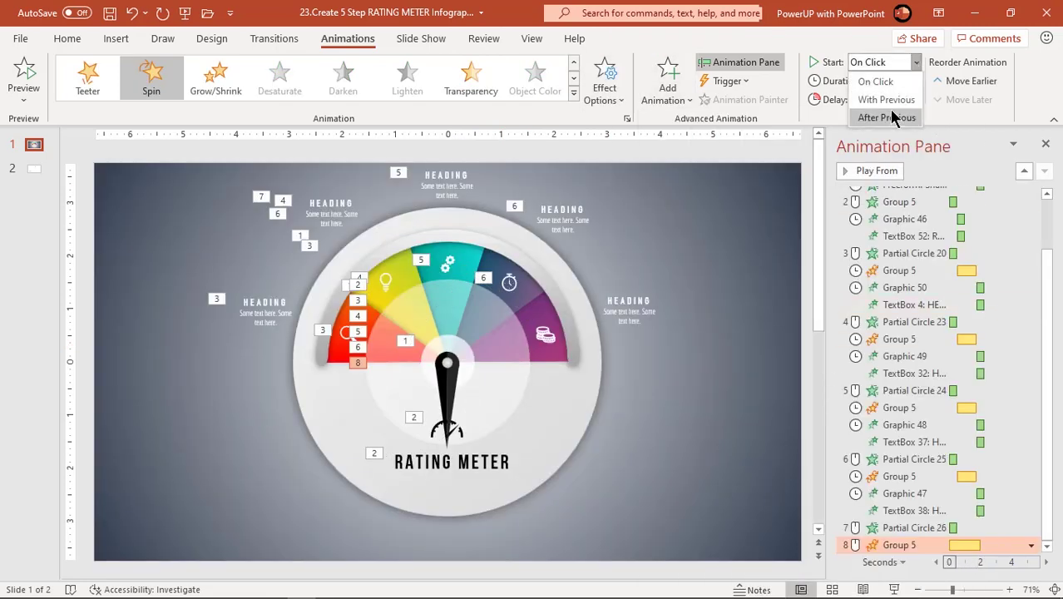
left_click(889, 112)
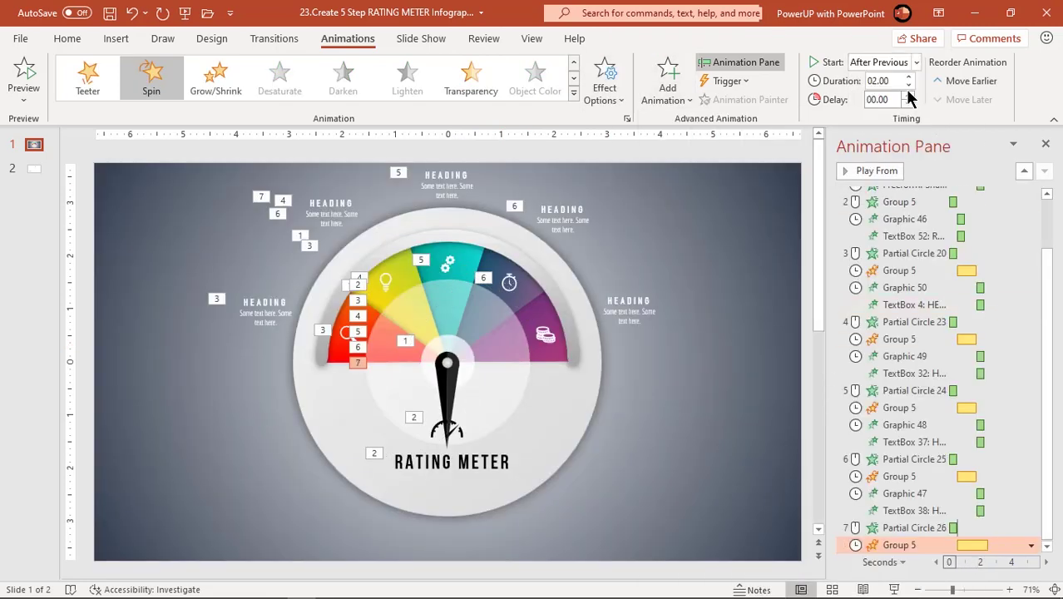
- Set the needle spin's custom amount to 35° clockwise
left_click(1032, 545)
left_click(907, 470)
left_click(982, 276)
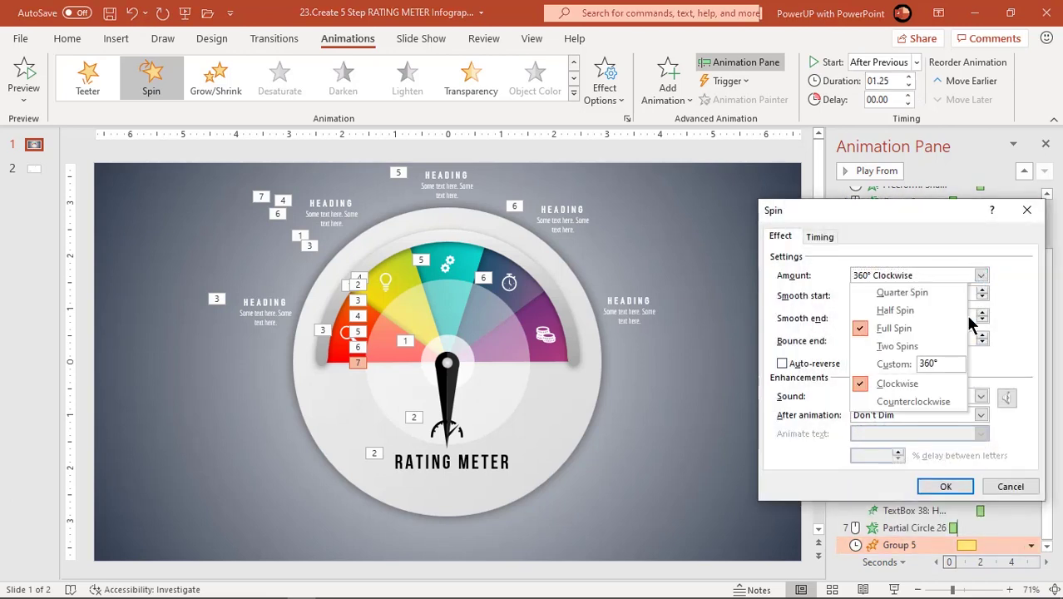
left_click(908, 364)
type("35")
key("Return")
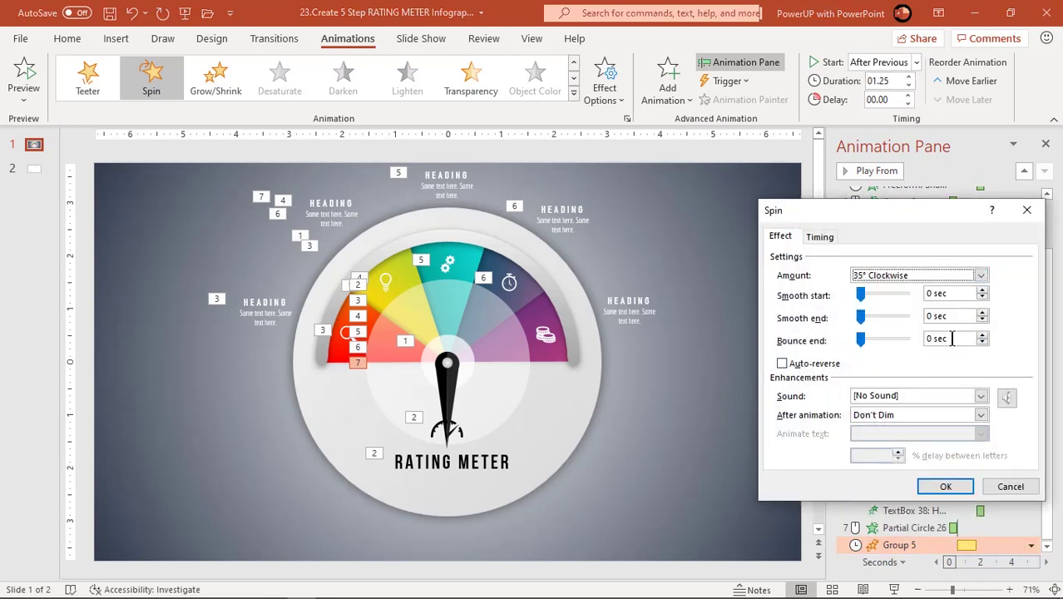
left_click(948, 487)
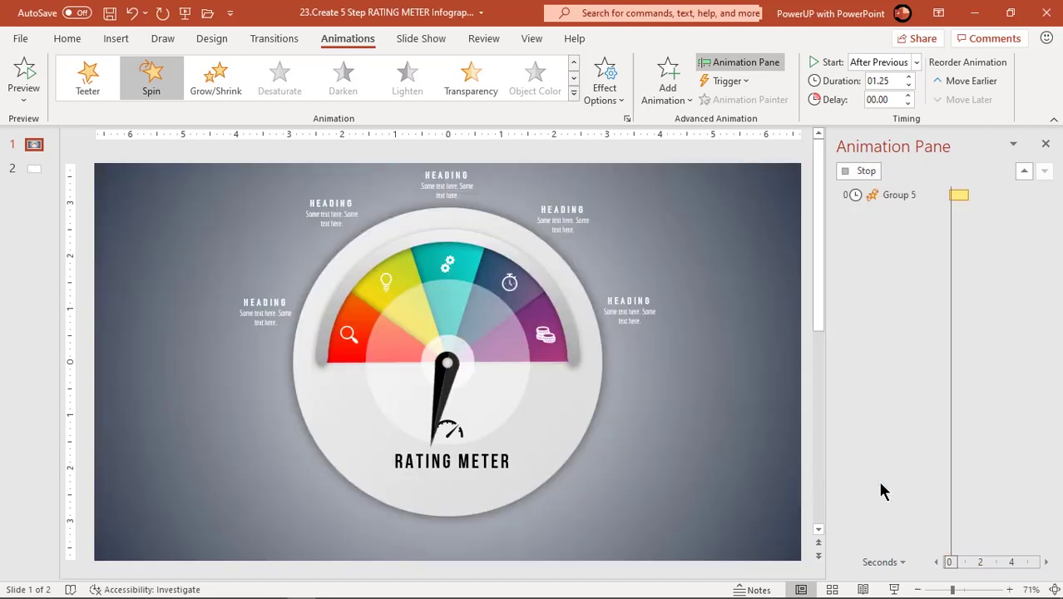
left_click(544, 329)
- Give the purple segment's icon and right-hand heading a Zoom entrance starting After Previous
left_click(574, 93)
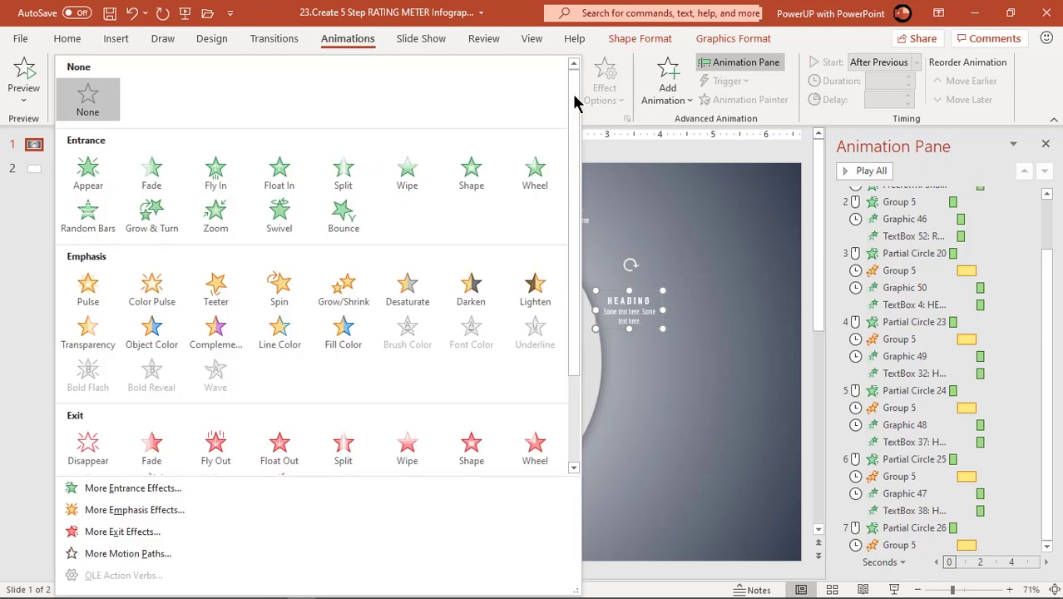
left_click(219, 219)
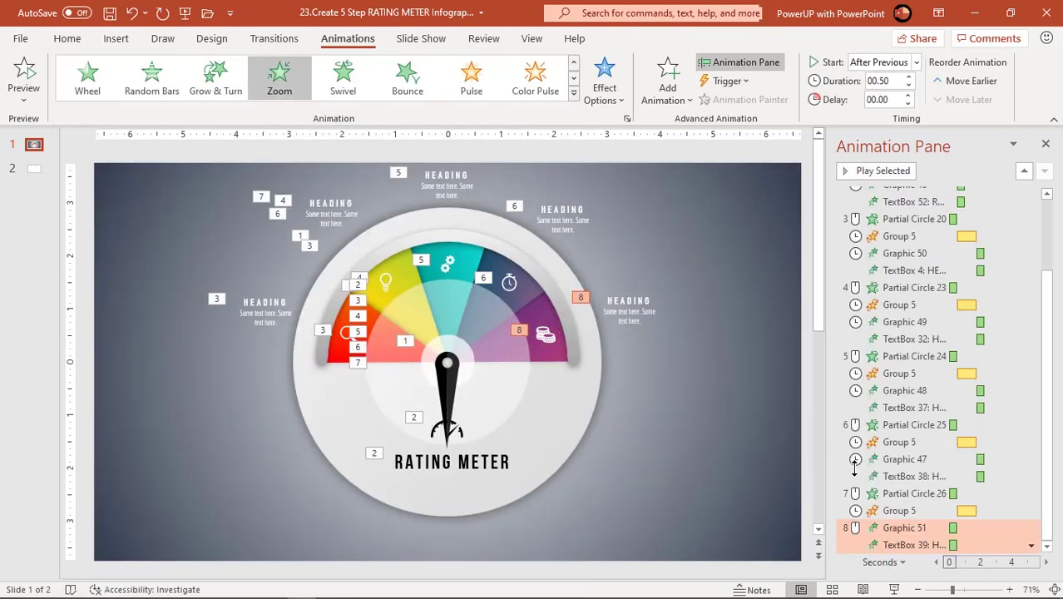
left_click(916, 64)
left_click(887, 118)
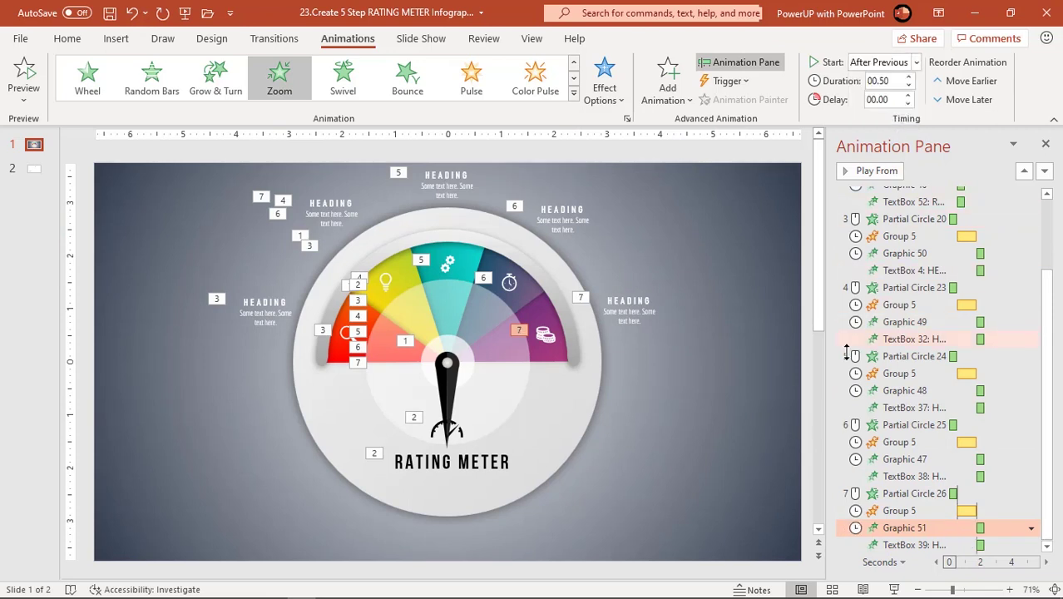
- Preview the whole animation sequence from the first animation, Oval 34
left_click(786, 364)
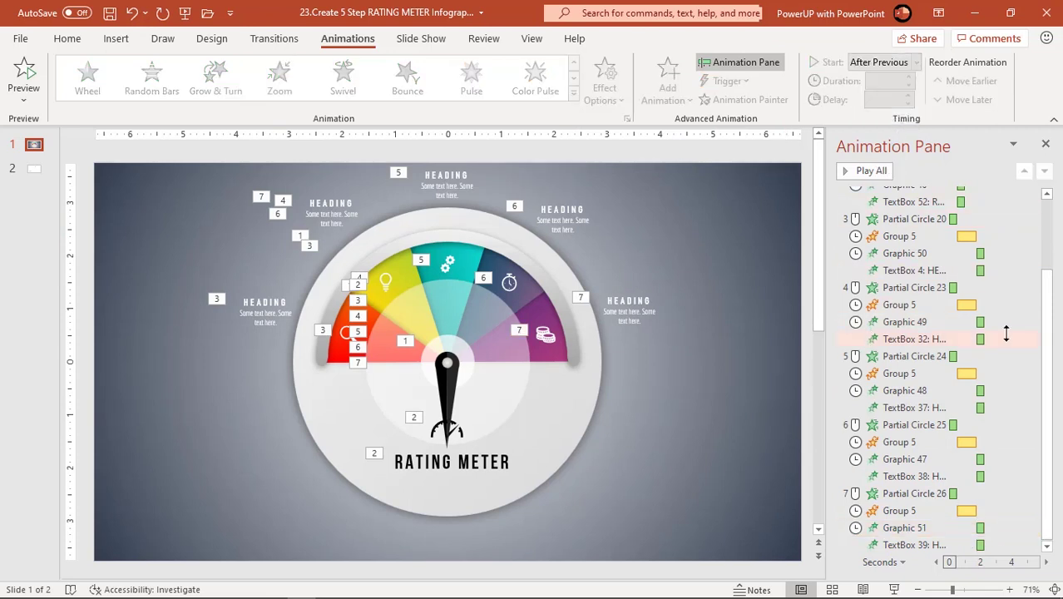
left_click_drag(1040, 326, 1047, 219)
left_click(929, 195)
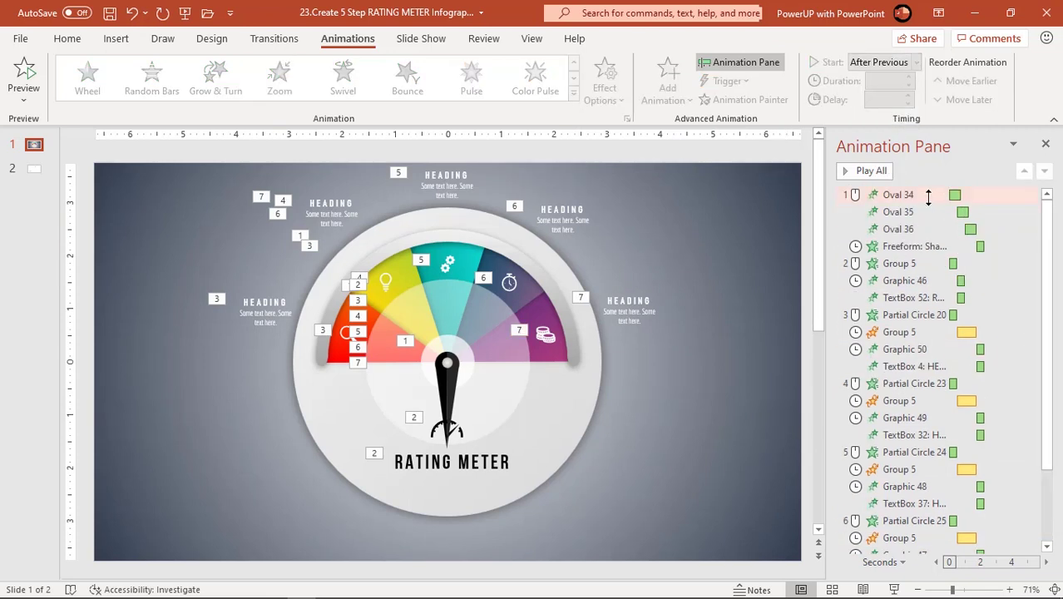
left_click(897, 176)
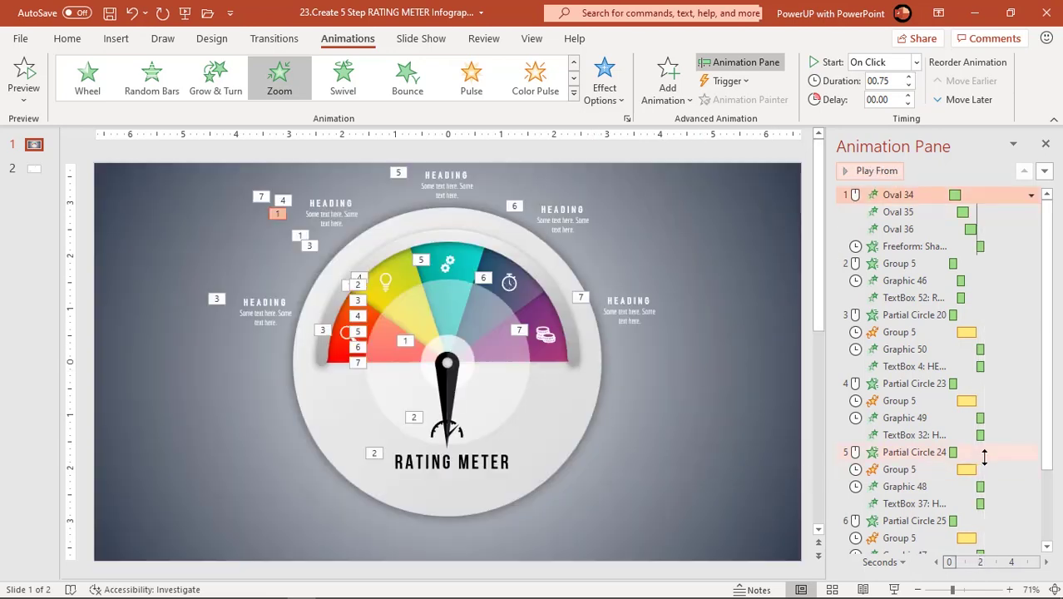
- Change the final Group 5 needle spin to a custom 36°, then move to slide 2
scroll(985, 456, "down", 2)
left_click(903, 510)
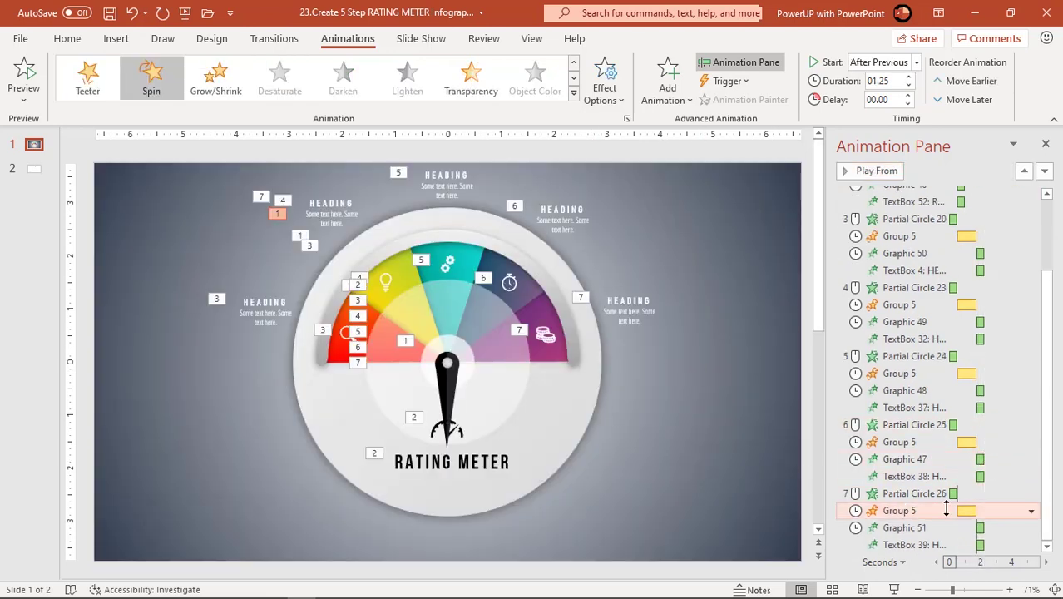
left_click(1031, 510)
left_click(944, 439)
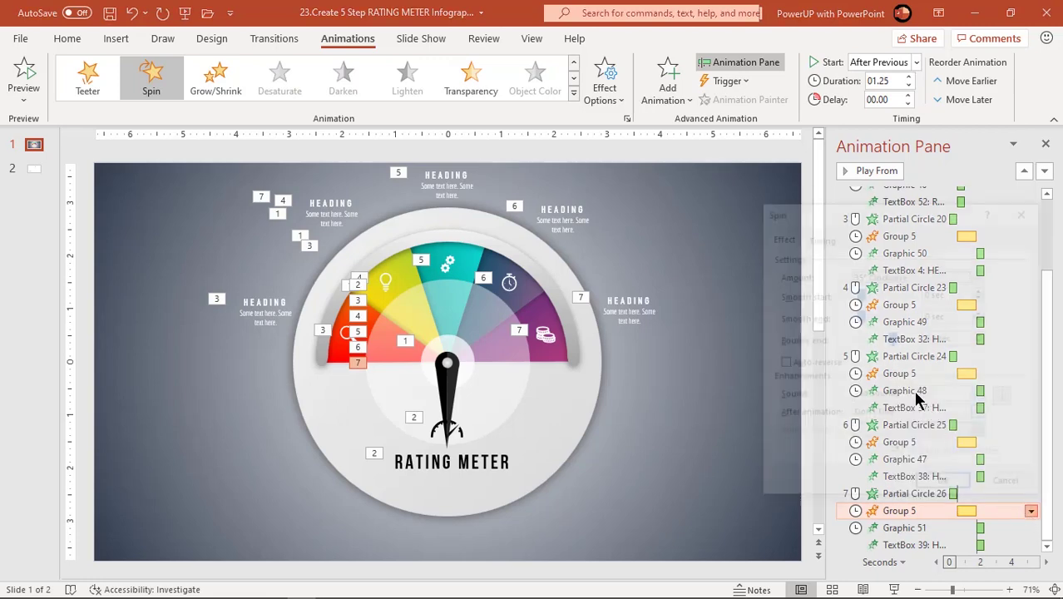
left_click(983, 277)
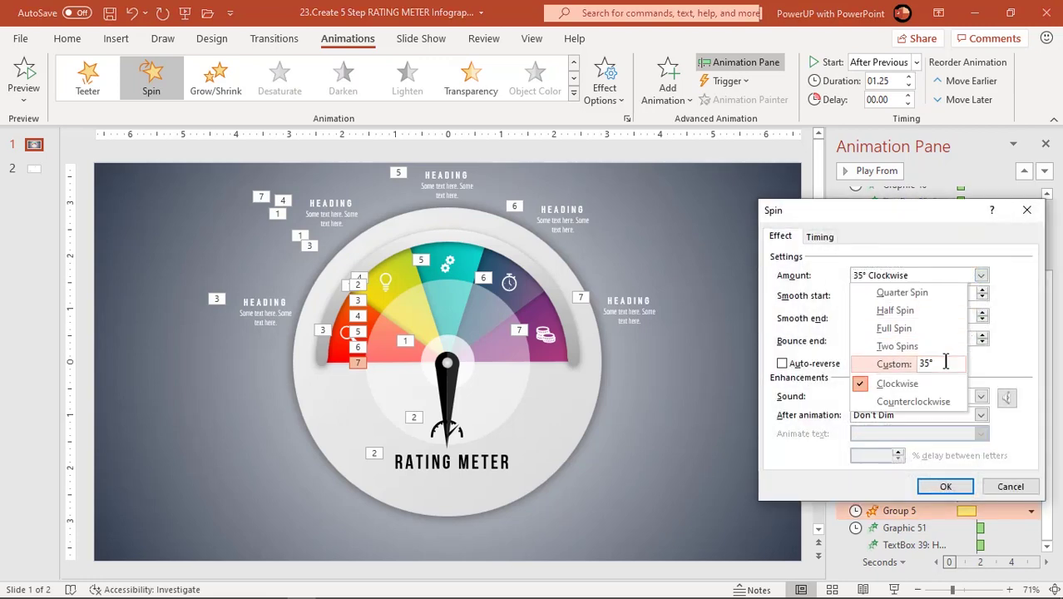
left_click(902, 366)
type("36")
key("Return")
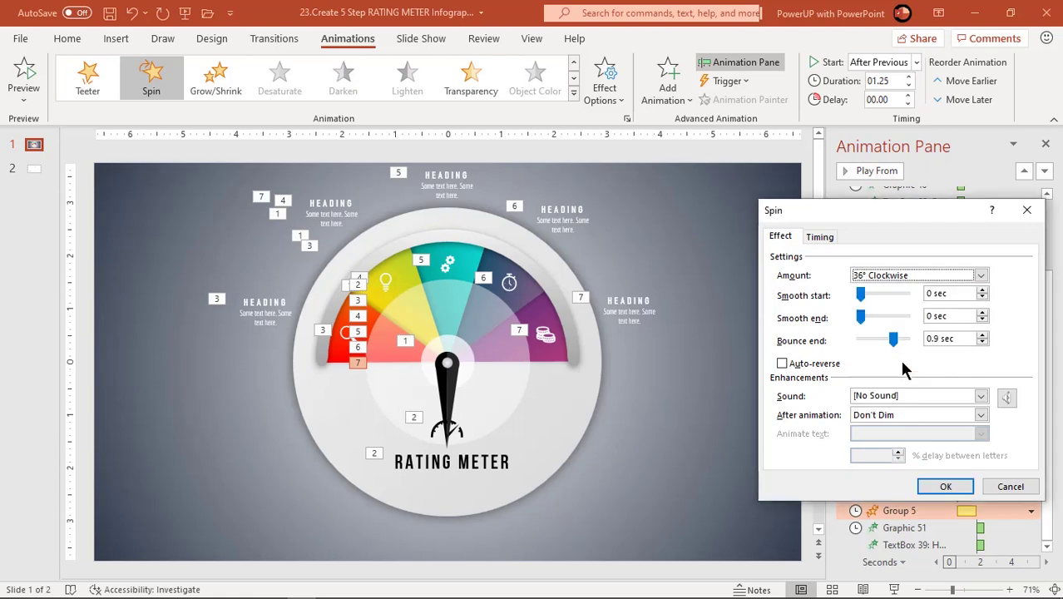
left_click(943, 487)
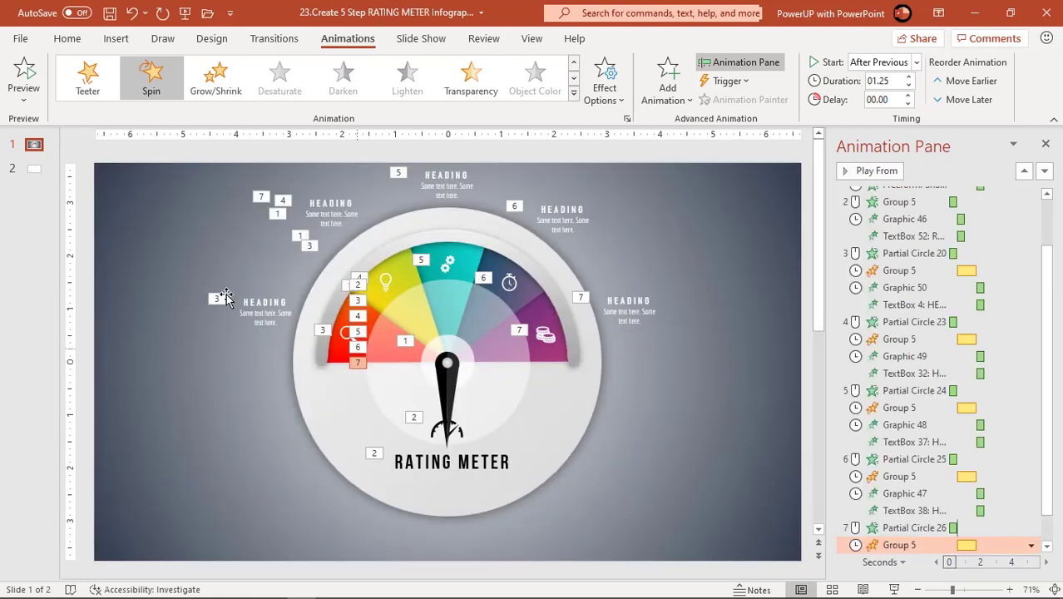
left_click(31, 173)
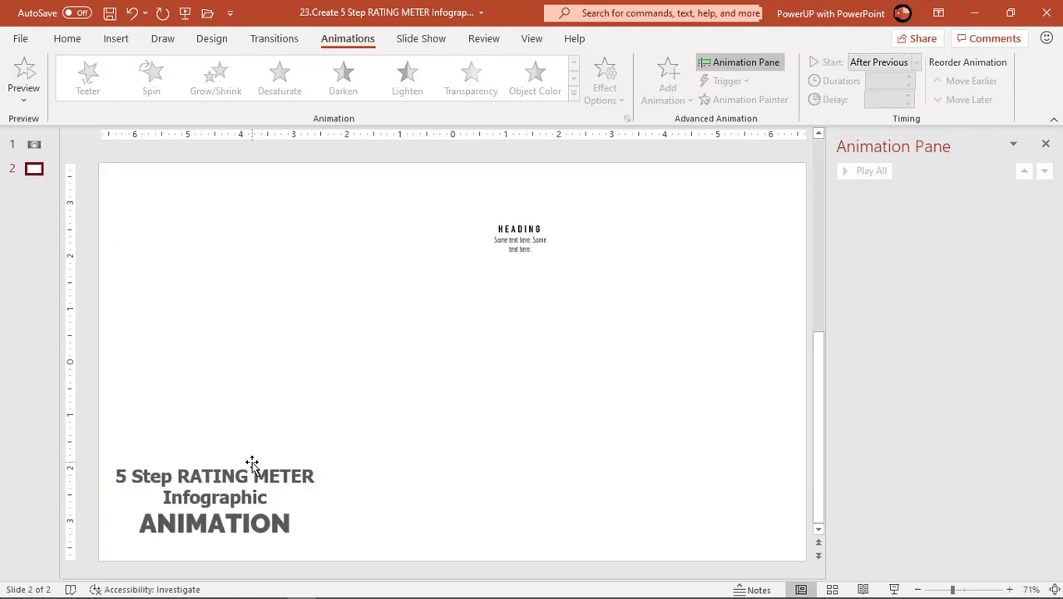
- Paste the '5 Step RATING METER Infographic ANIMATION' title from slide 2 onto slide 1, nudged slightly right
left_click(252, 463)
left_click(31, 148)
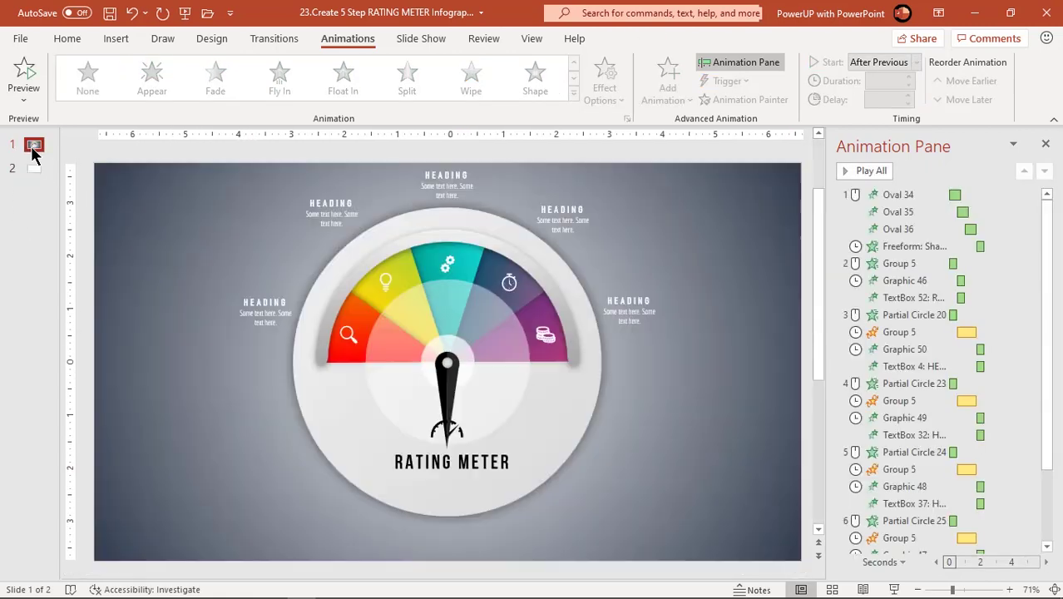
key("ctrl+v")
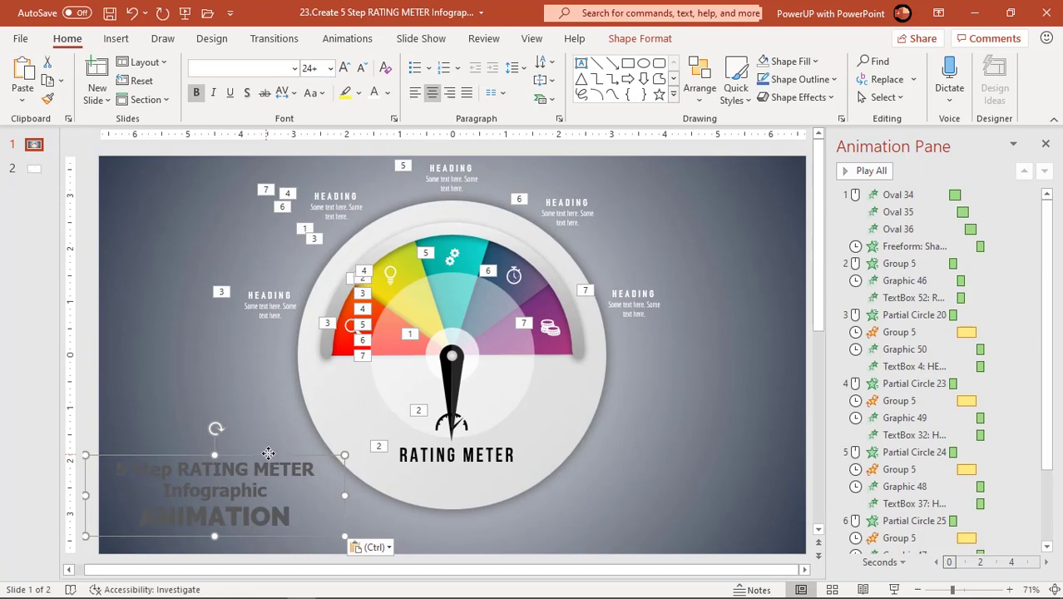
scroll(283, 358, "up", 1)
key("Right")
key("Right")
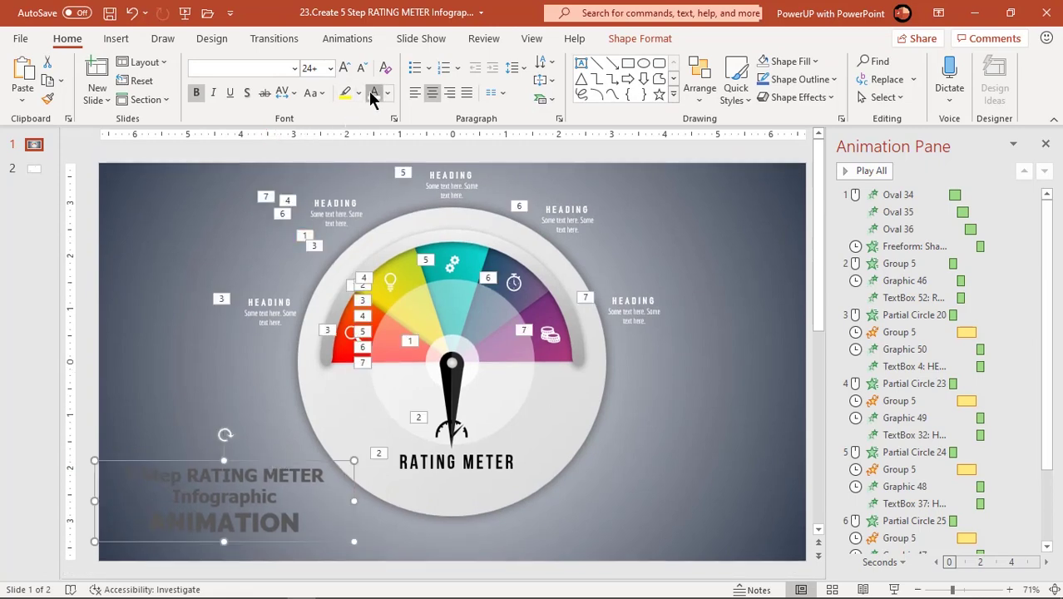
left_click(261, 456)
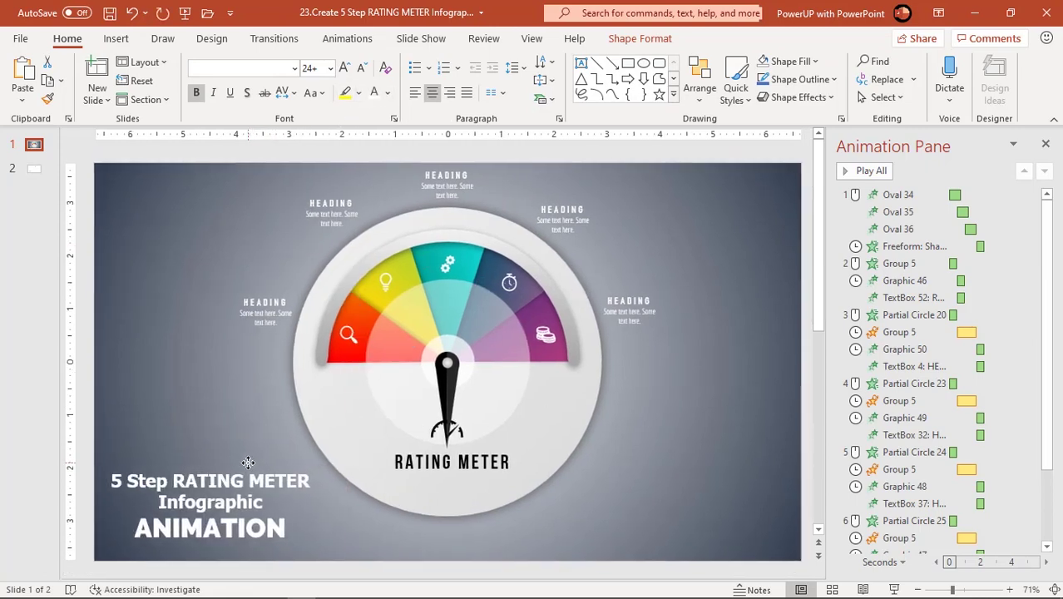
left_click(194, 361)
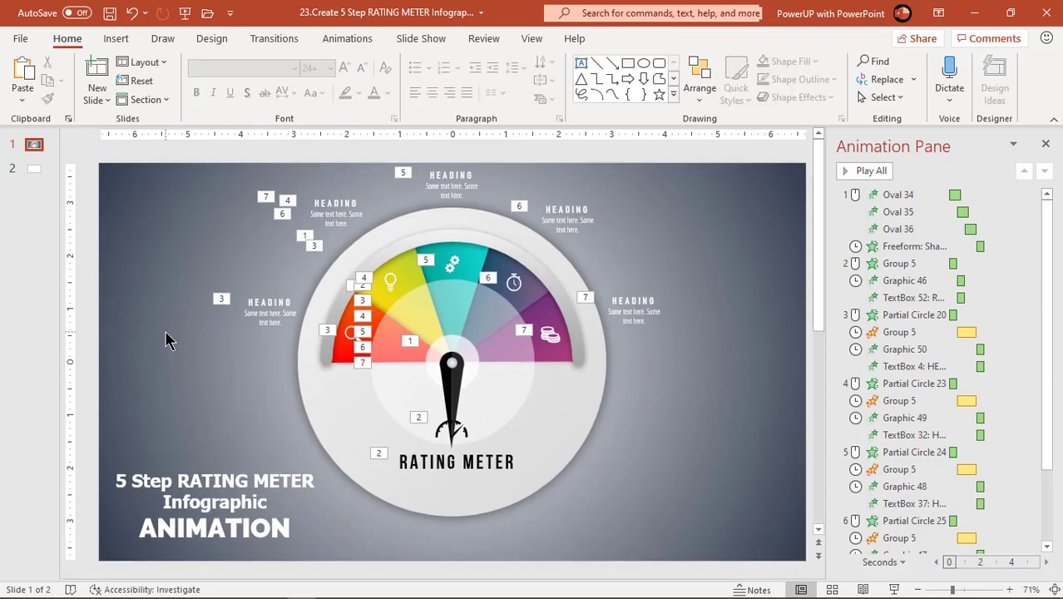